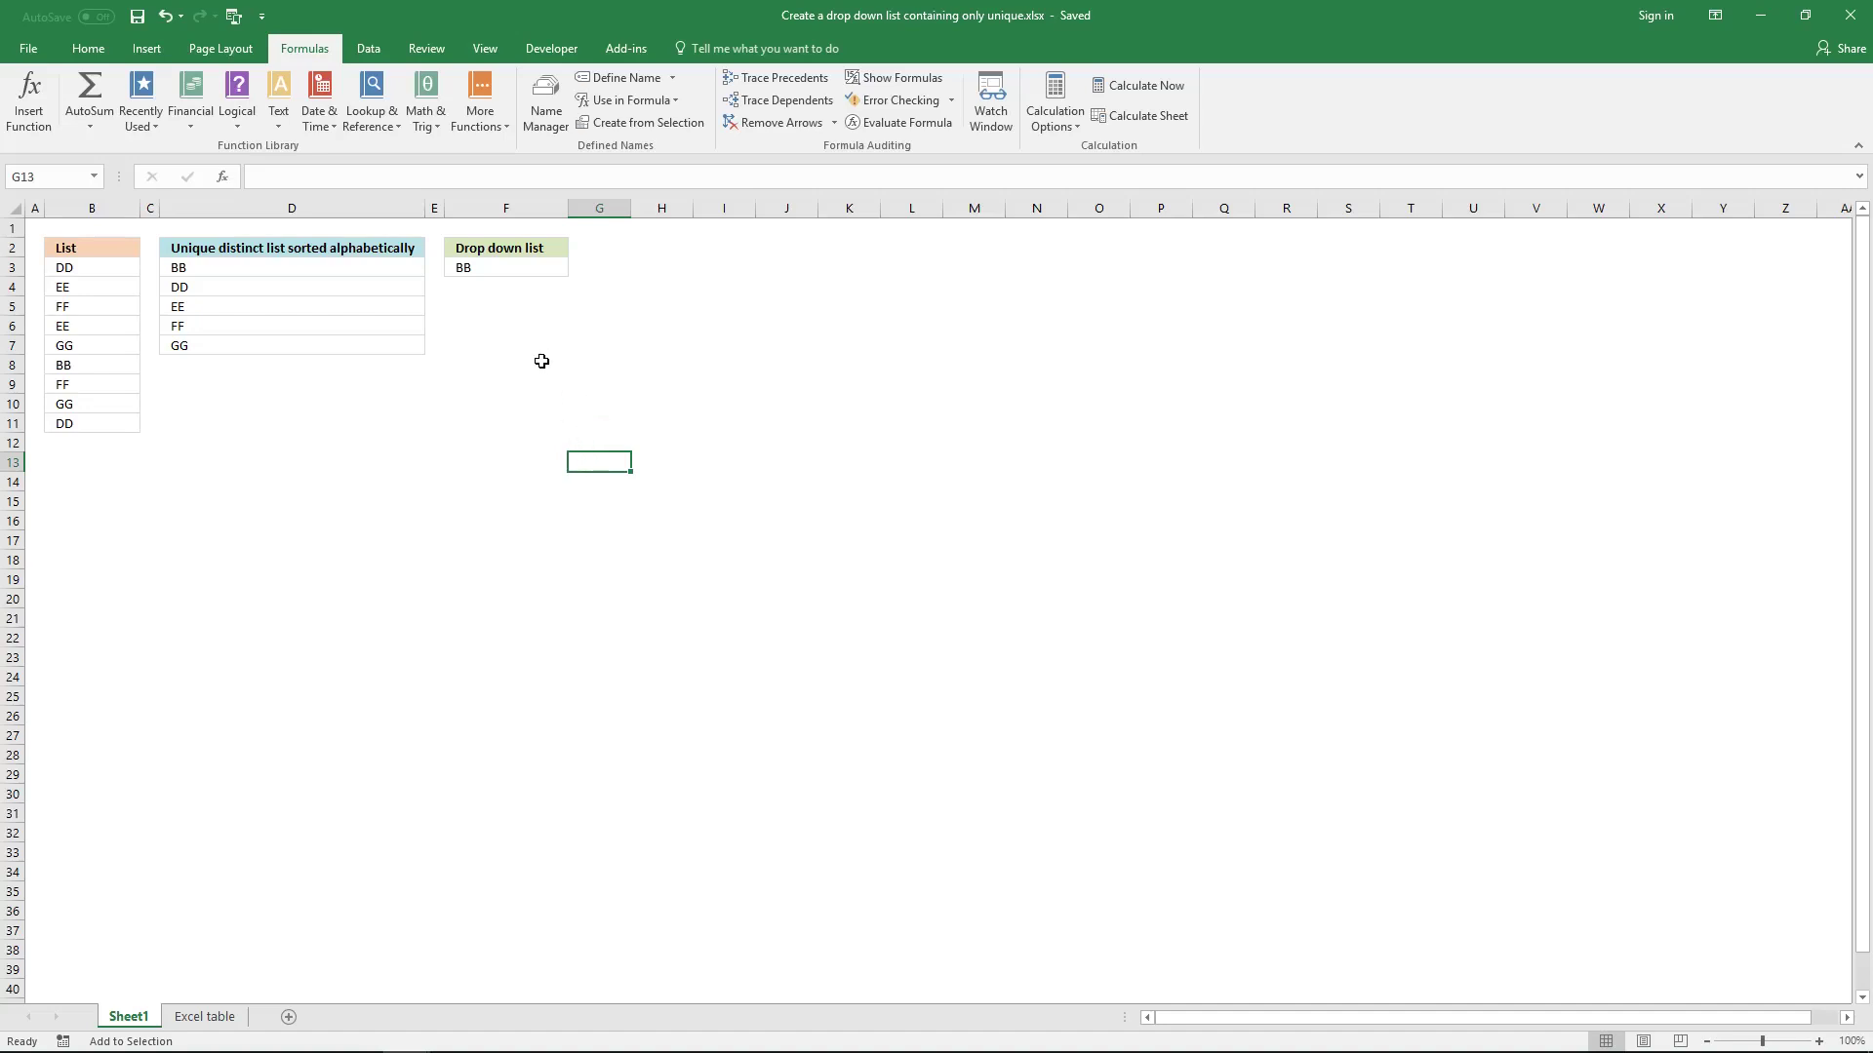
Inspect the existing drop-down in F3 and the unique-list formula in D3.
{"action": "left_click", "coordinate": [526, 267]}
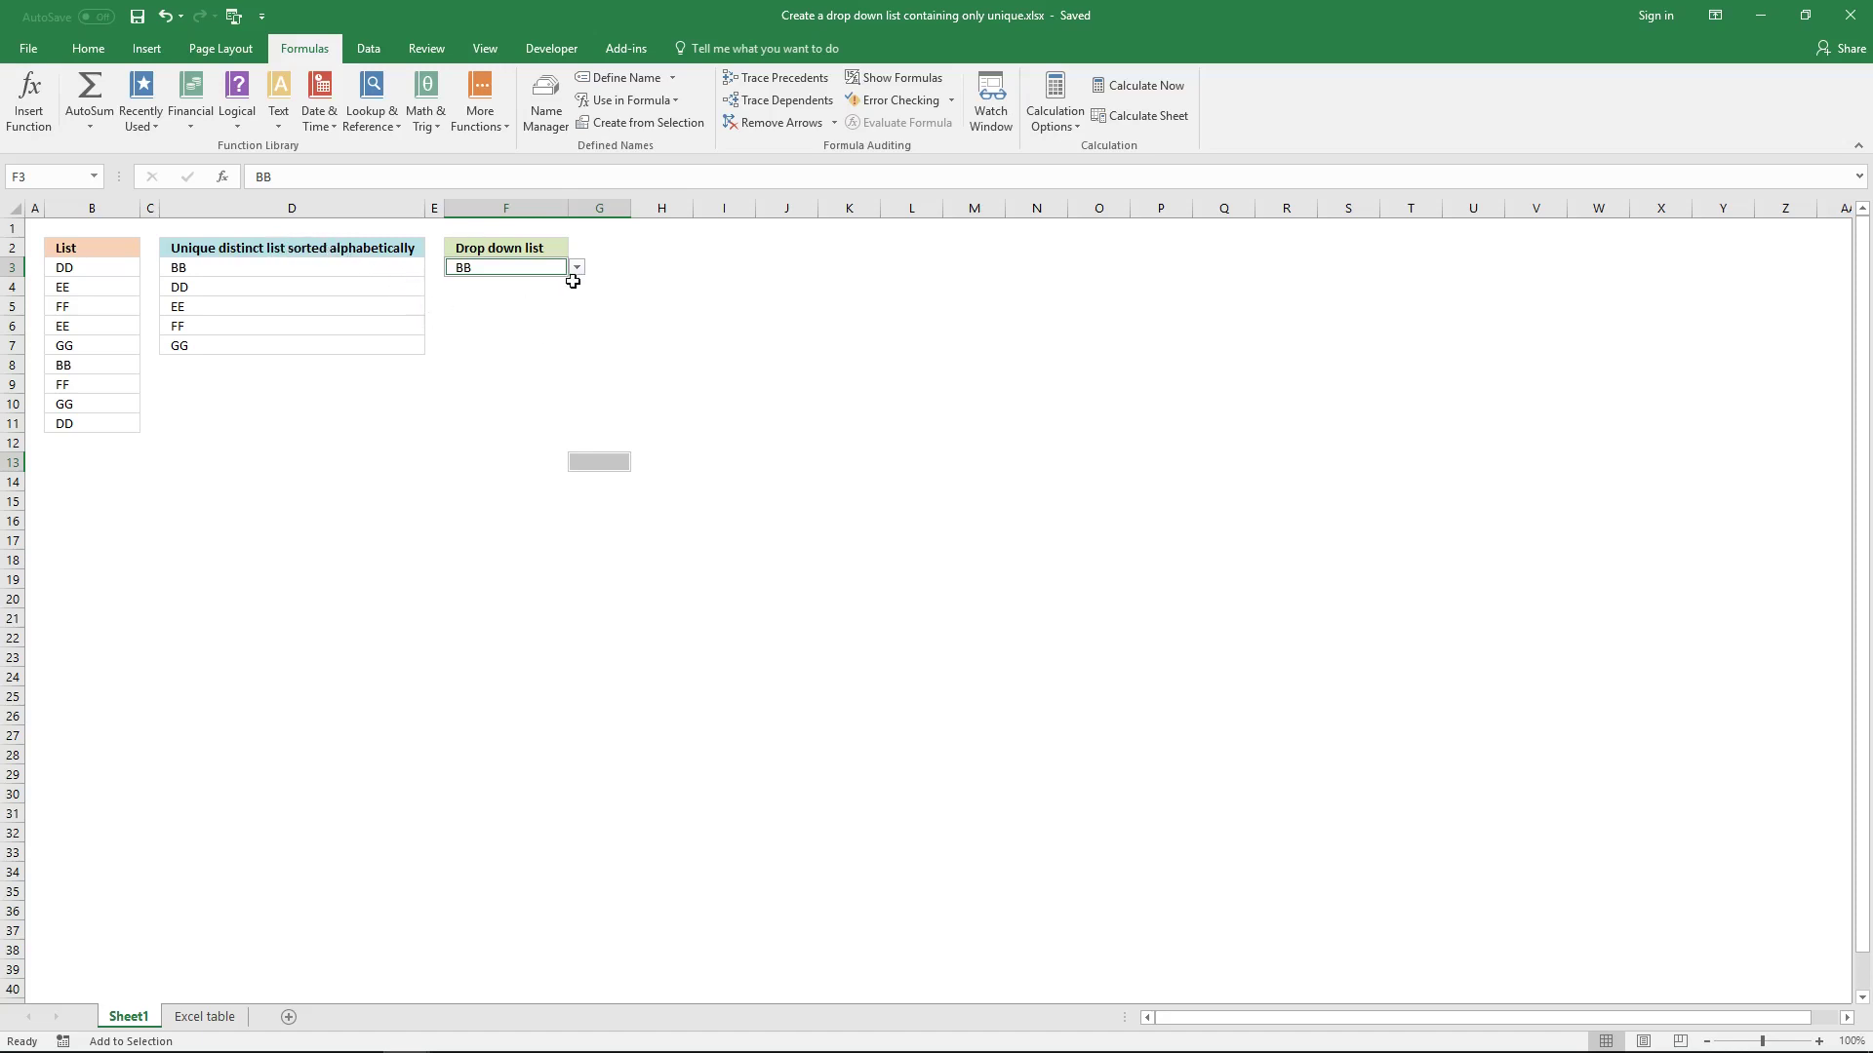
{"action": "left_click", "coordinate": [597, 321]}
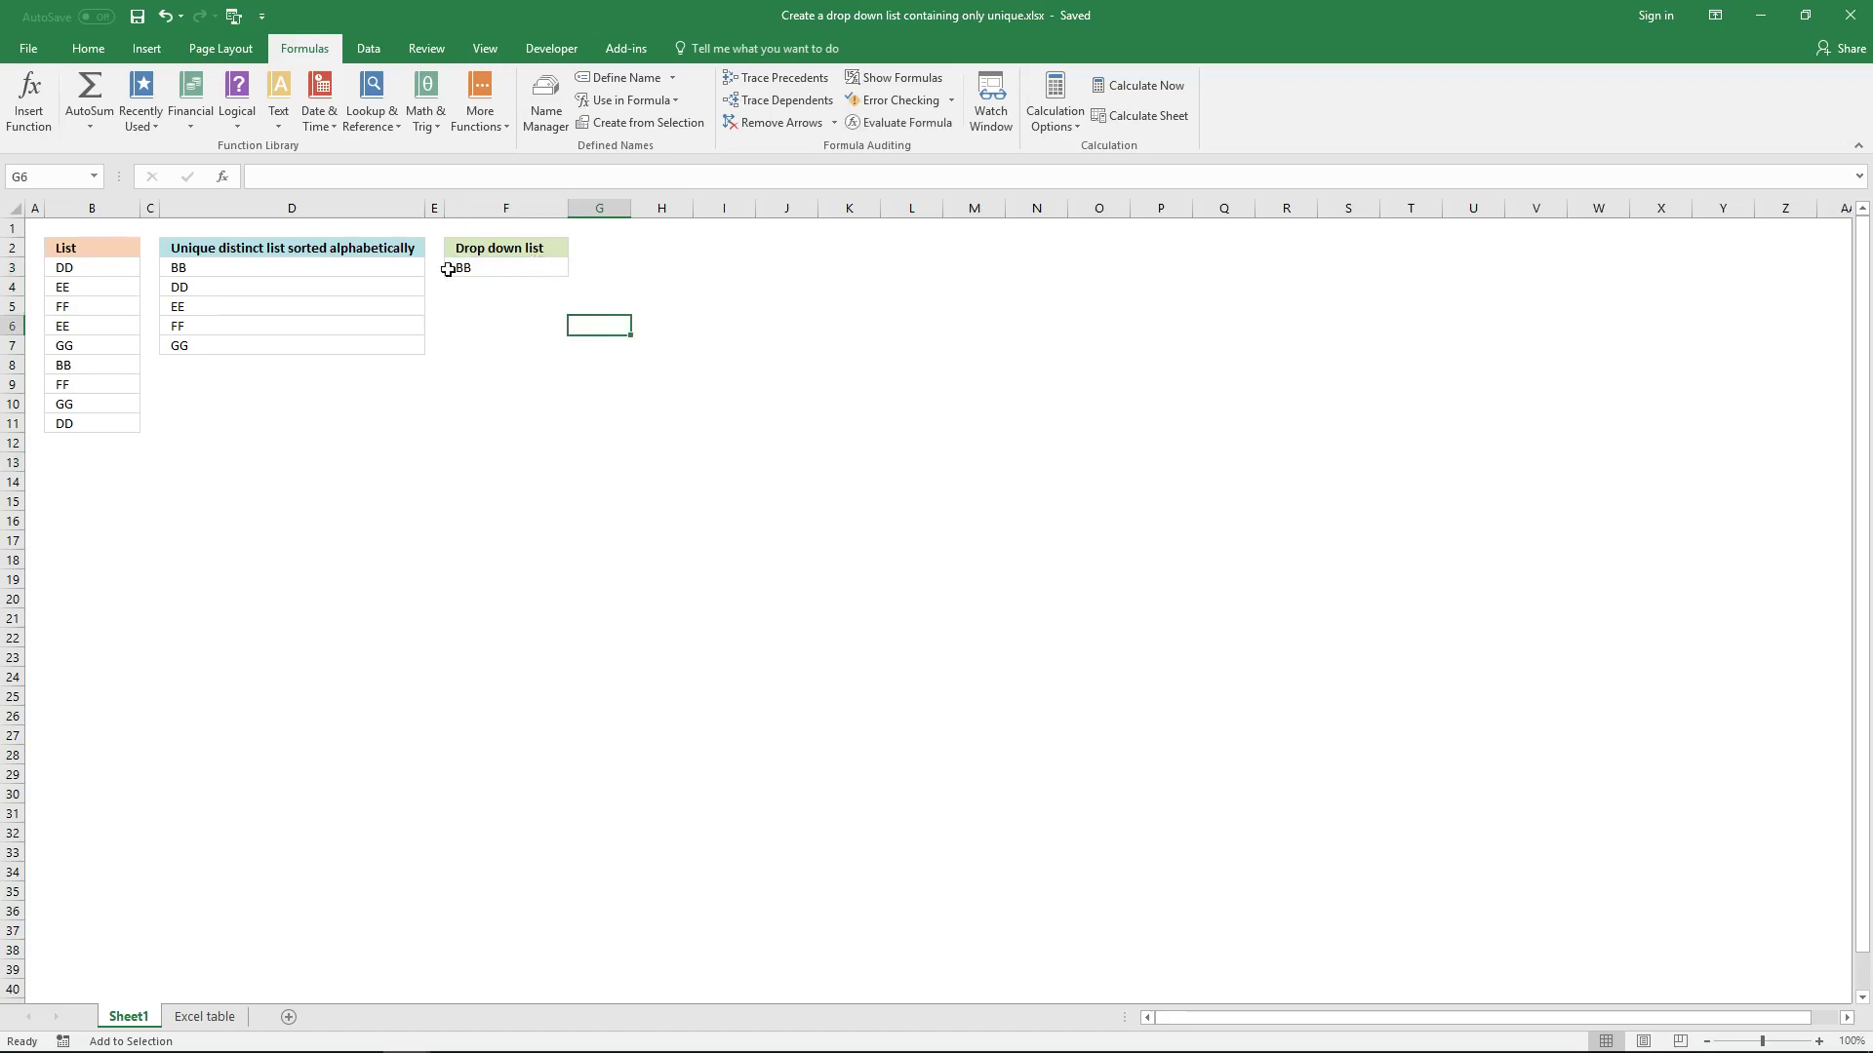
{"action": "left_click", "coordinate": [356, 273]}
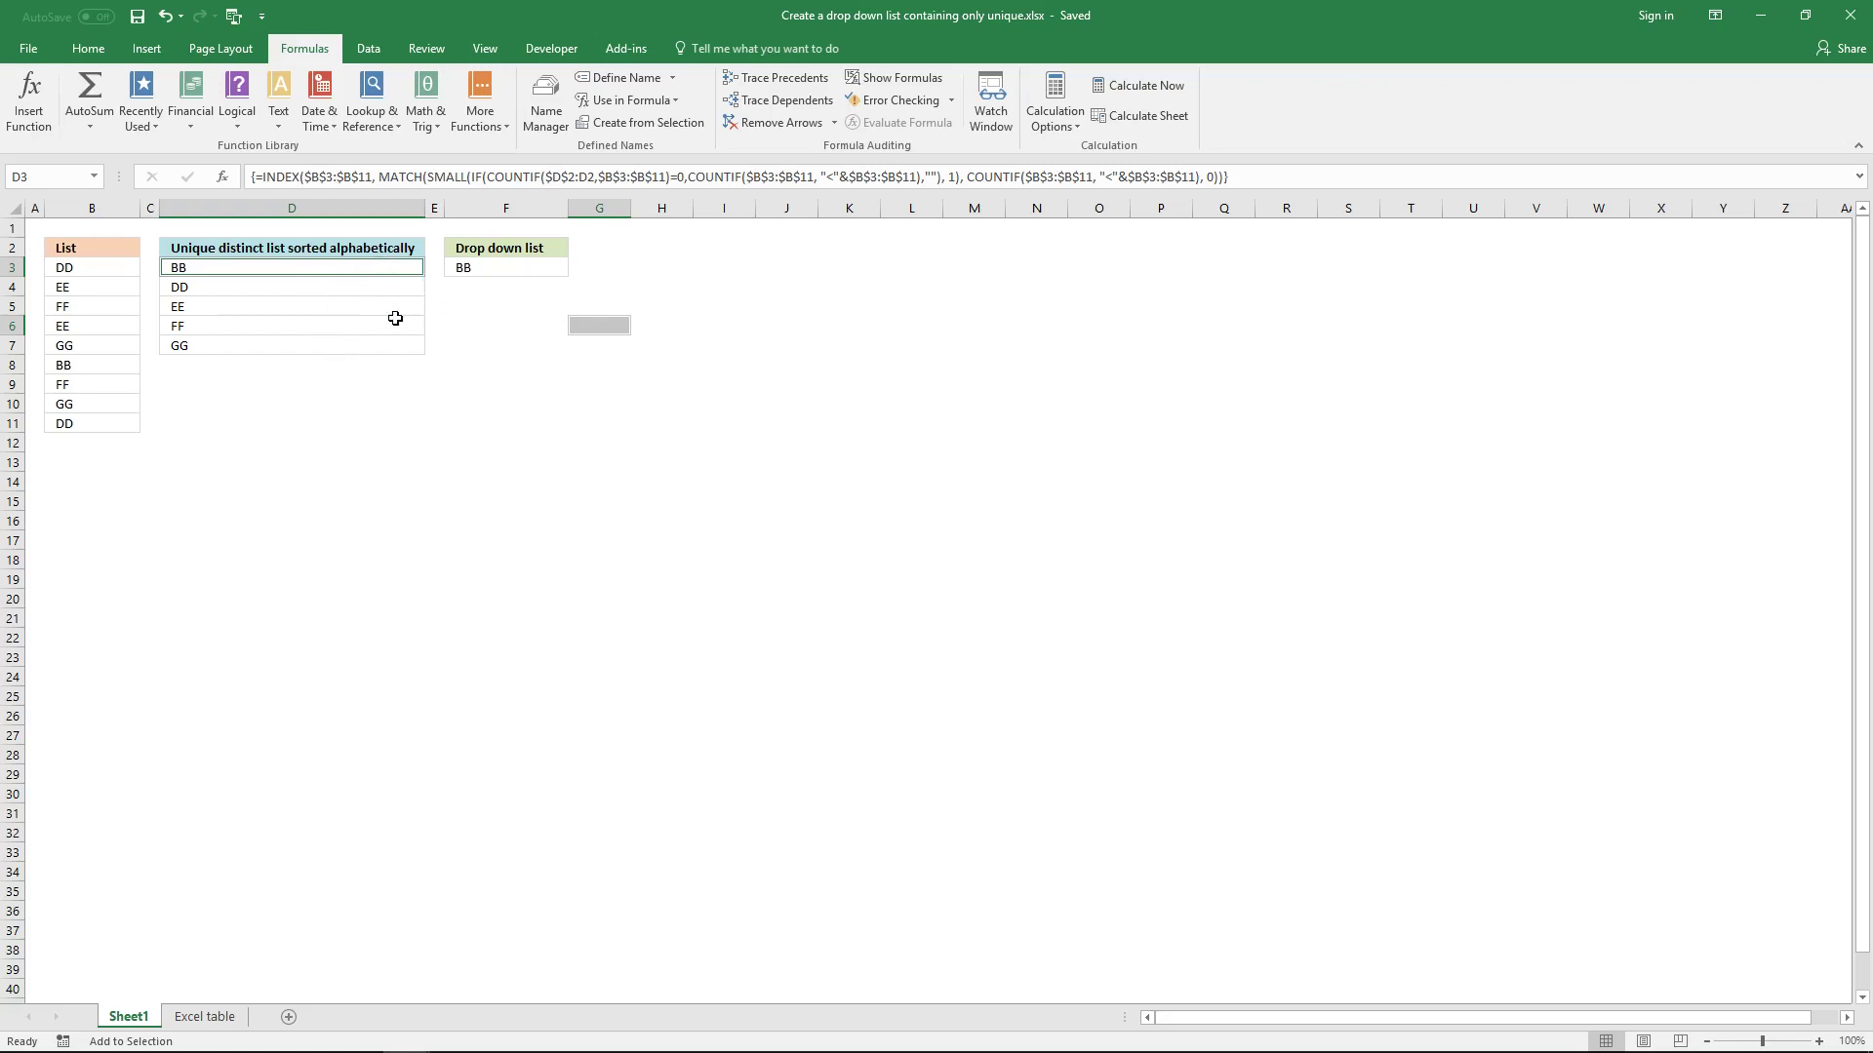
{"action": "left_click", "coordinate": [531, 402]}
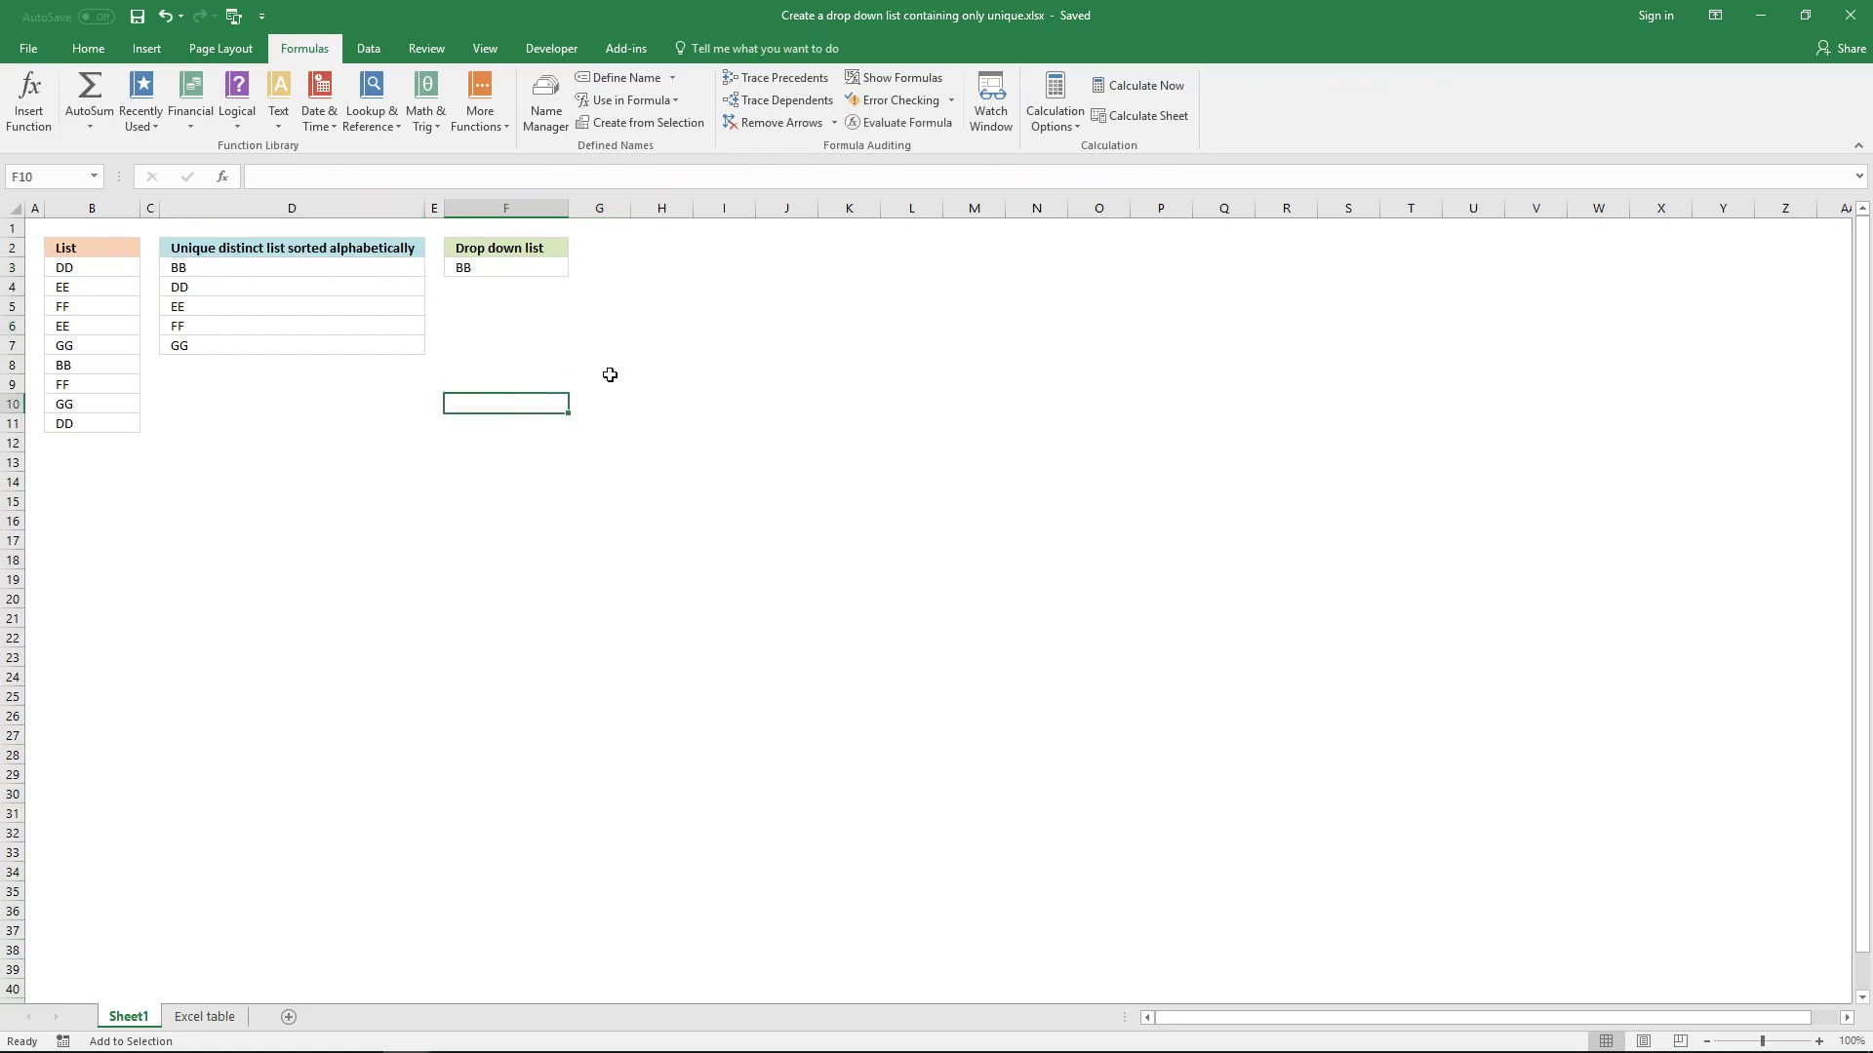
Start the H3 formula =$D$3:INDEX($D$1:$D$1000, using absolute references.
{"action": "left_click", "coordinate": [665, 264]}
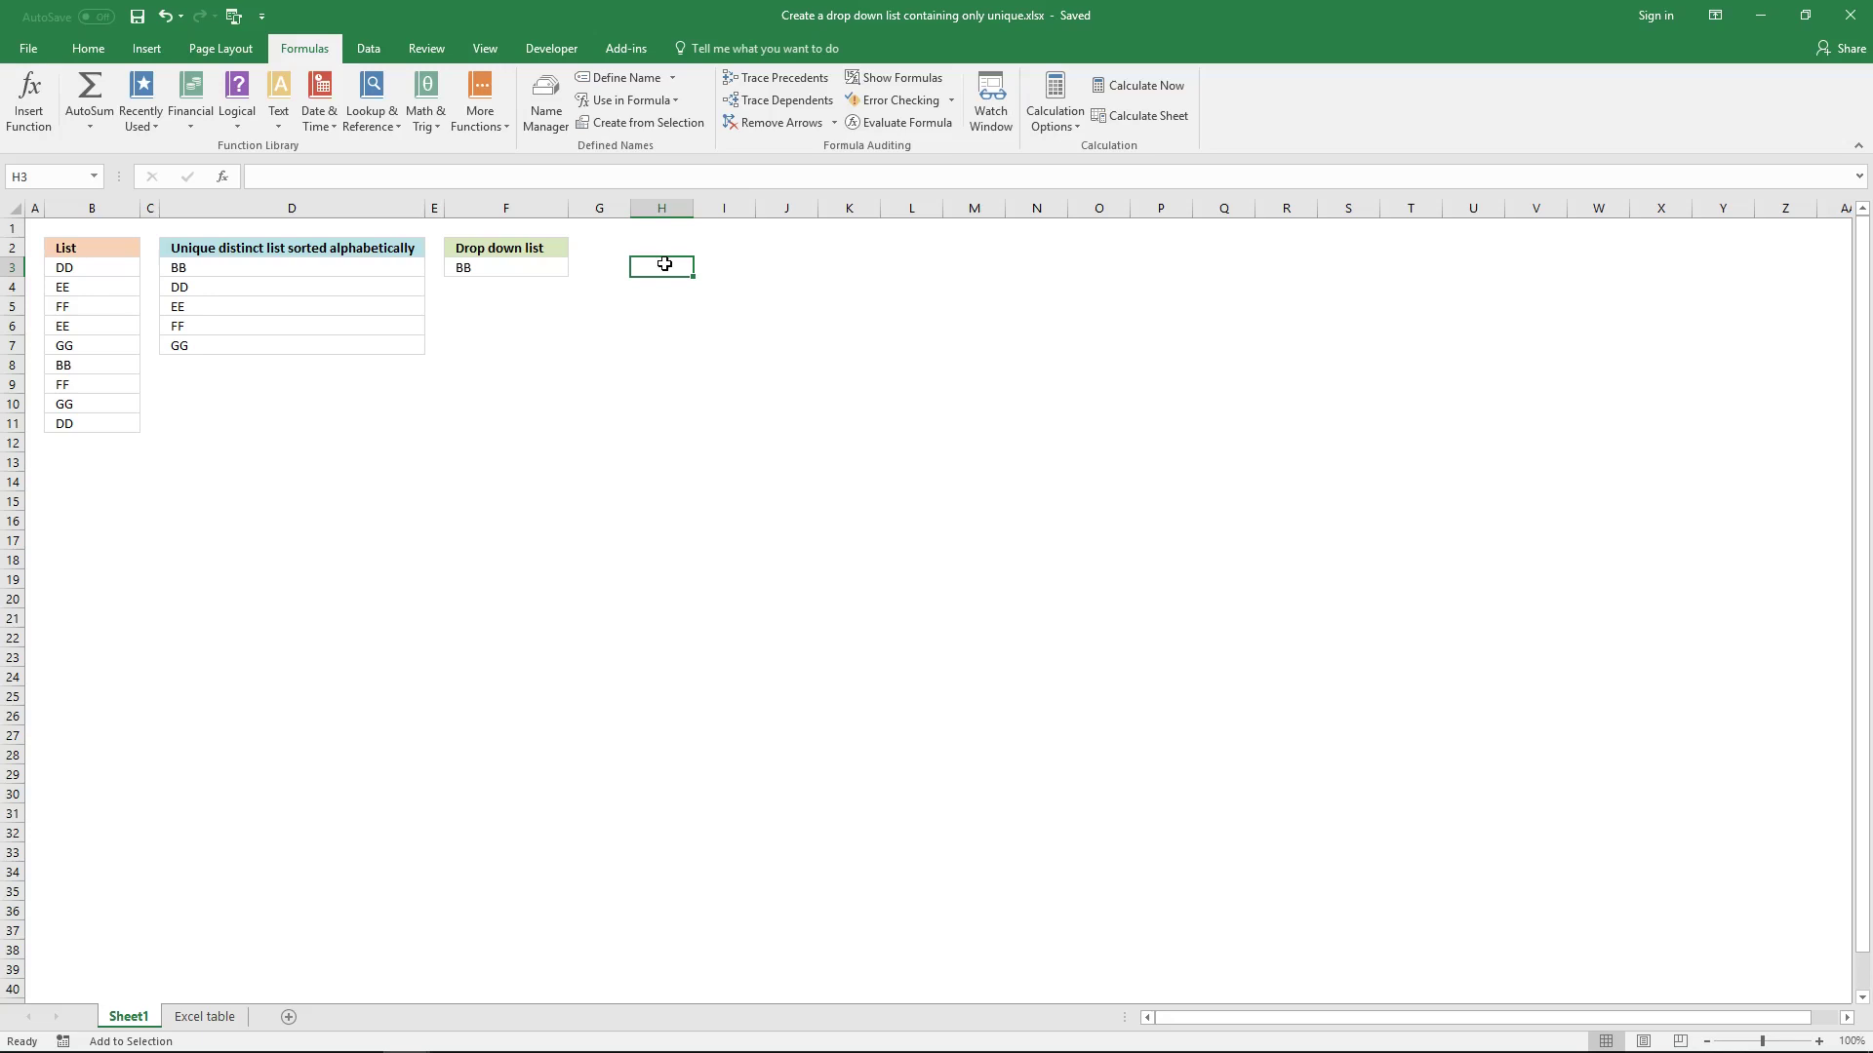
{"action": "type", "text": "="}
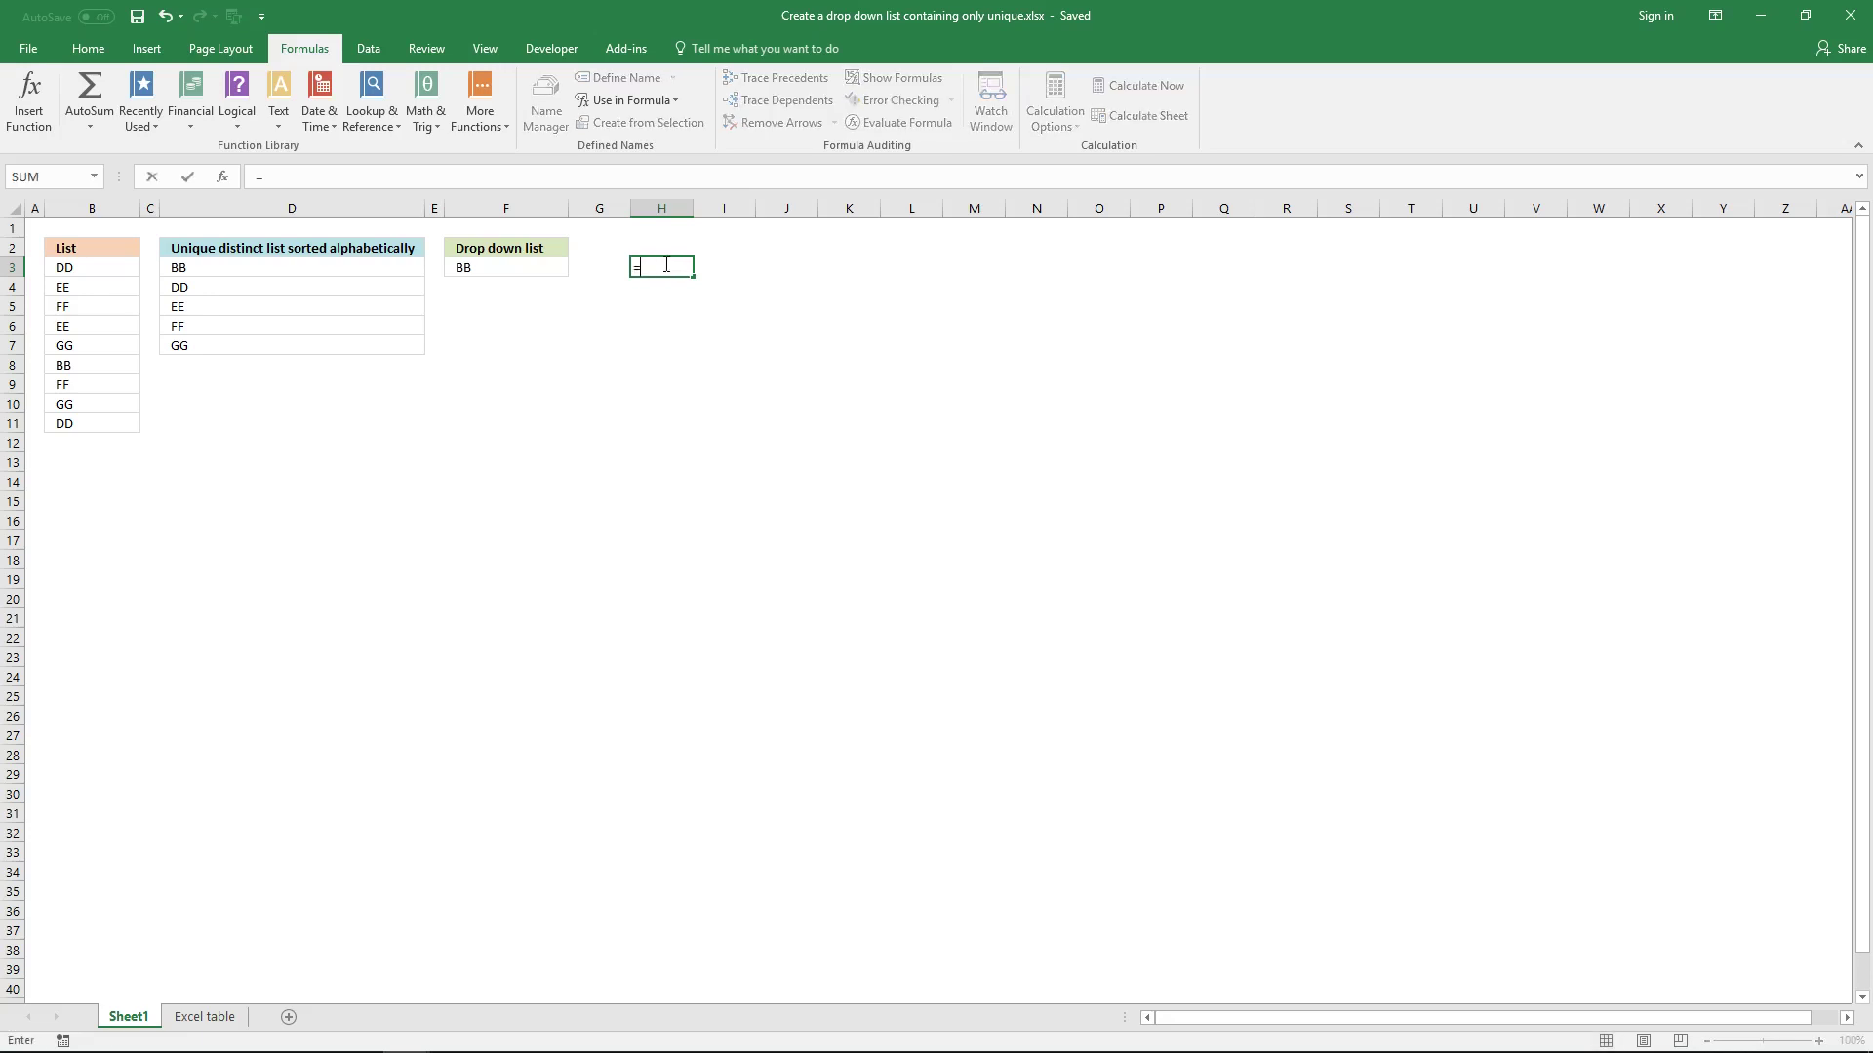
{"action": "left_click", "coordinate": [326, 247]}
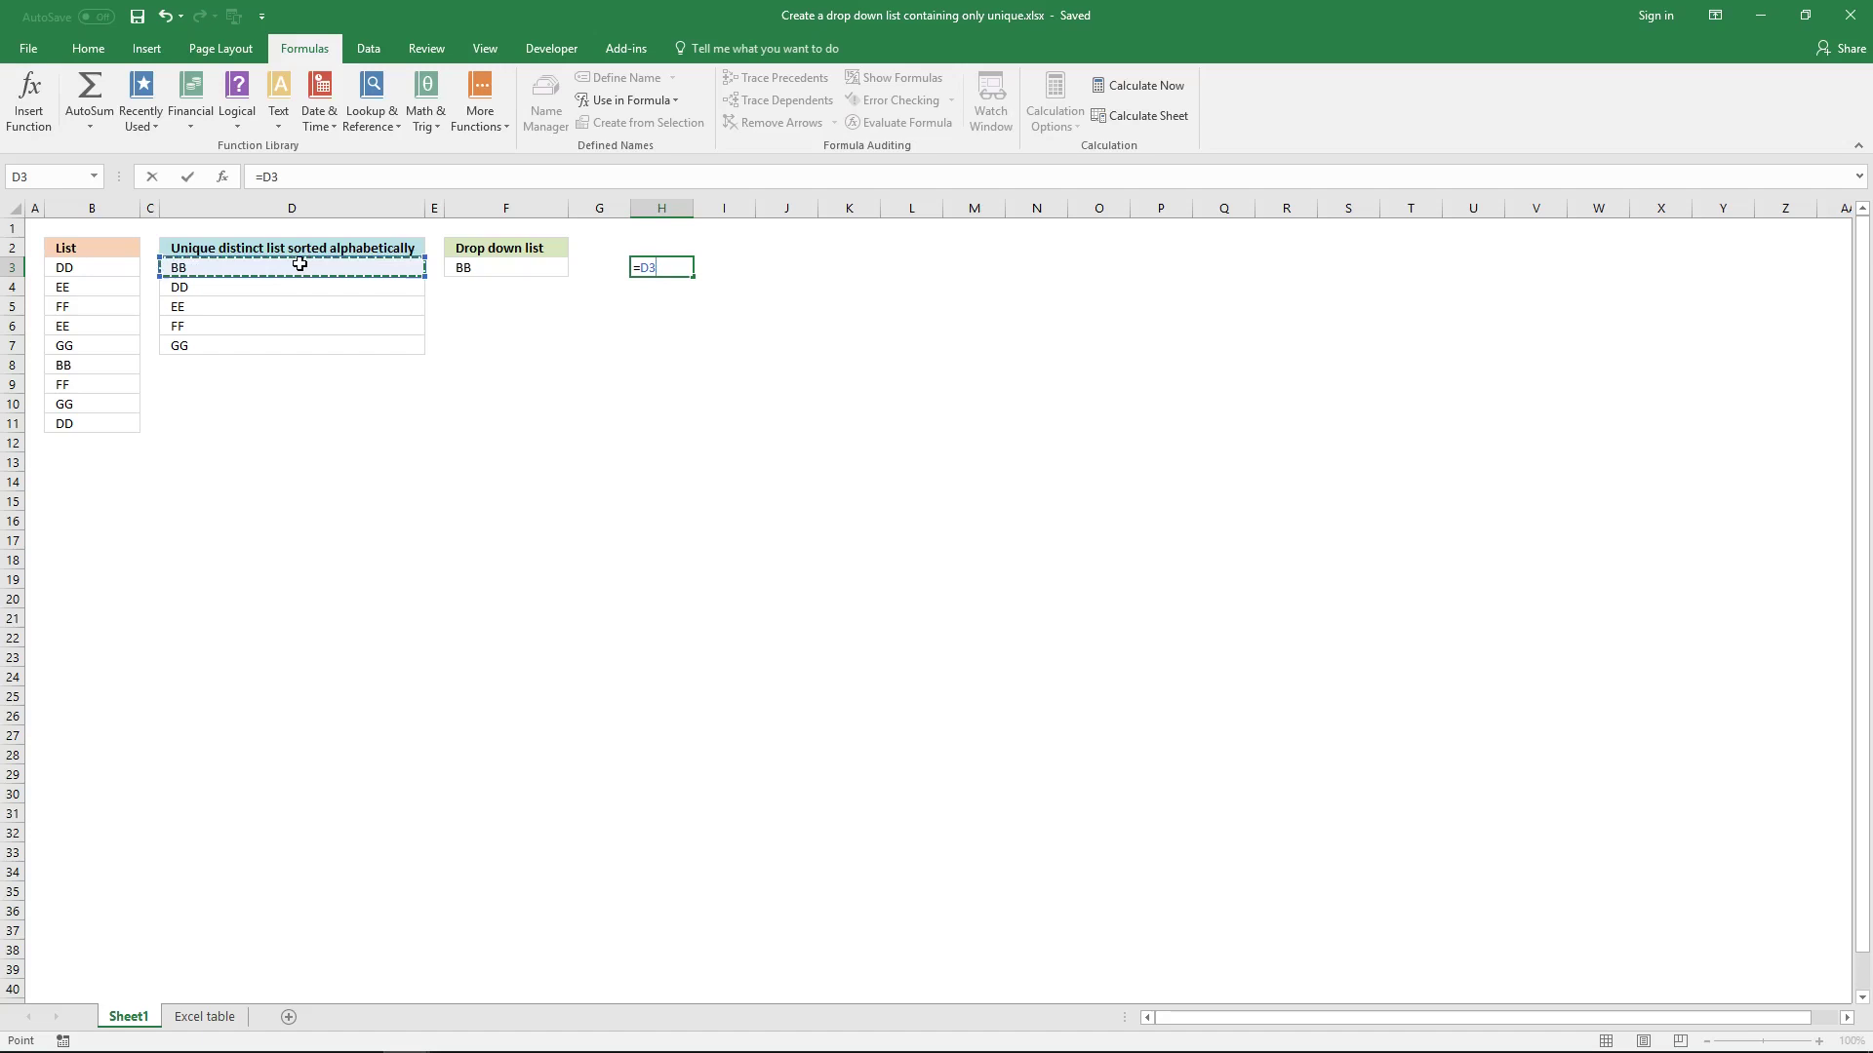
{"action": "key", "text": "F4"}
{"action": "key", "text": "F8"}
{"action": "key", "text": "F8"}
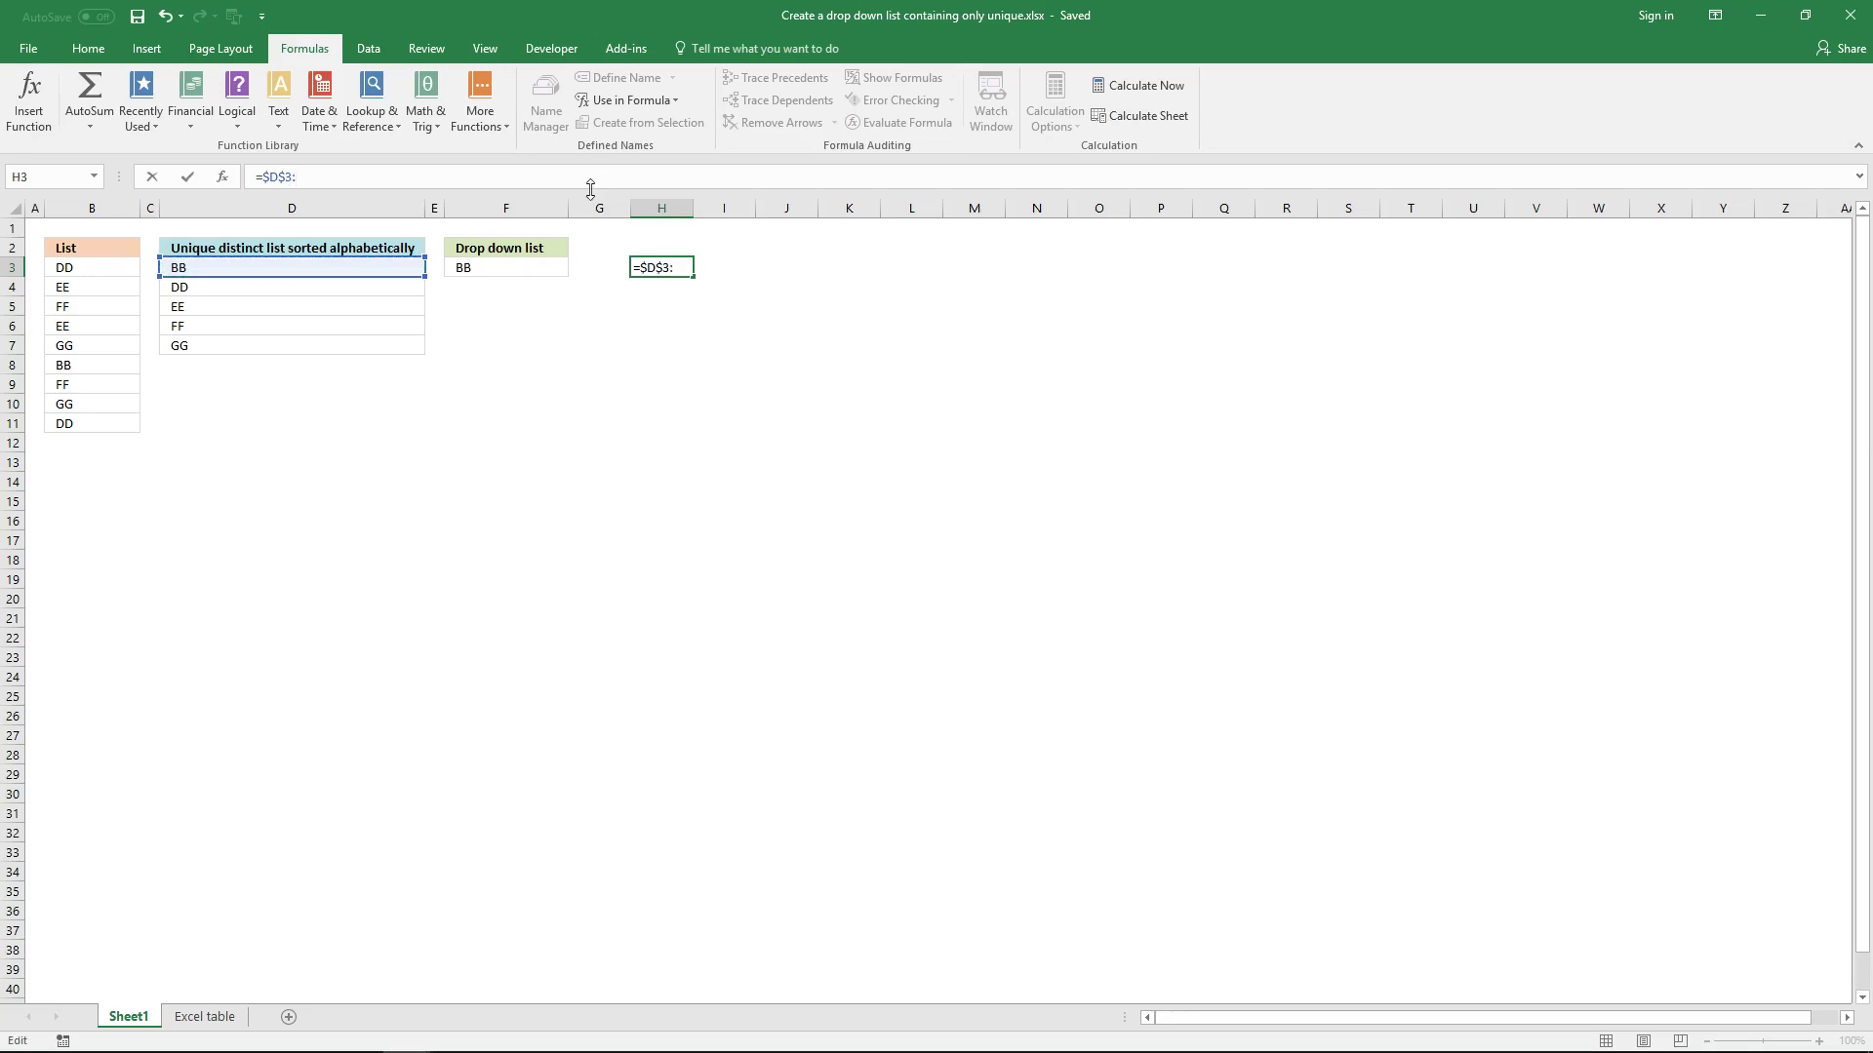
{"action": "type", "text": "INDEX("}
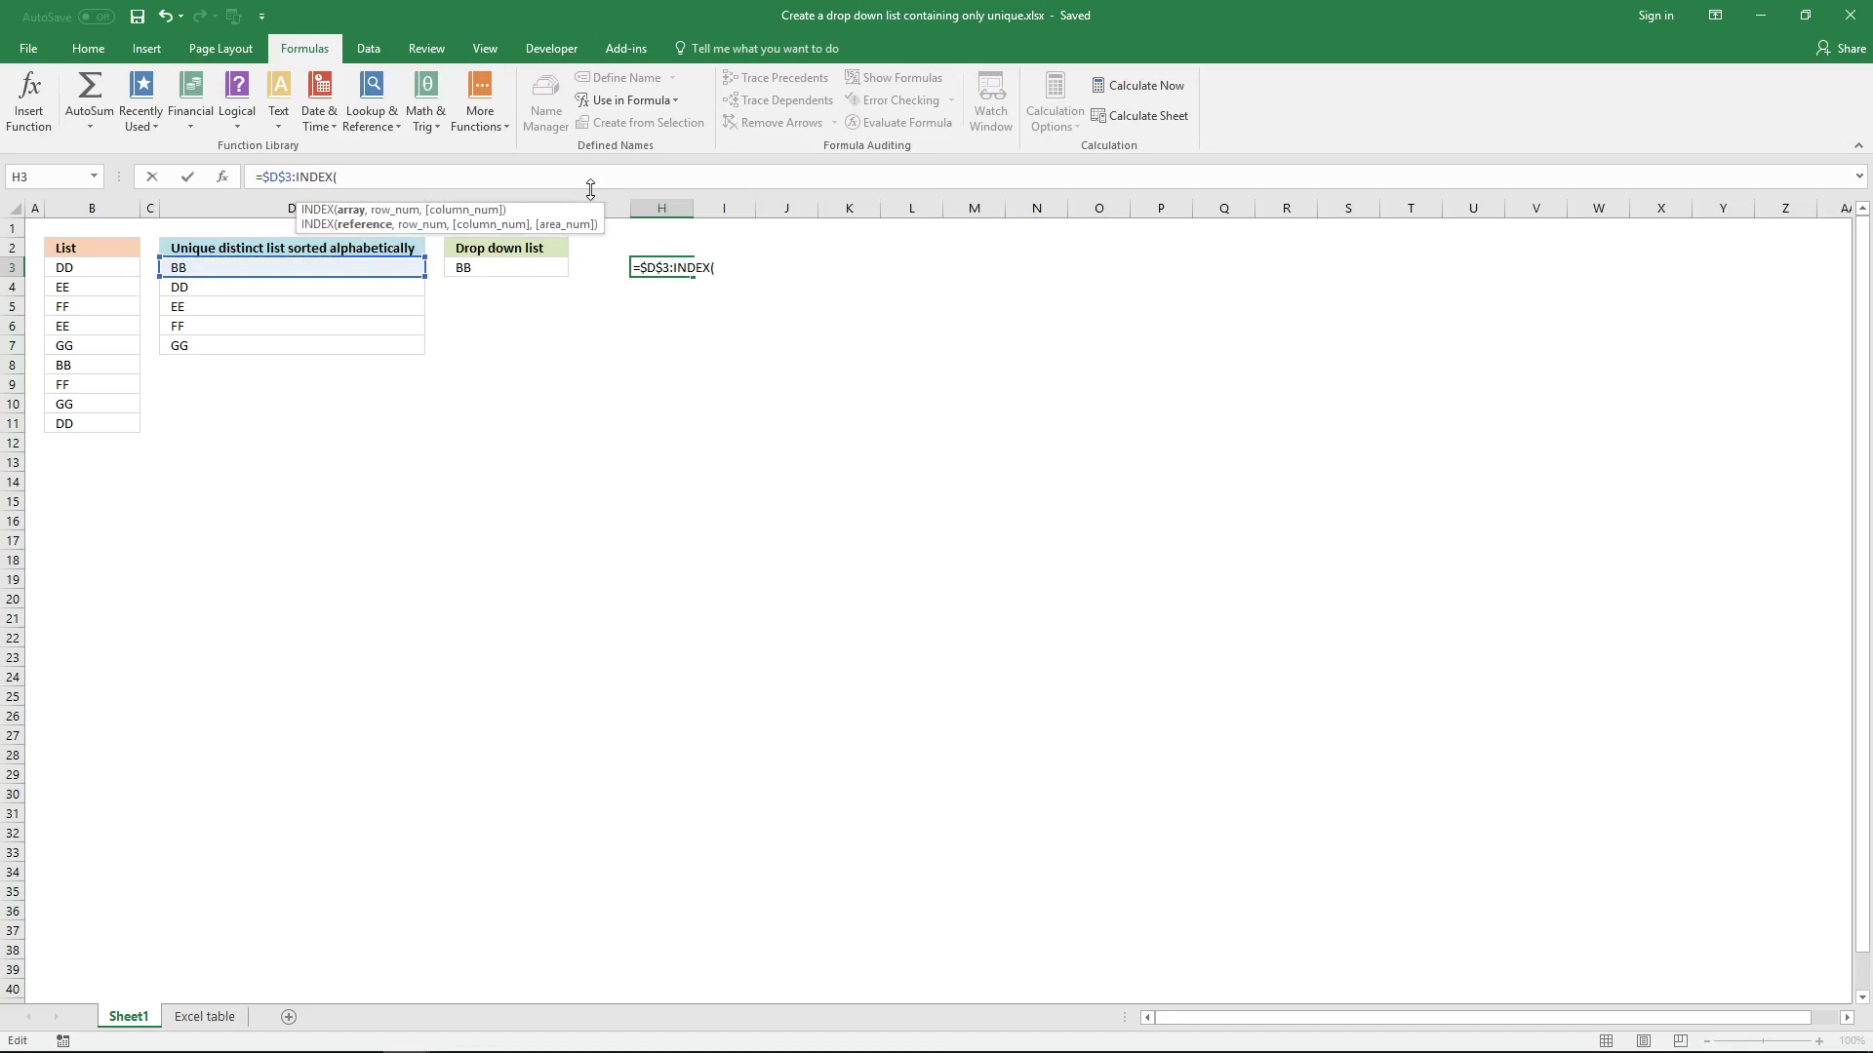
{"action": "type", "text": "D1"}
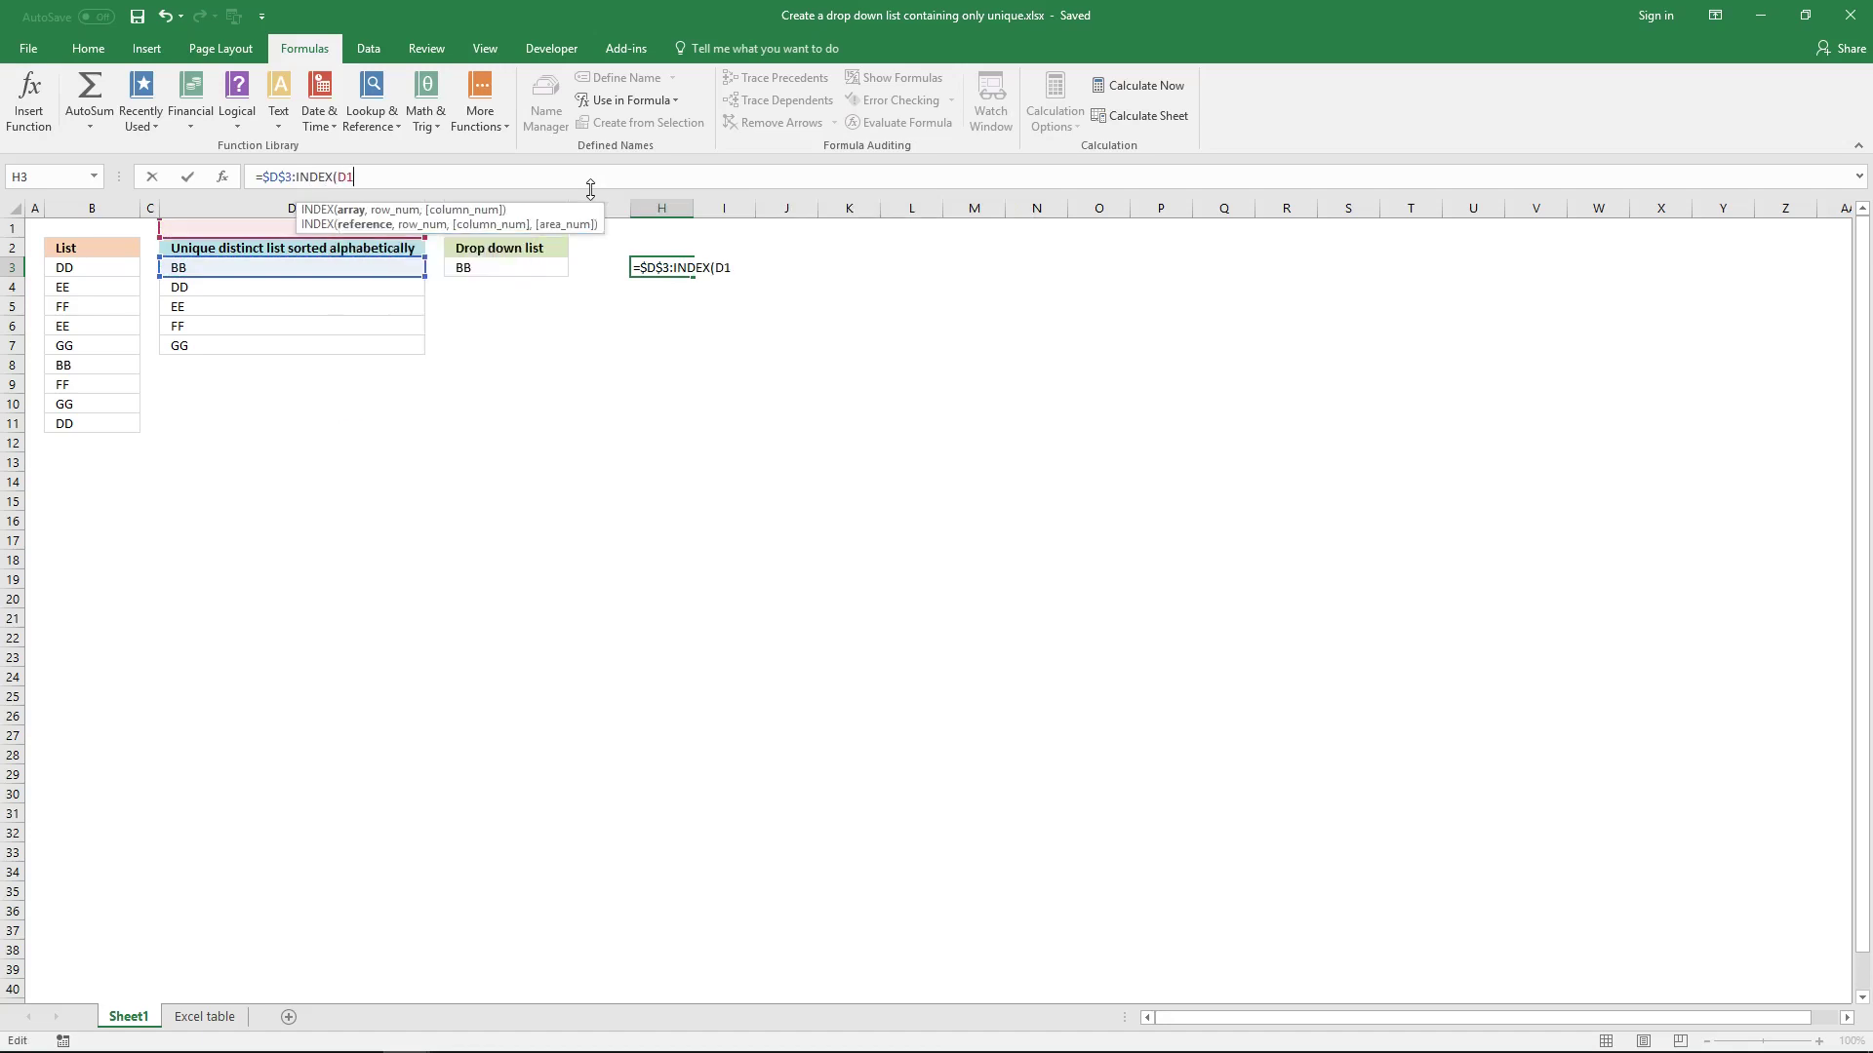
{"action": "type", "text": ":D100"}
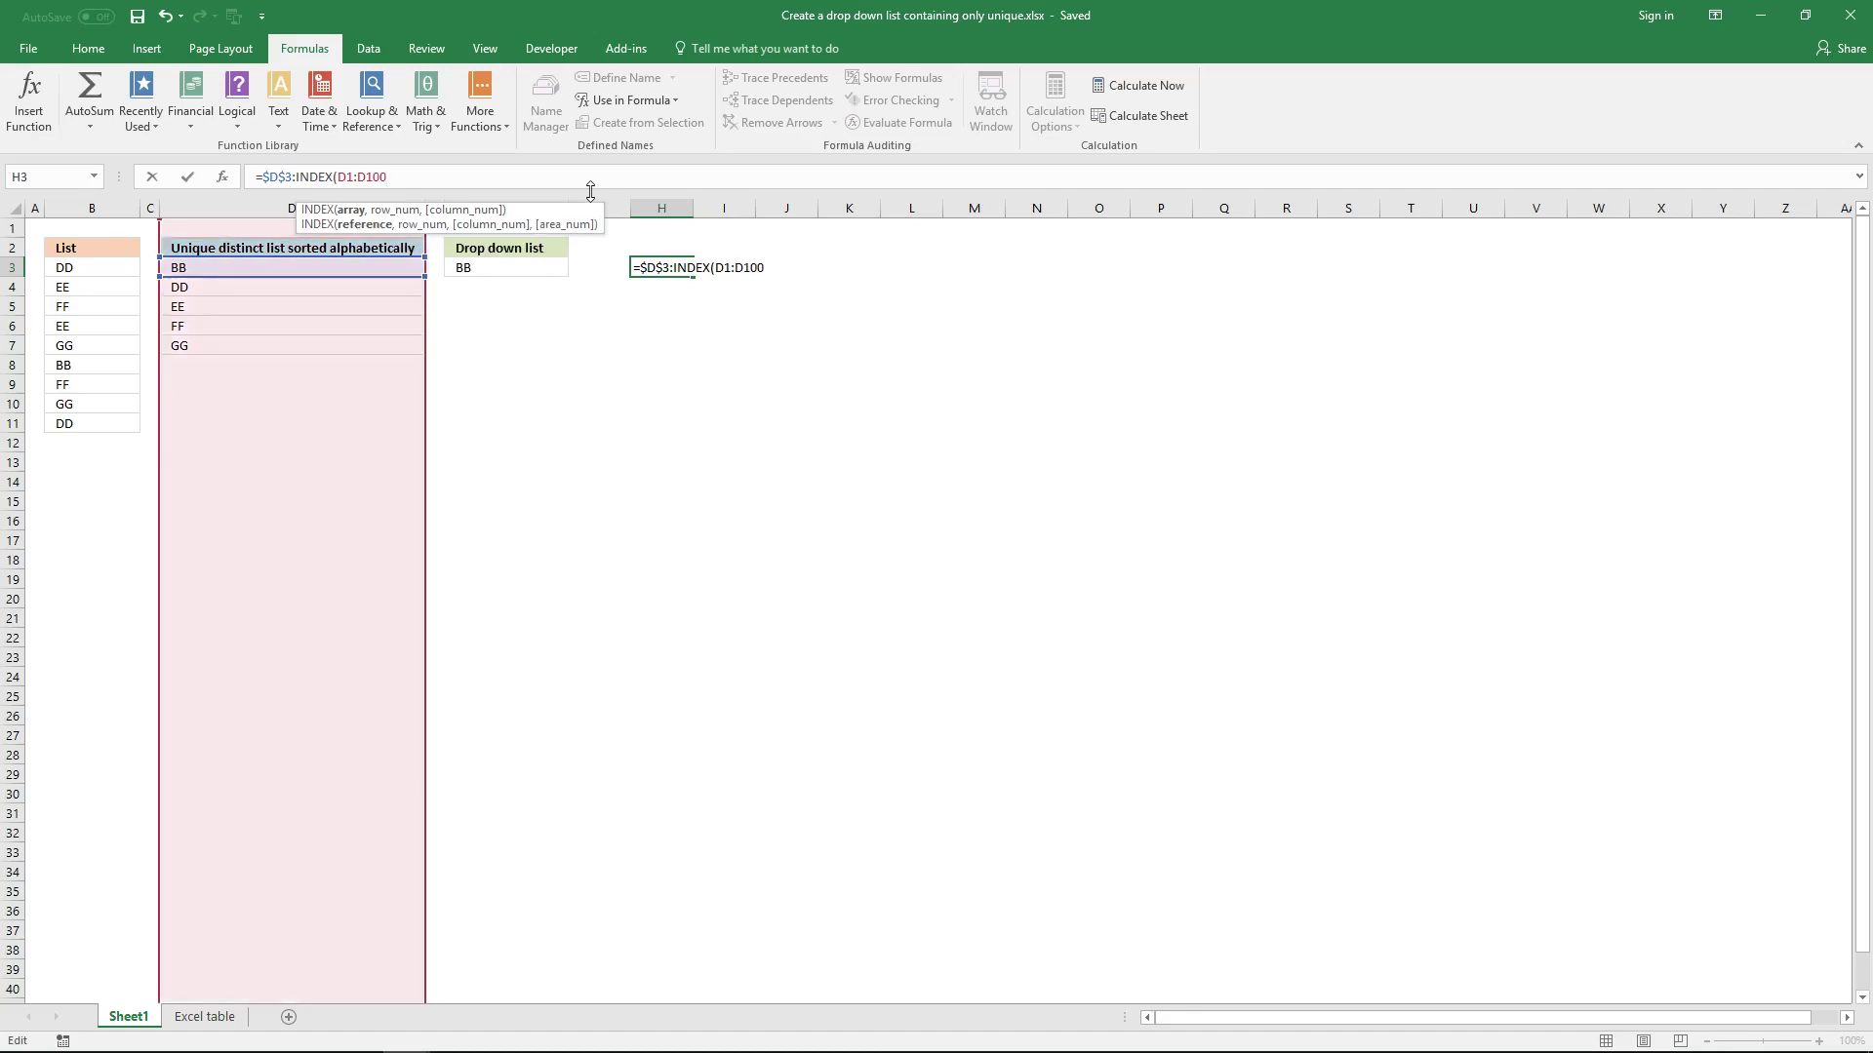
{"action": "type", "text": "0"}
{"action": "left_click", "coordinate": [350, 176]}
{"action": "key", "text": "F4"}
Extend the H3 formula with ,LOOKUP(2,1/($D$1:$D$1000 using the copied range.
{"action": "type", "text": ","}
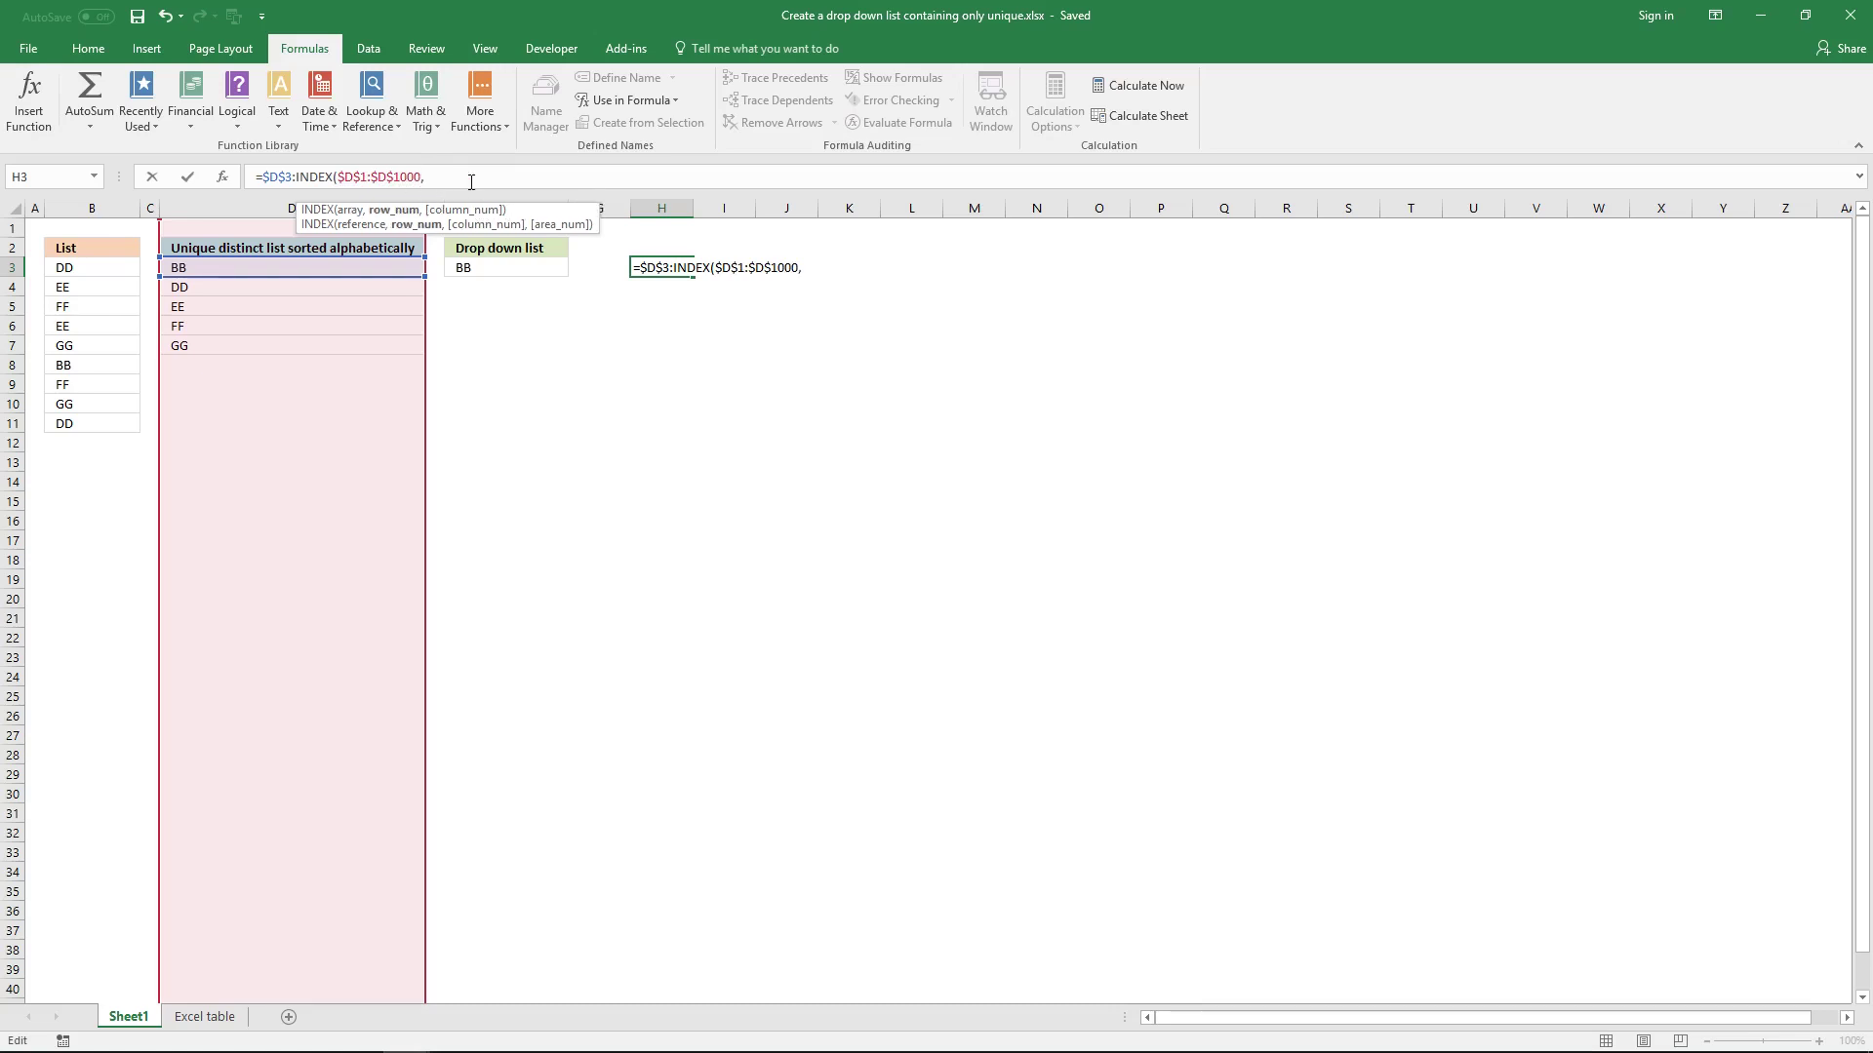
{"action": "type", "text": "LO"}
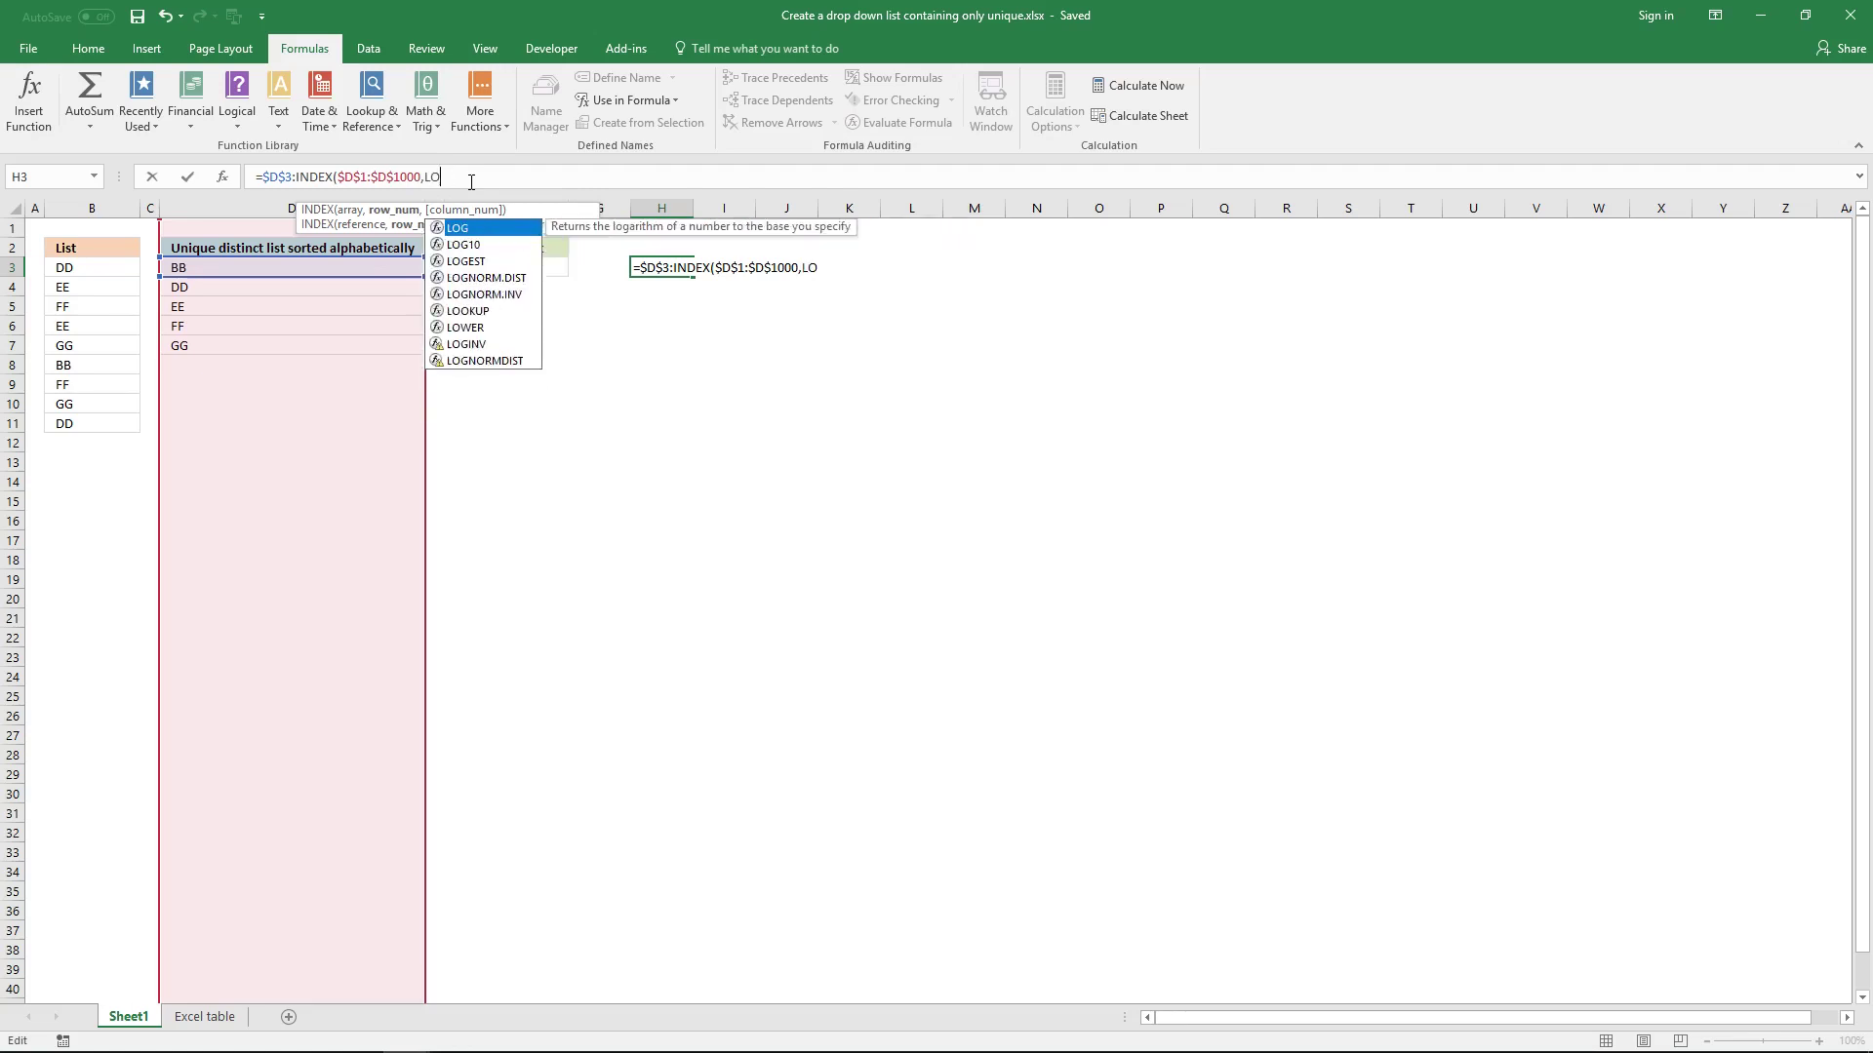
{"action": "type", "text": "OKUP"}
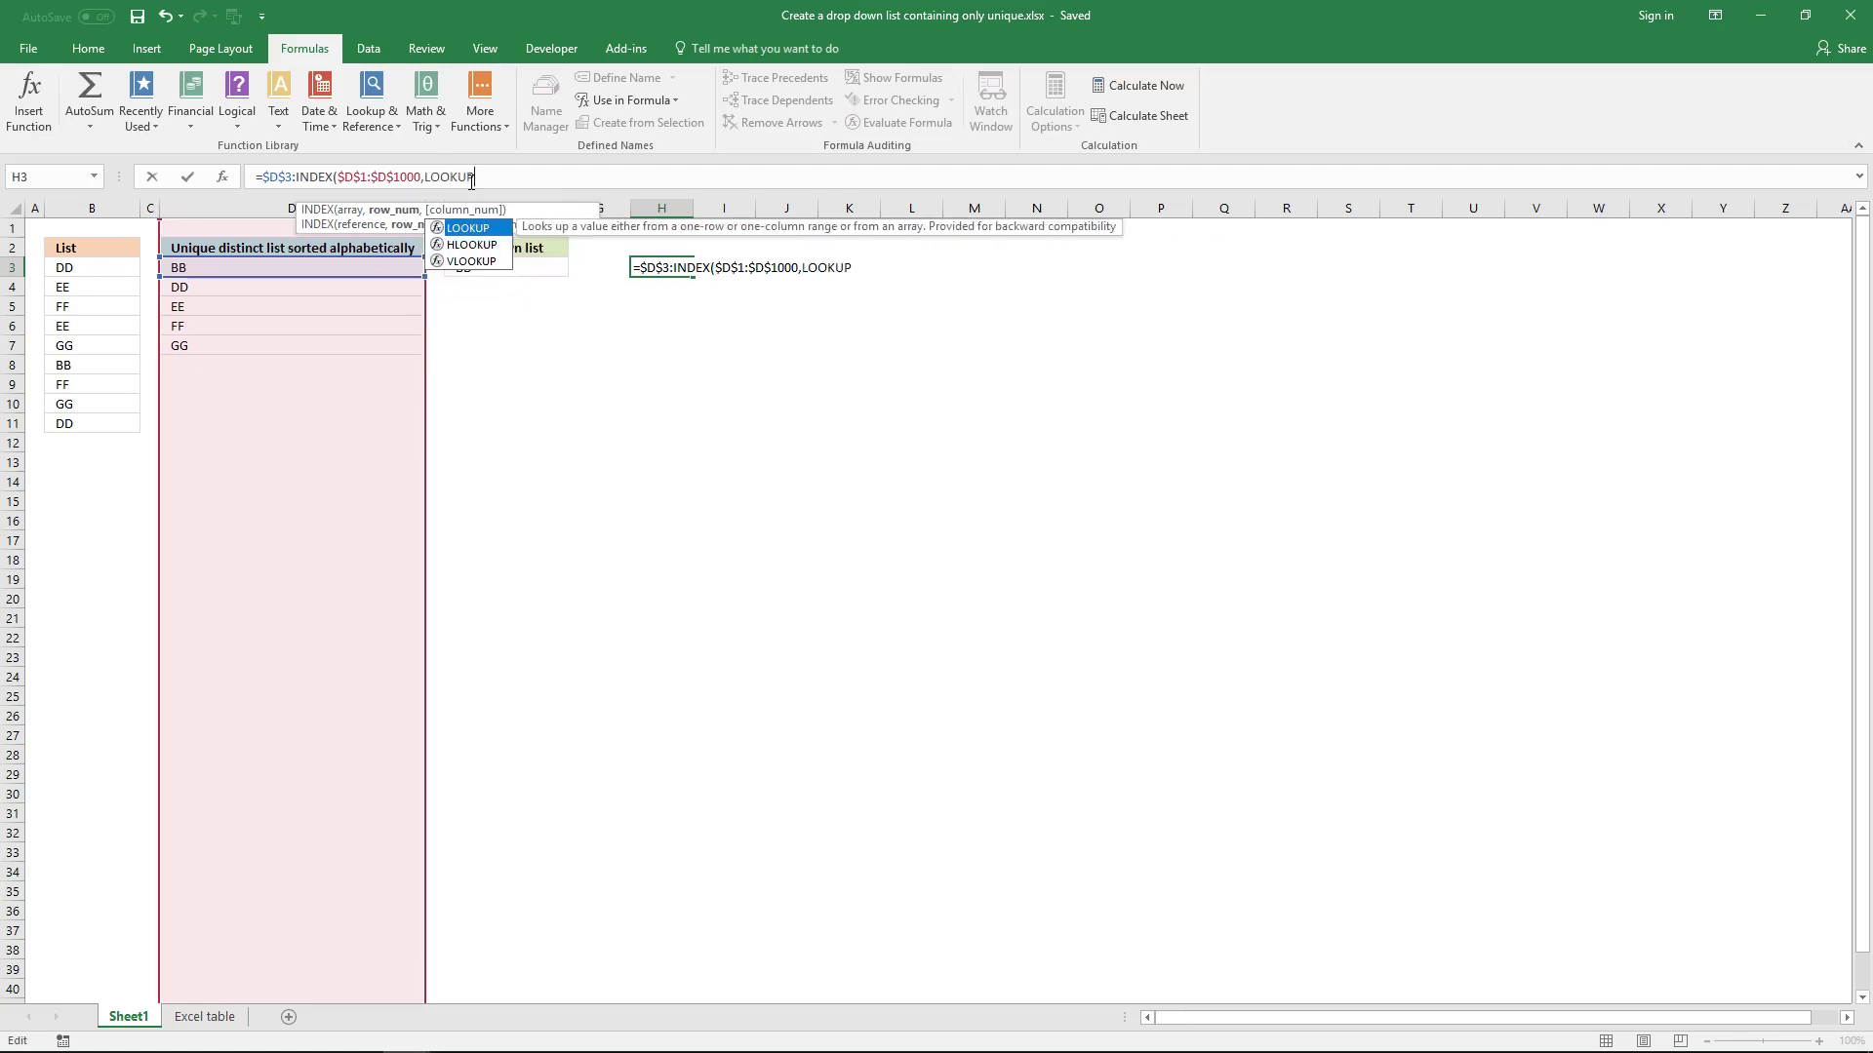
{"action": "type", "text": "("}
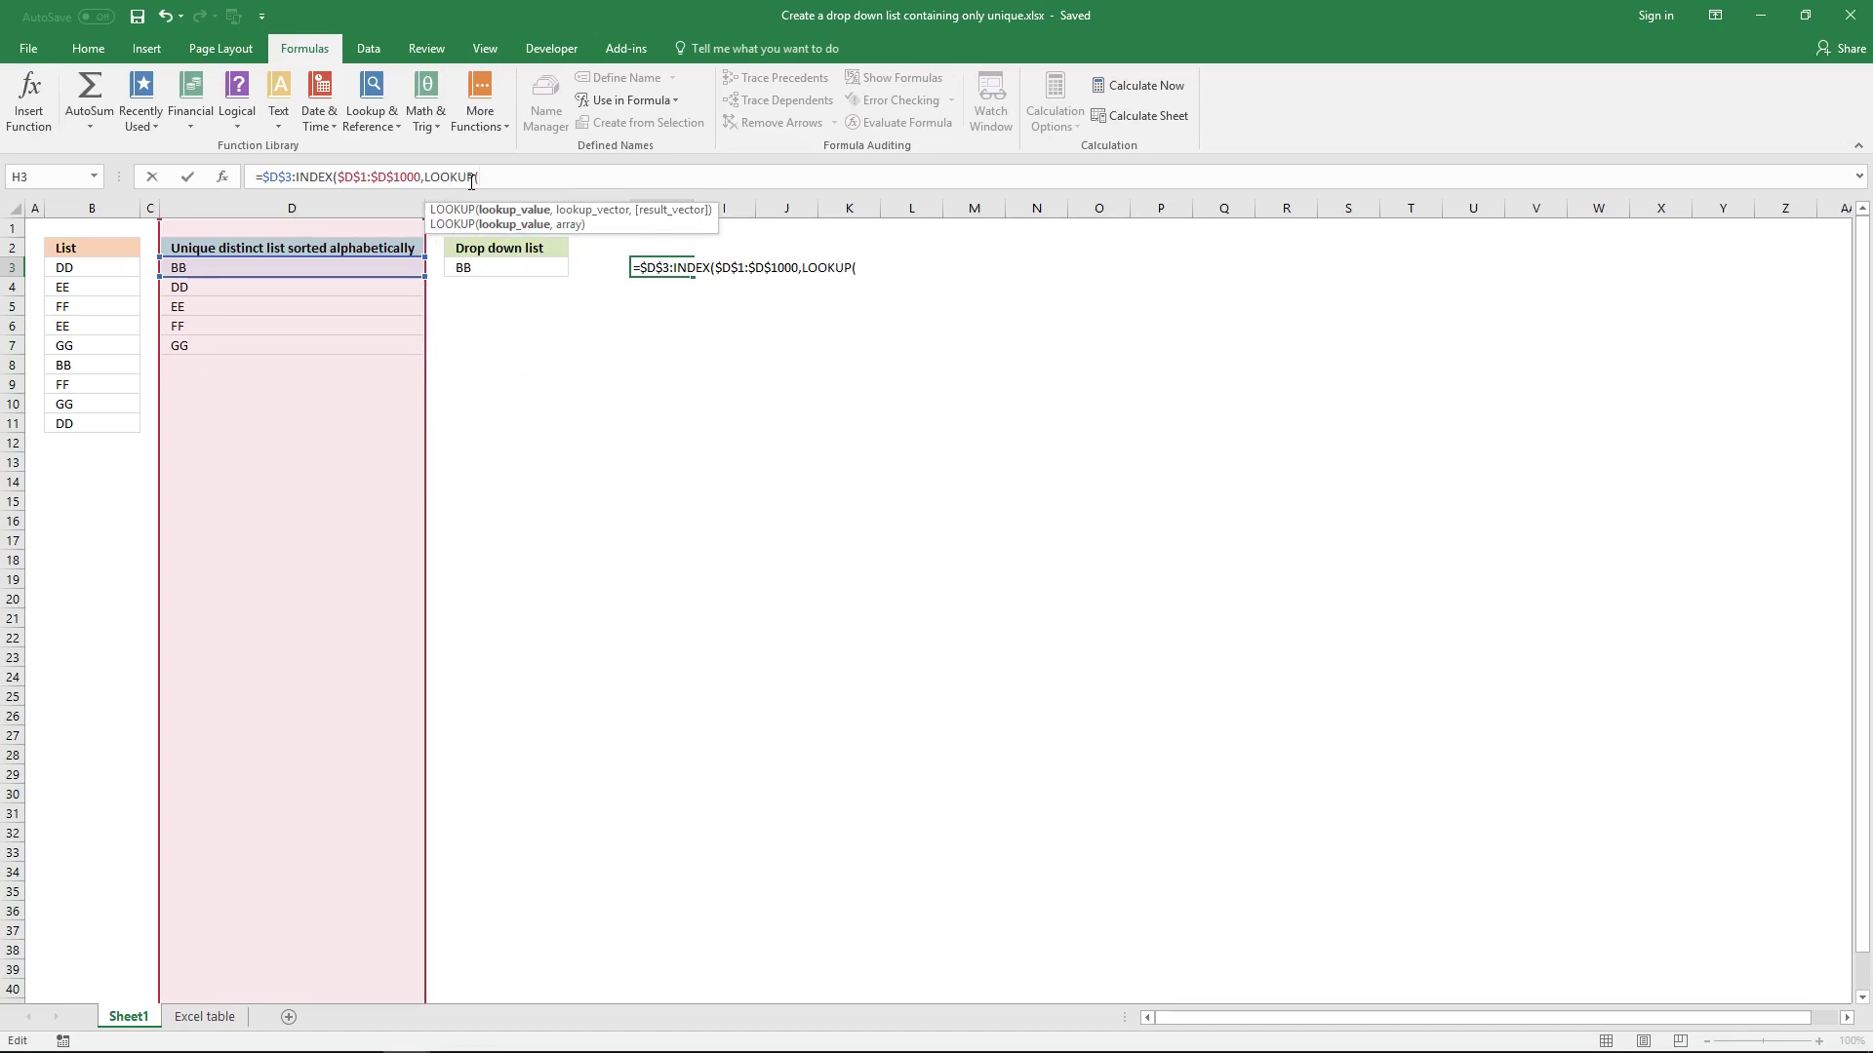
{"action": "type", "text": "2"}
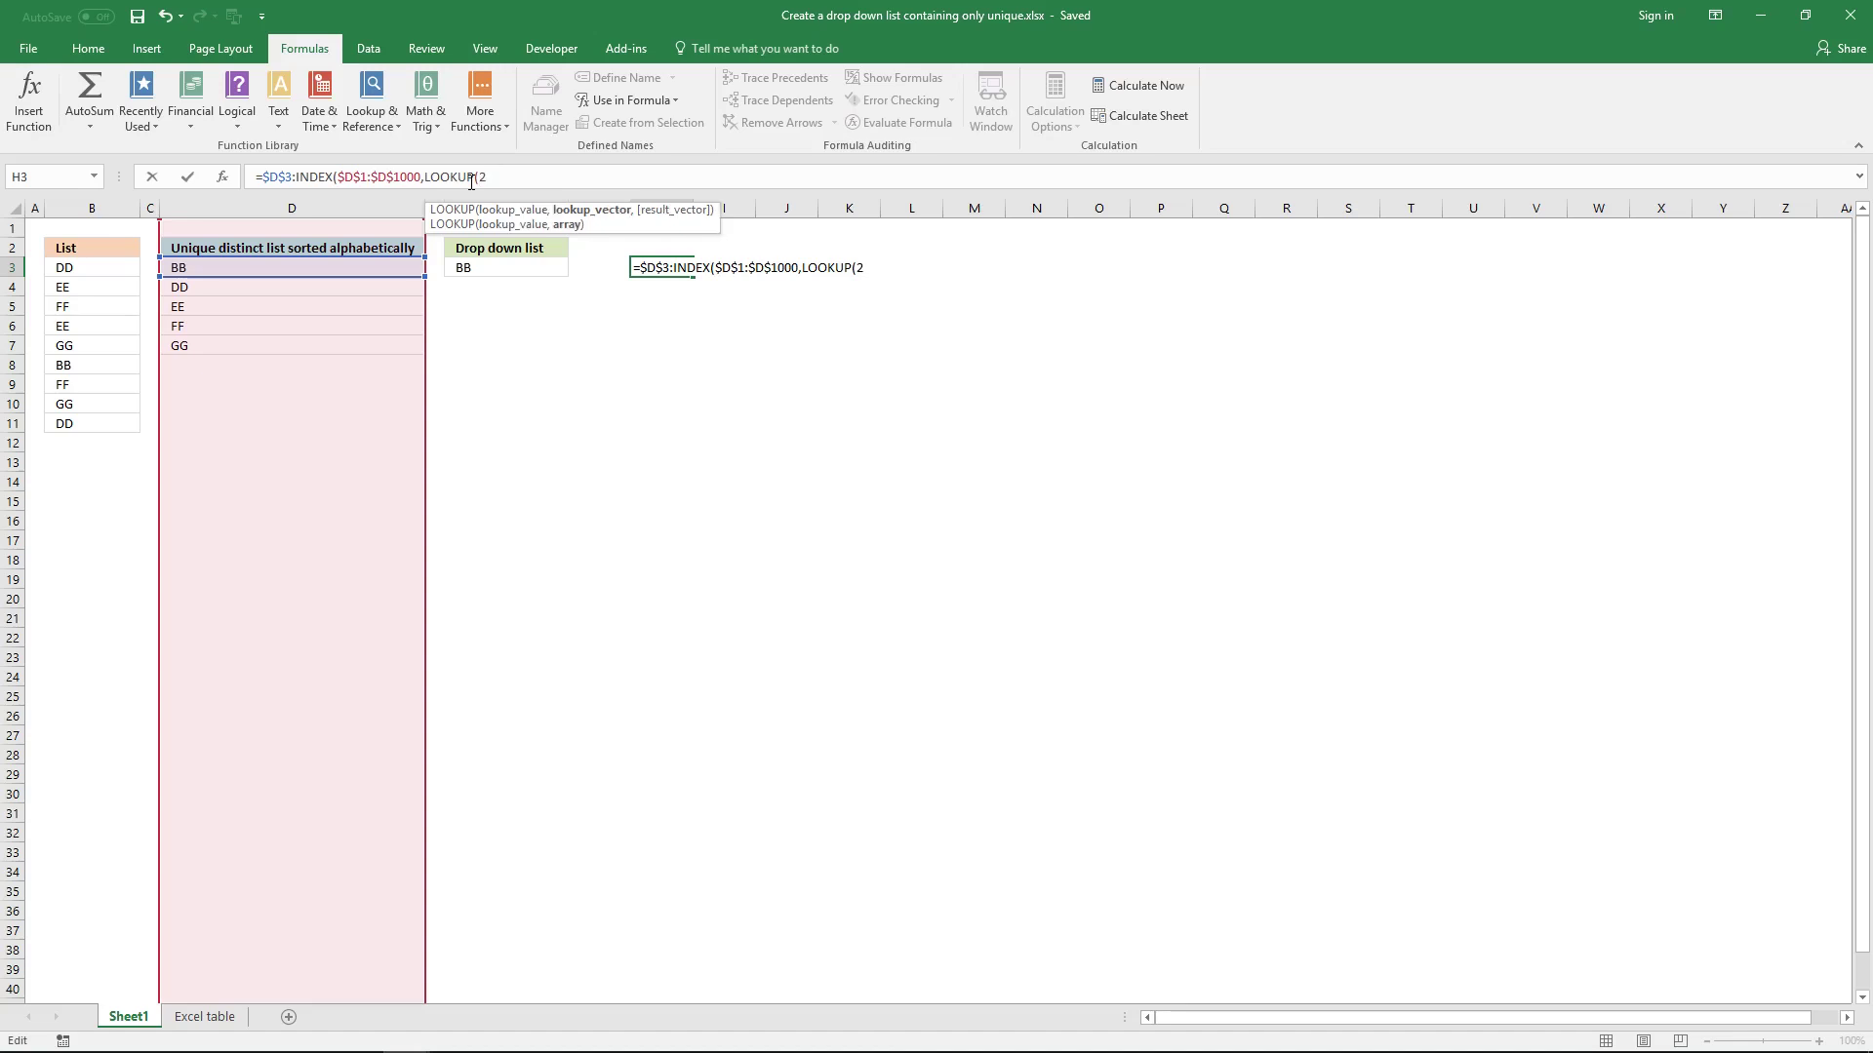
{"action": "type", "text": ",1"}
{"action": "left_click_drag", "start_coordinate": [338, 186], "coordinate": [422, 185]}
{"action": "key", "text": "ctrl+c"}
{"action": "left_click", "coordinate": [542, 178]}
{"action": "key", "text": "ctrl+v"}
Finish the formula with <>""),ROW($D$1:$D$1000))) to find the last non-empty row.
{"action": "type", "text": "<"}
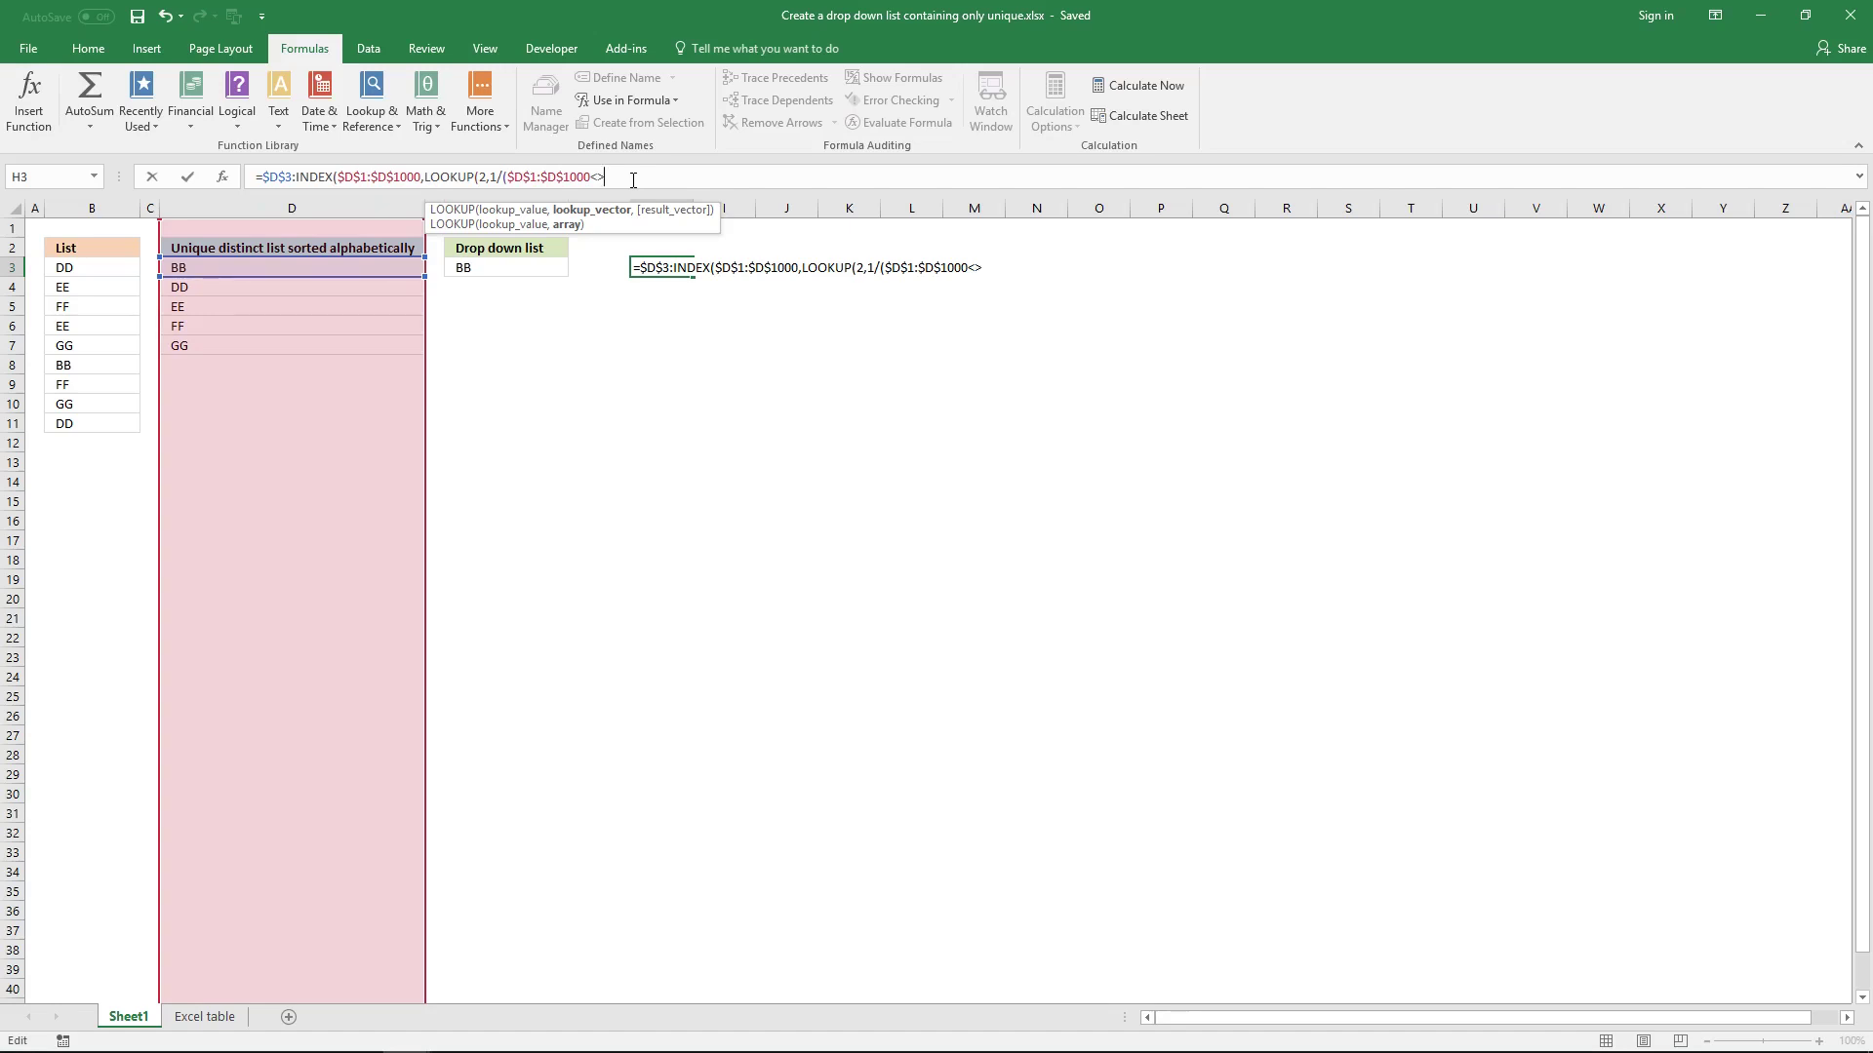
{"action": "type", "text": ">\"\"),ROW"}
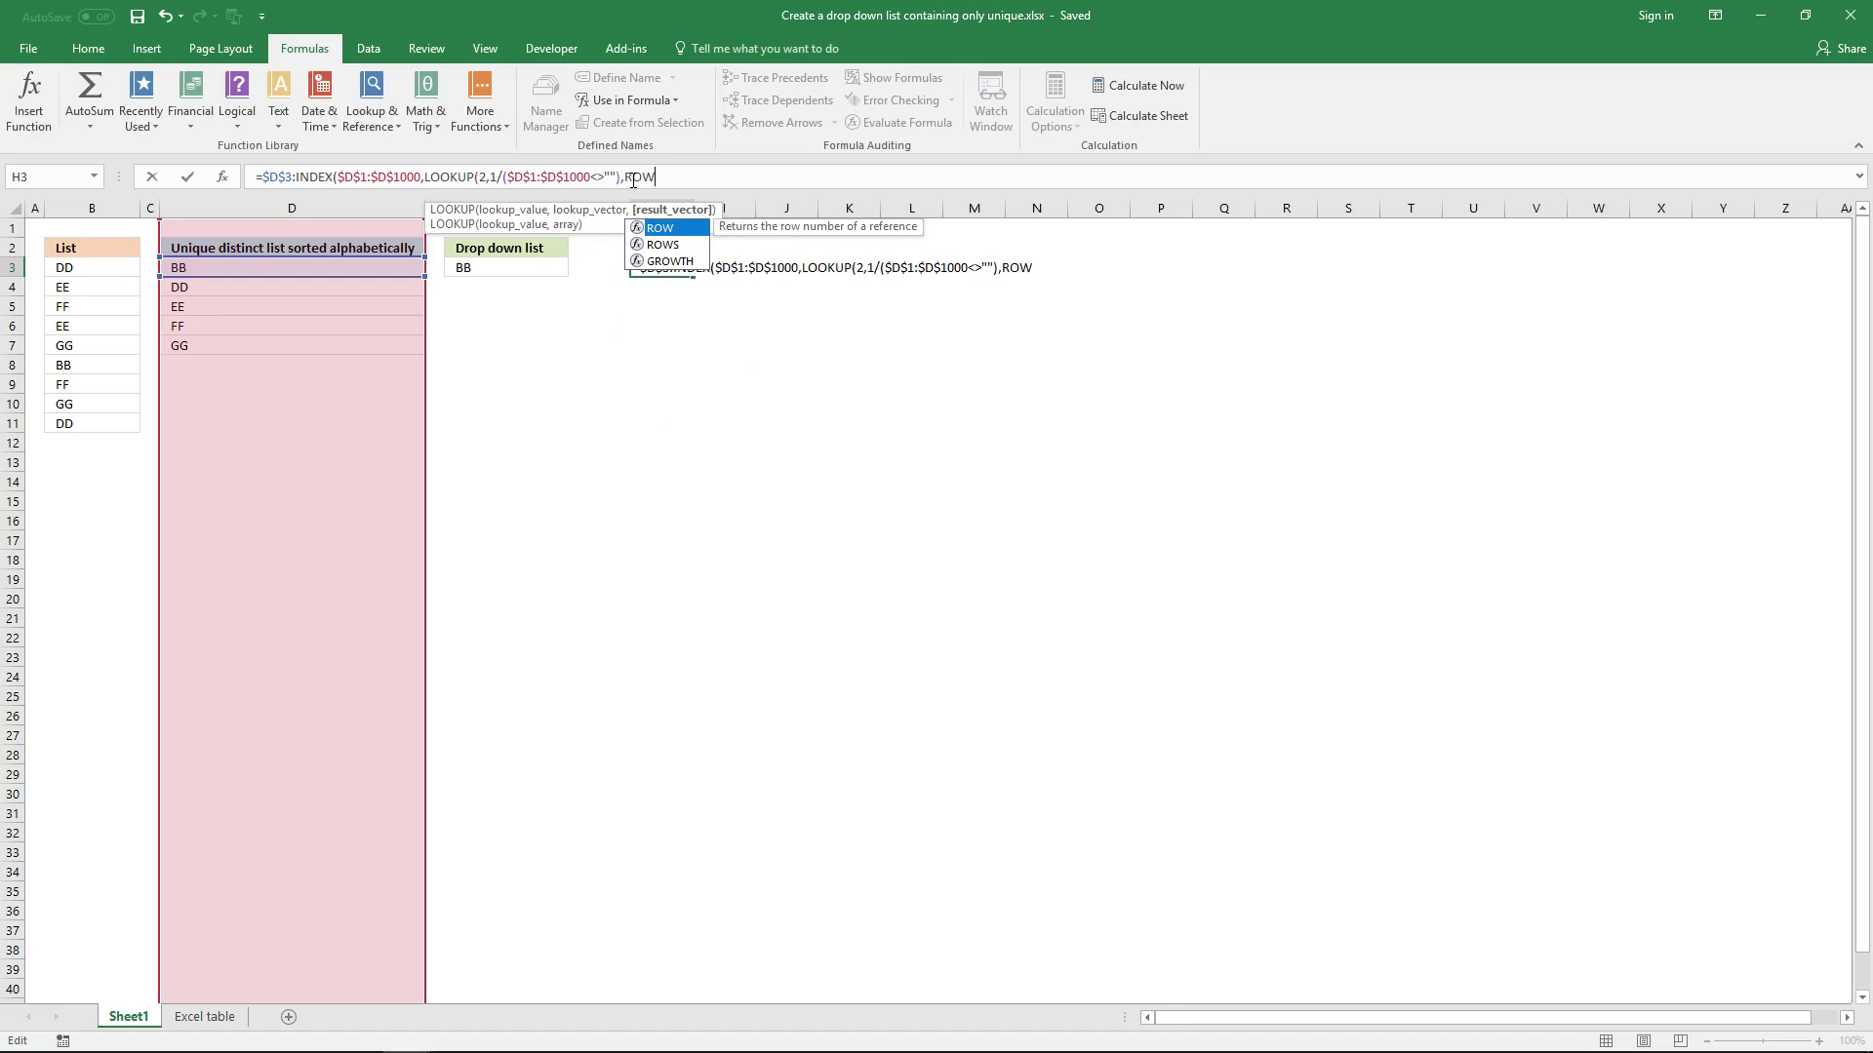
{"action": "type", "text": "("}
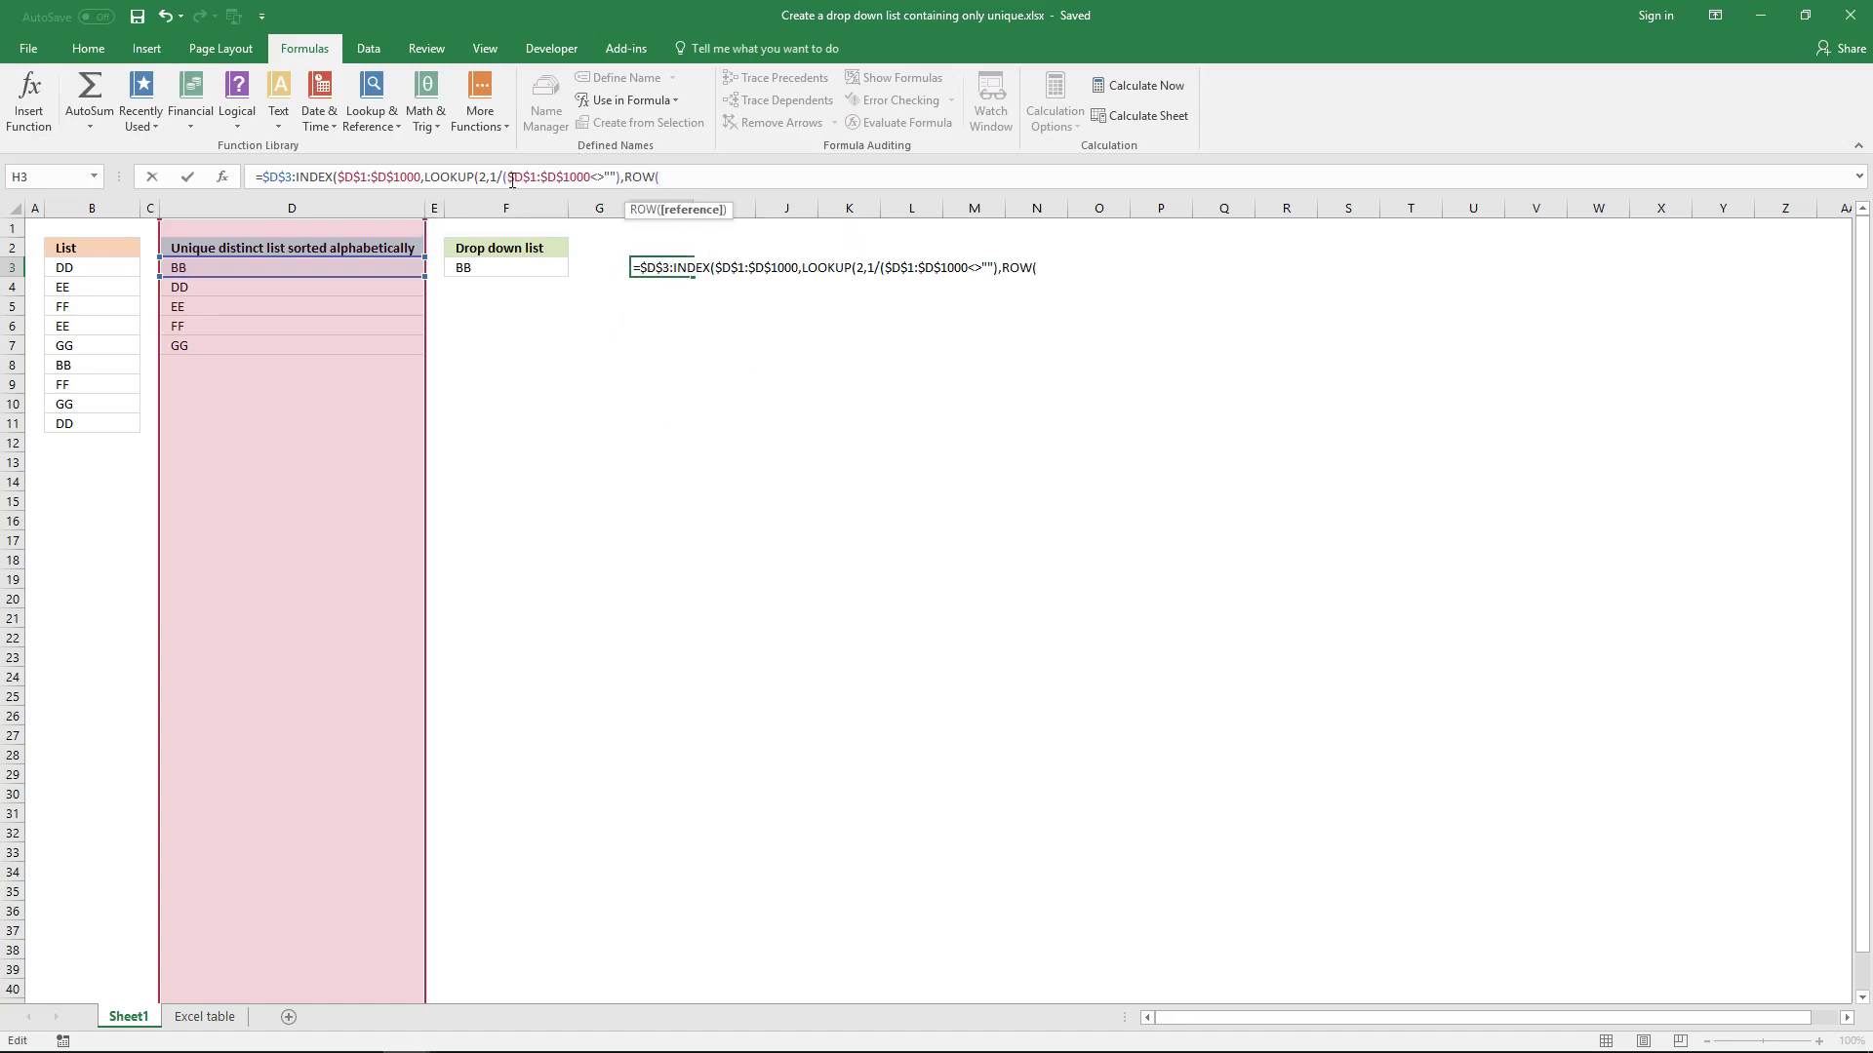
{"action": "left_click_drag", "start_coordinate": [509, 180], "coordinate": [593, 180]}
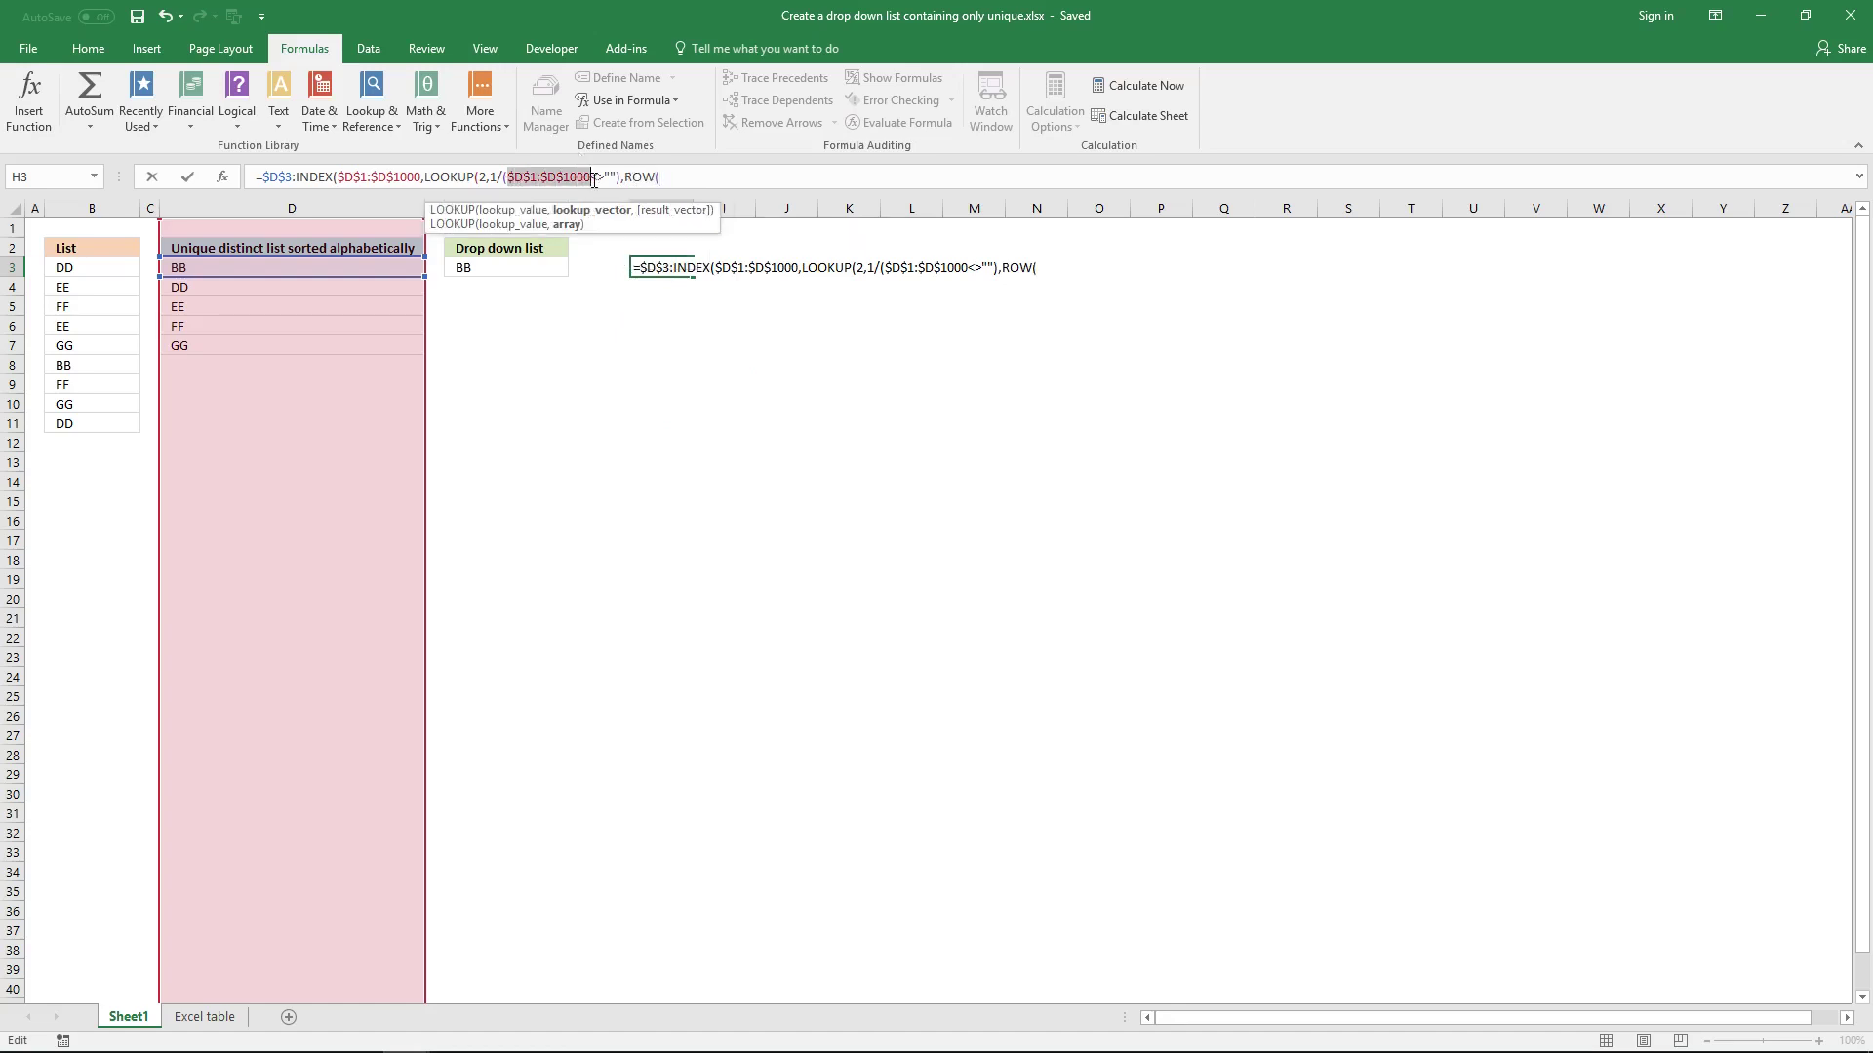
{"action": "left_click", "coordinate": [717, 176]}
{"action": "key", "text": "ctrl+v"}
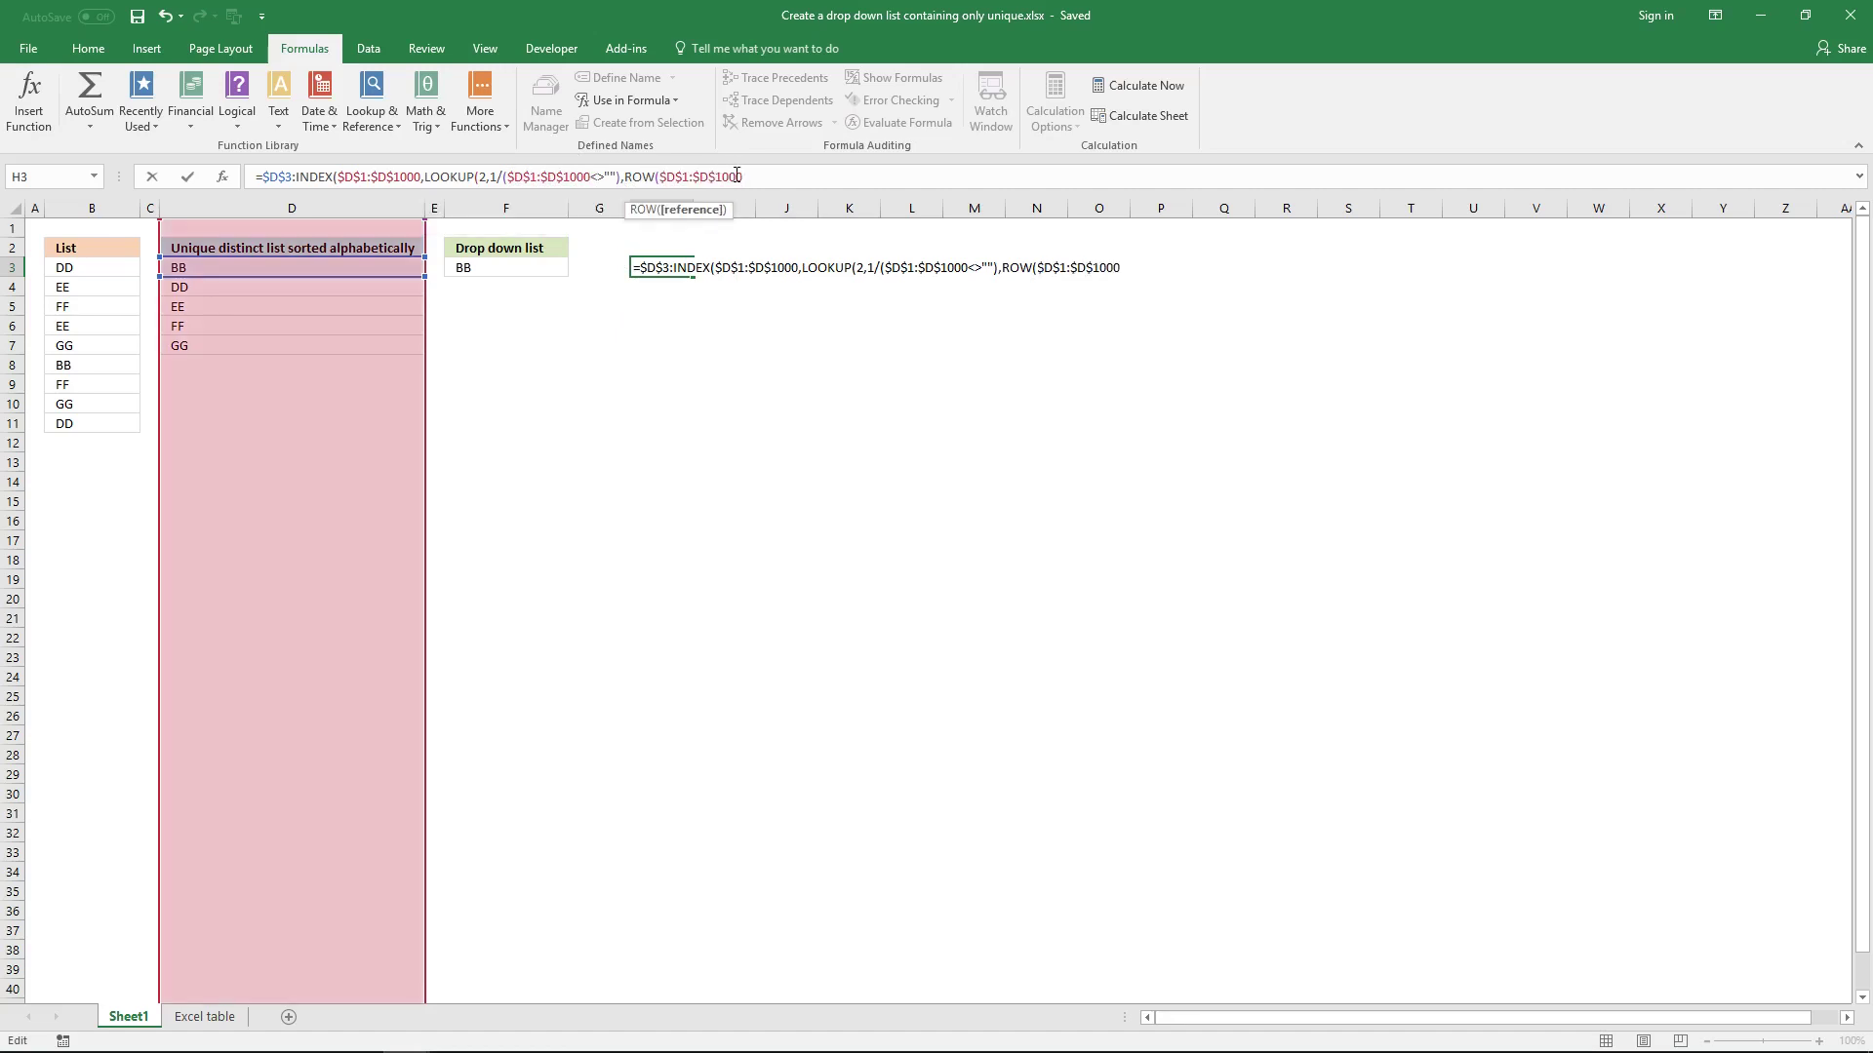
{"action": "type", "text": ")"}
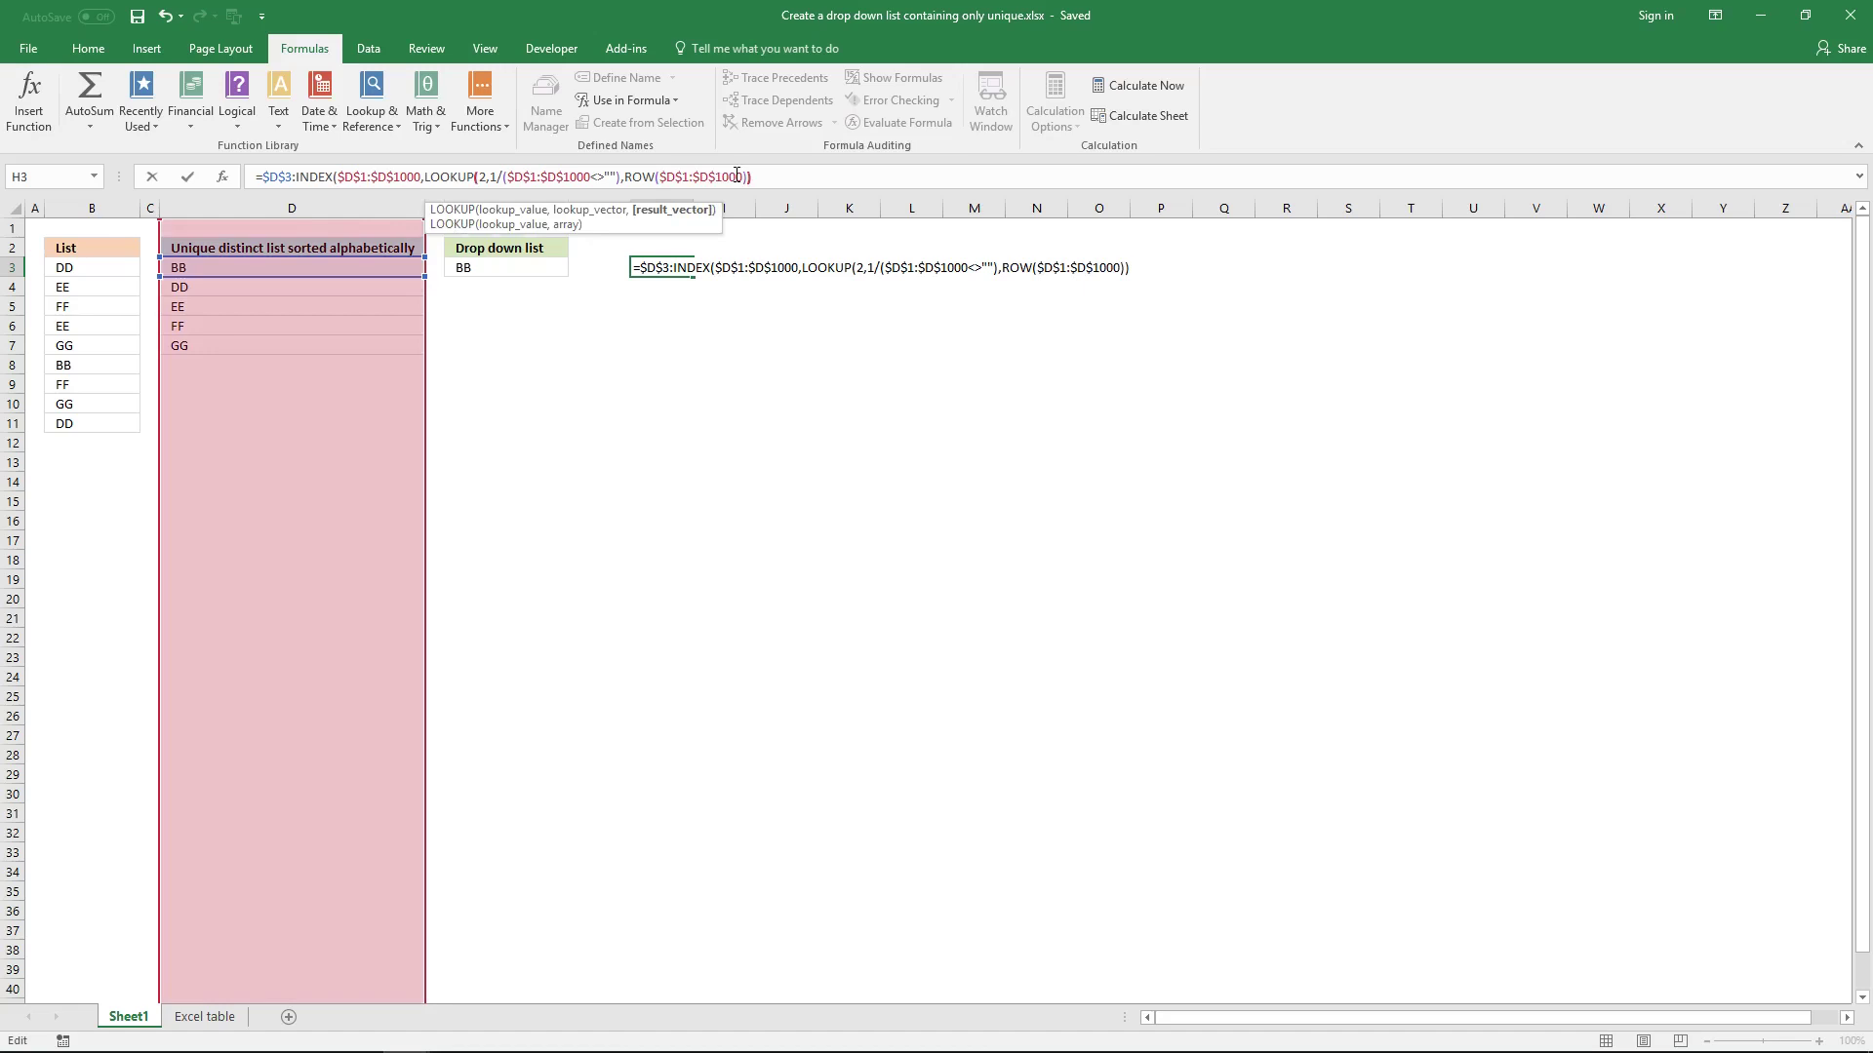
{"action": "type", "text": ")"}
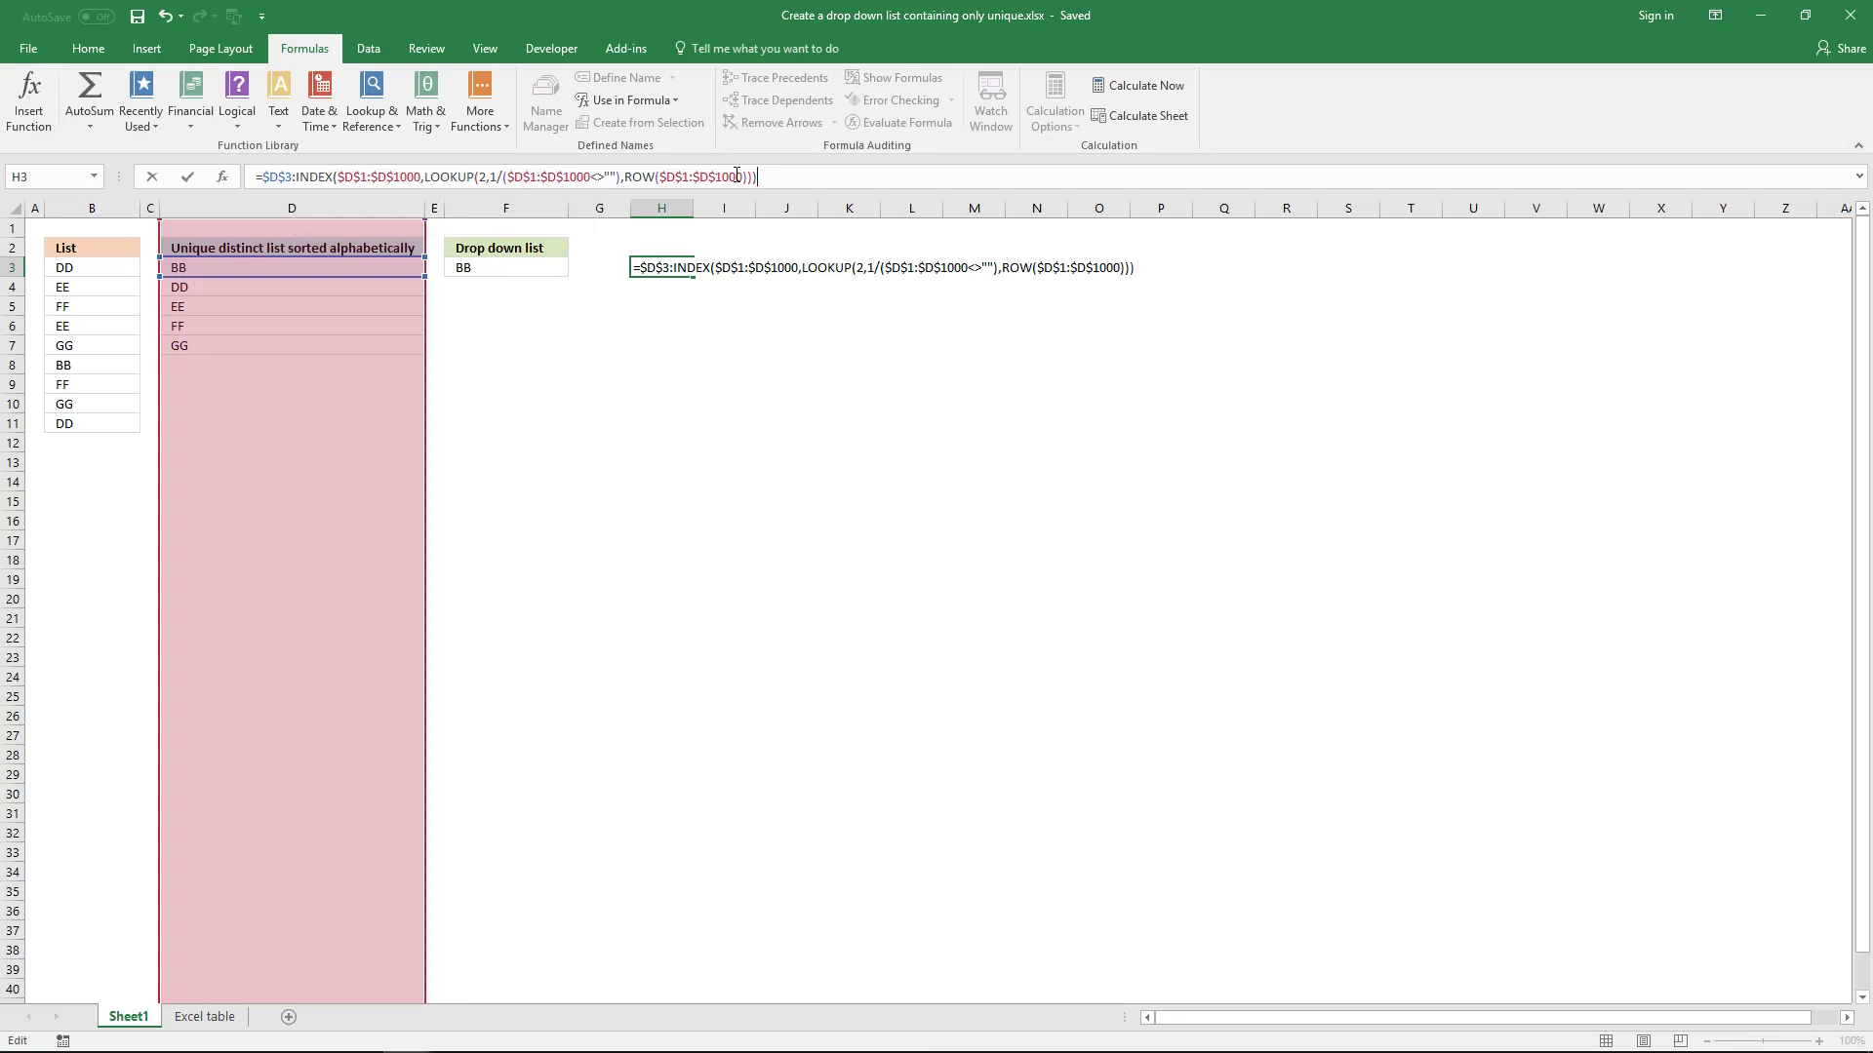
Array-enter the H3 formula across H3:H9, returning BB, DD, EE, FF, GG and two #N/A.
{"action": "key", "text": "ctrl+shift+Return"}
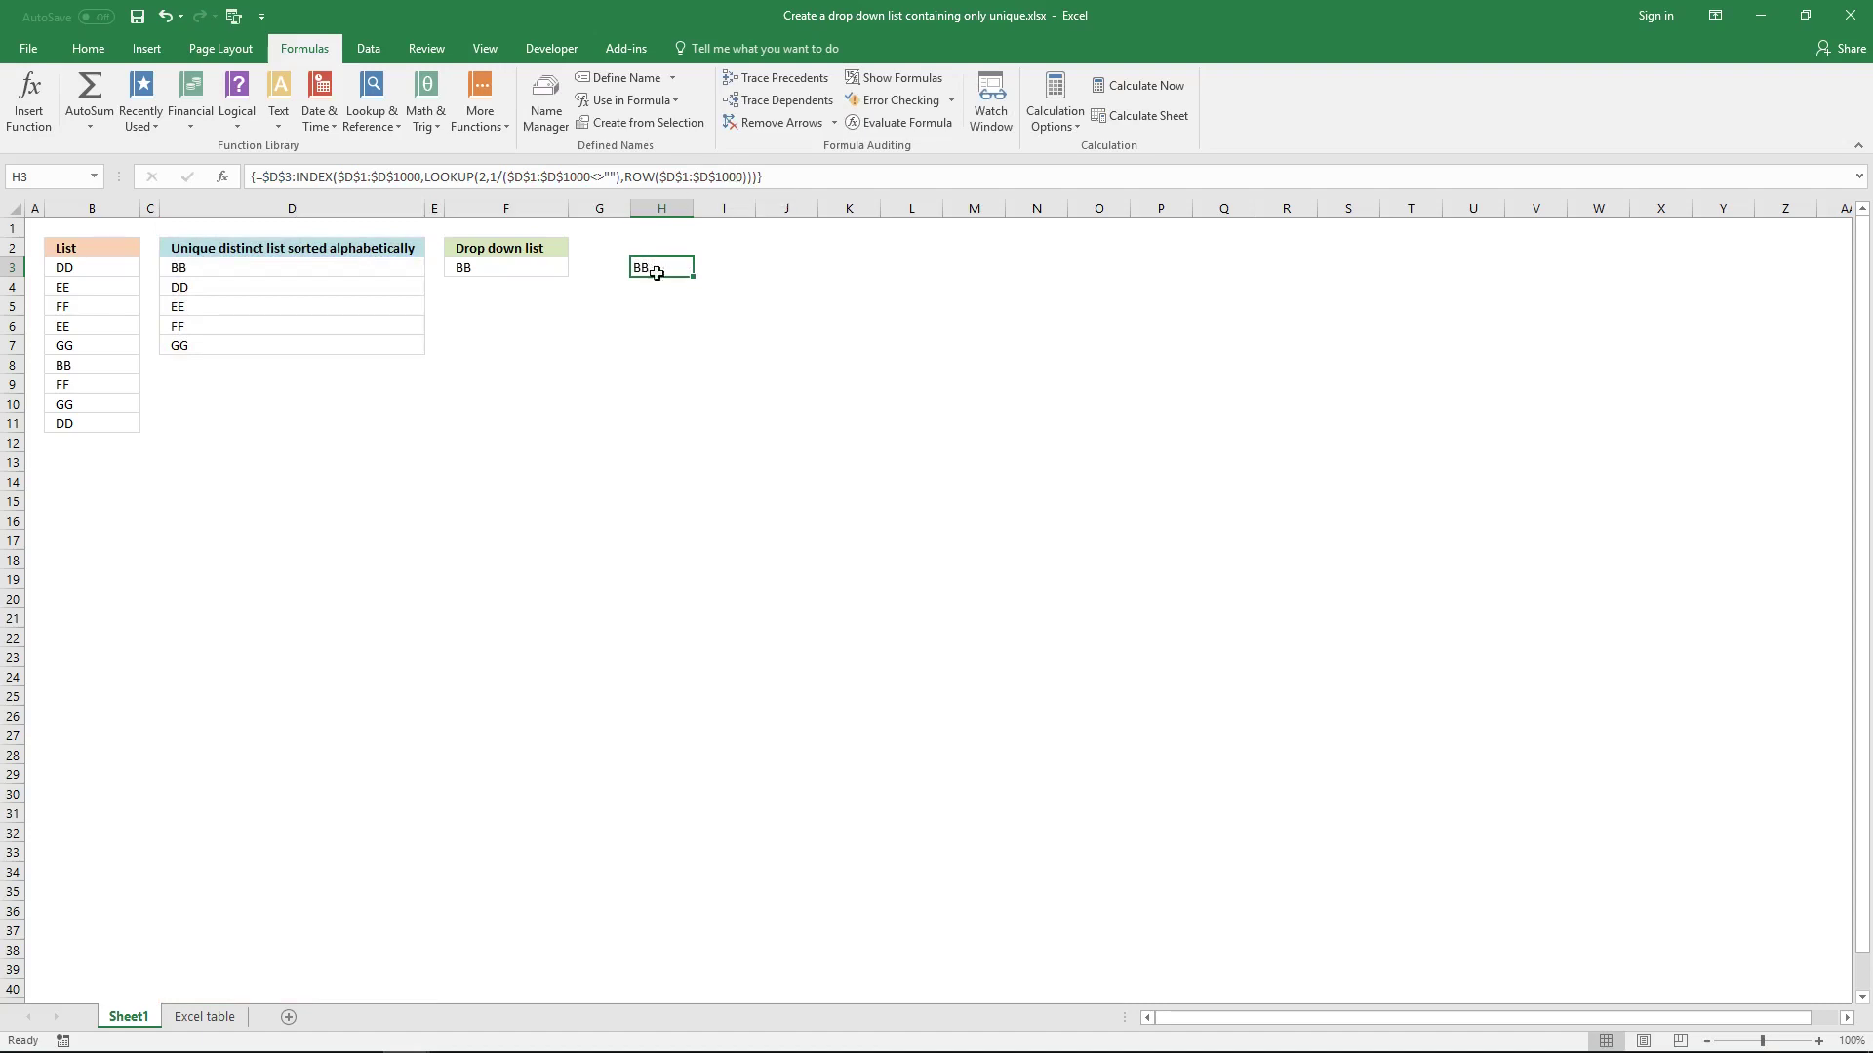
{"action": "left_click_drag", "start_coordinate": [657, 271], "coordinate": [661, 385]}
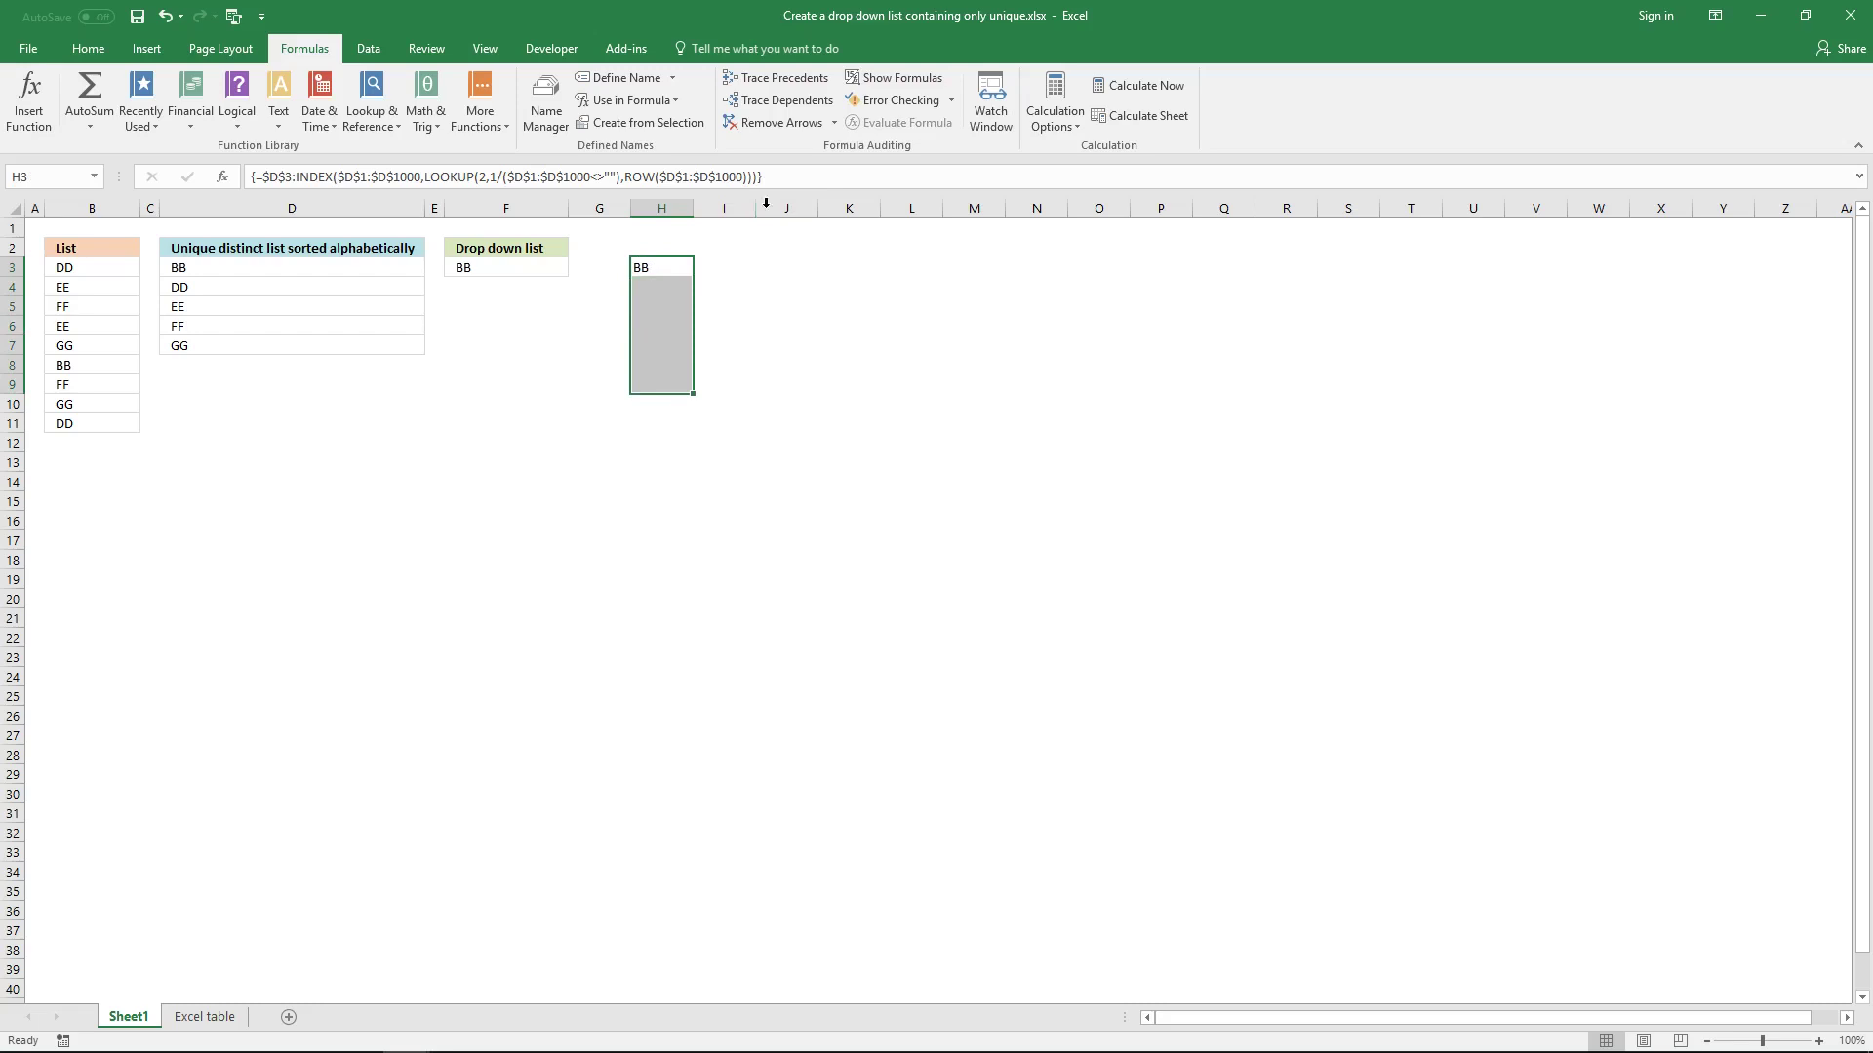
{"action": "left_click", "coordinate": [793, 182]}
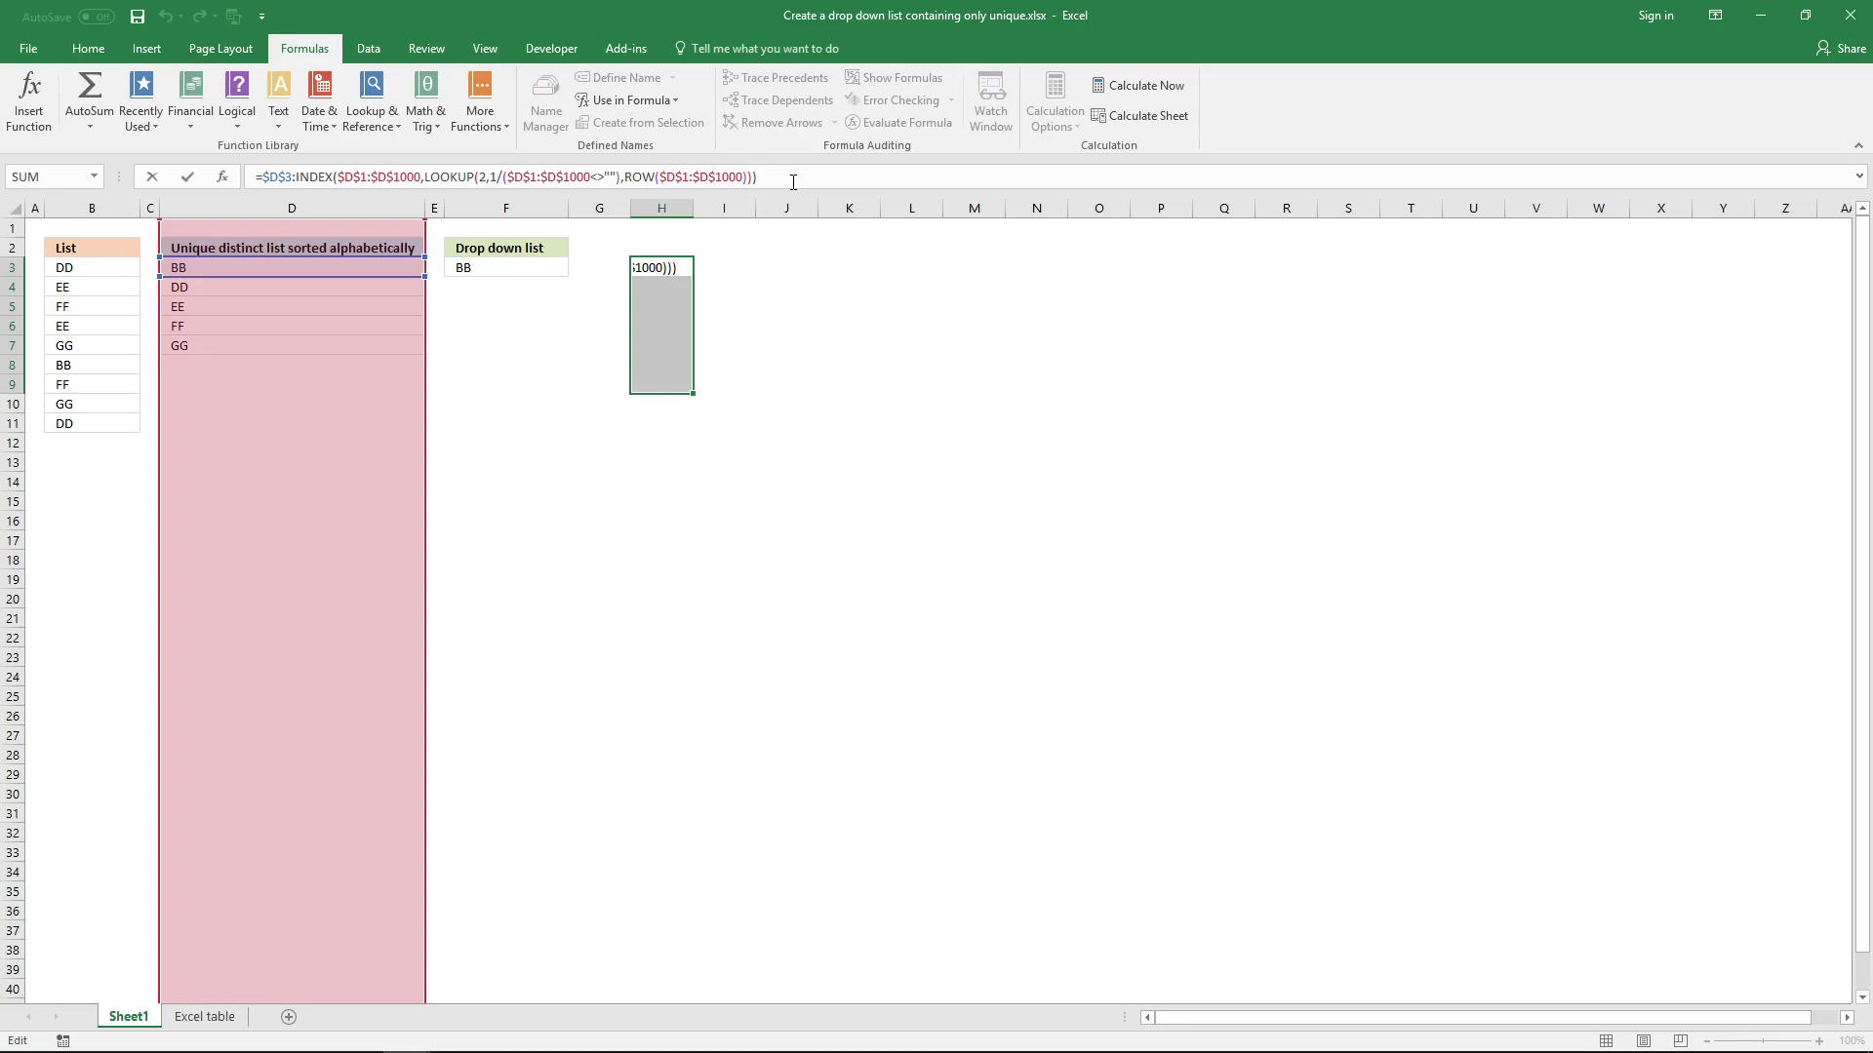
{"action": "key", "text": "ctrl+shift+Return"}
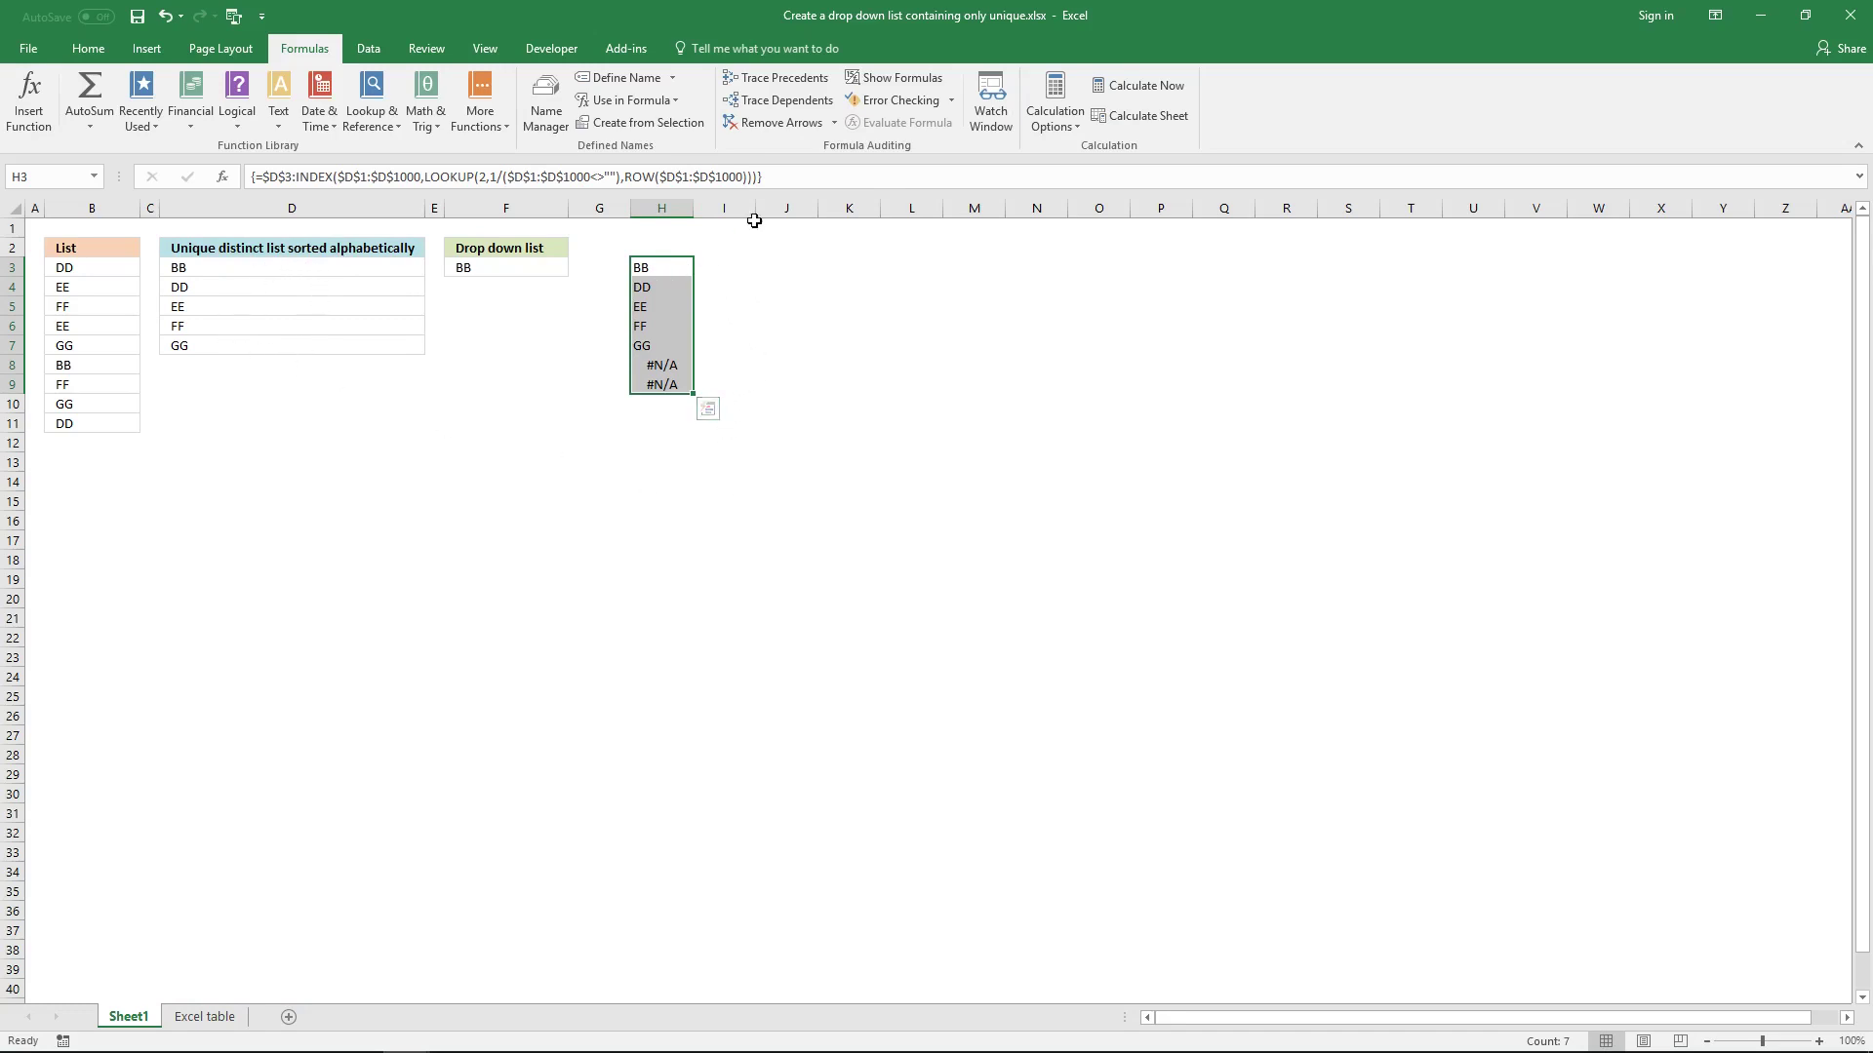
{"action": "left_click", "coordinate": [816, 180]}
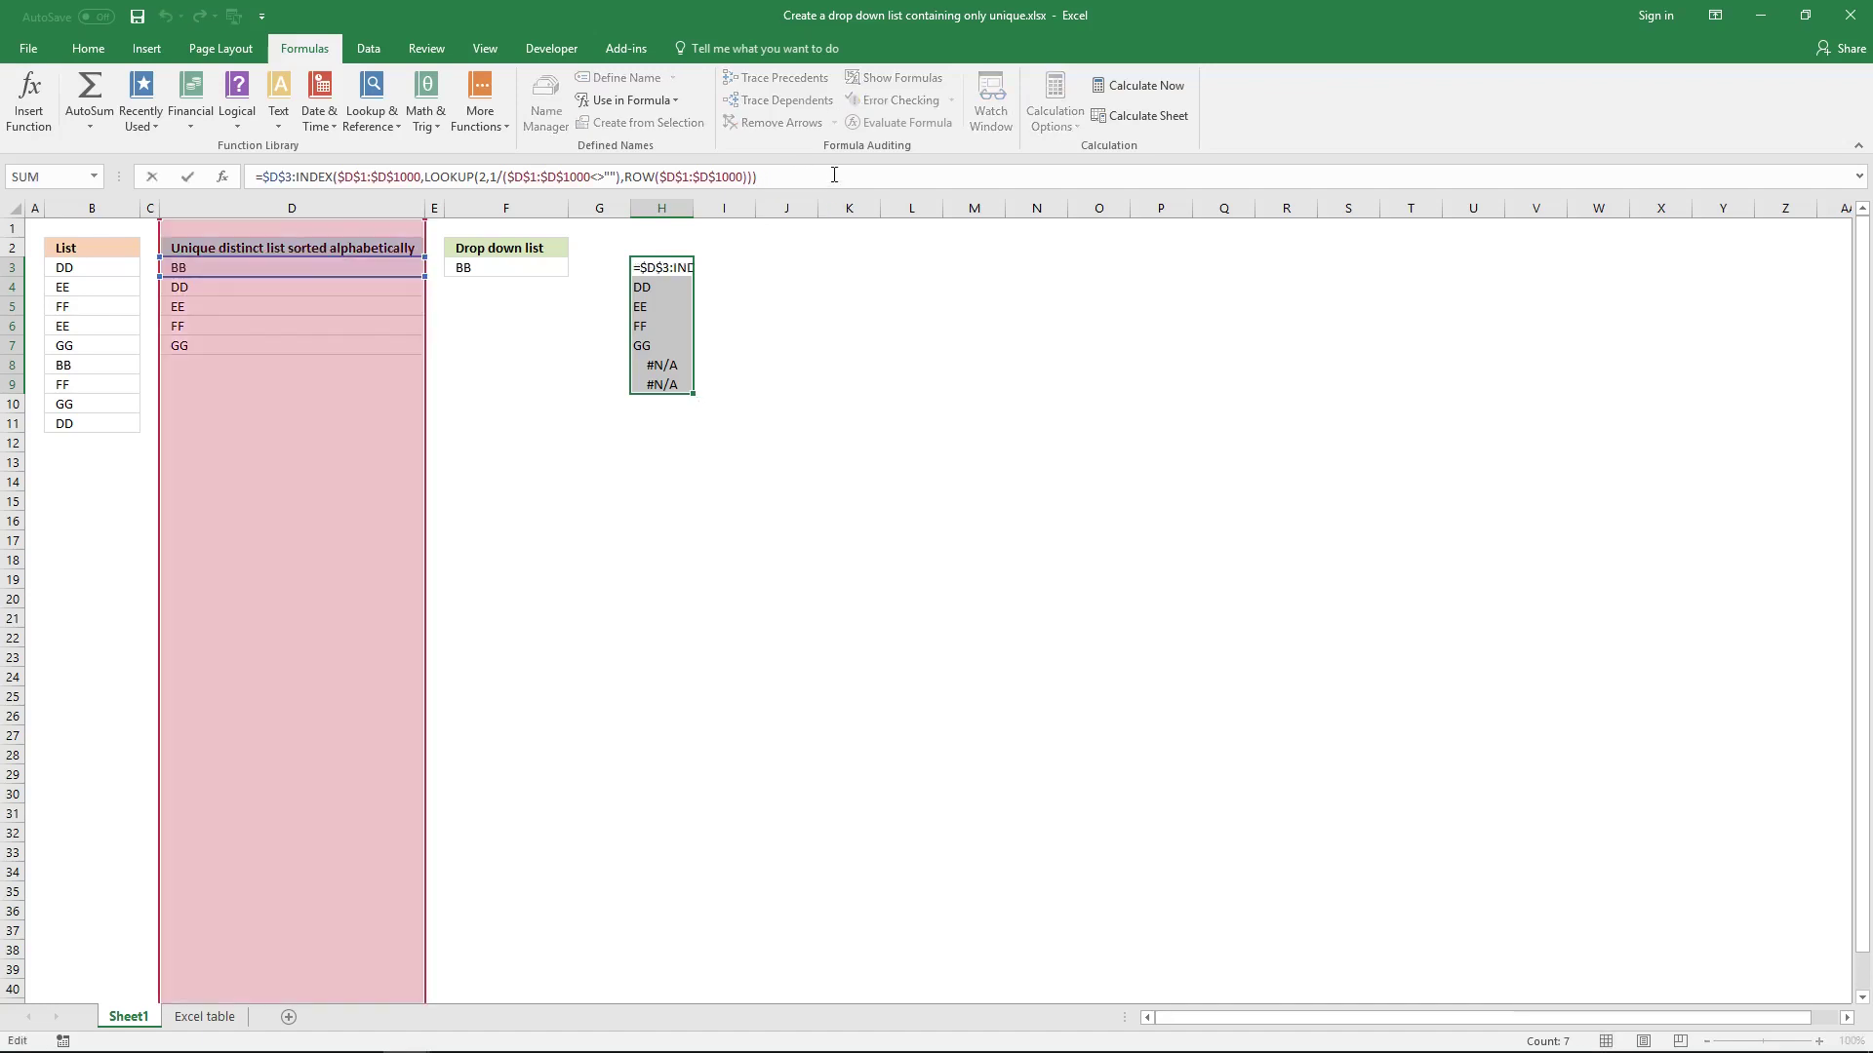
{"action": "triple_click", "coordinate": [834, 174]}
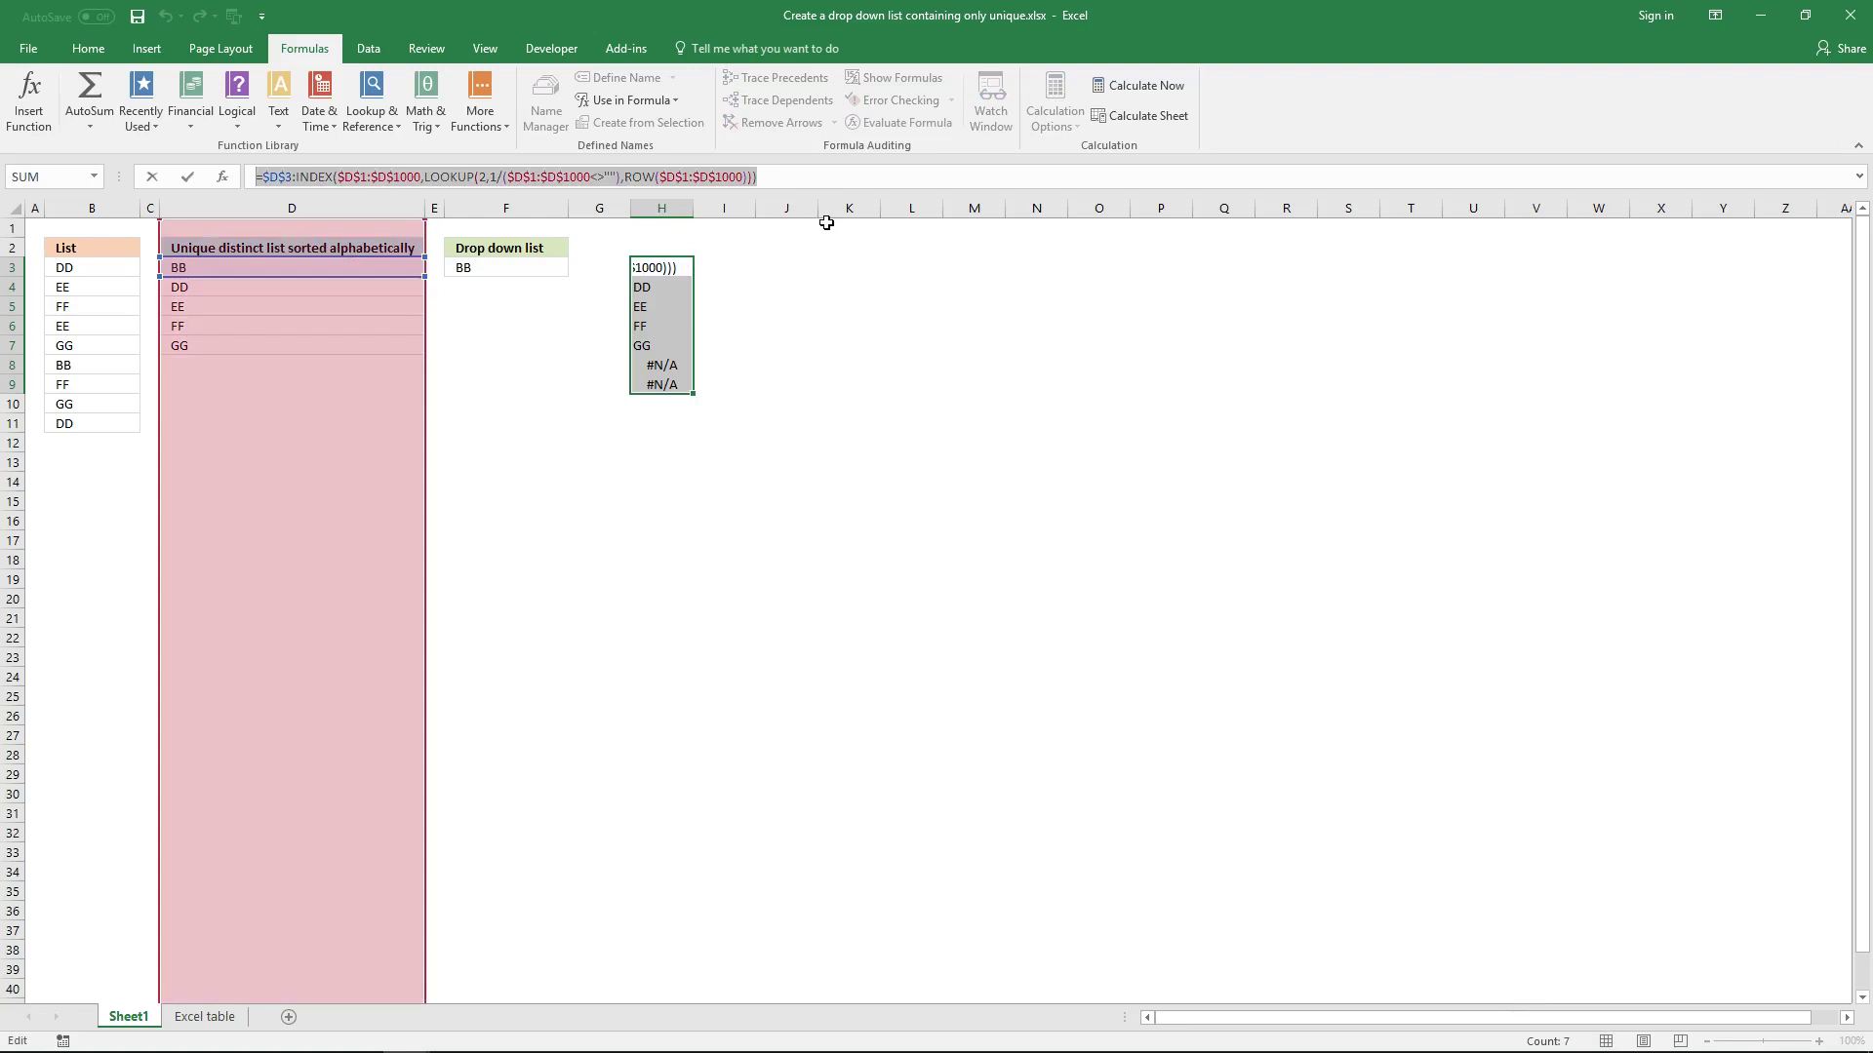
{"action": "key", "text": "Escape"}
{"action": "left_click", "coordinate": [525, 306]}
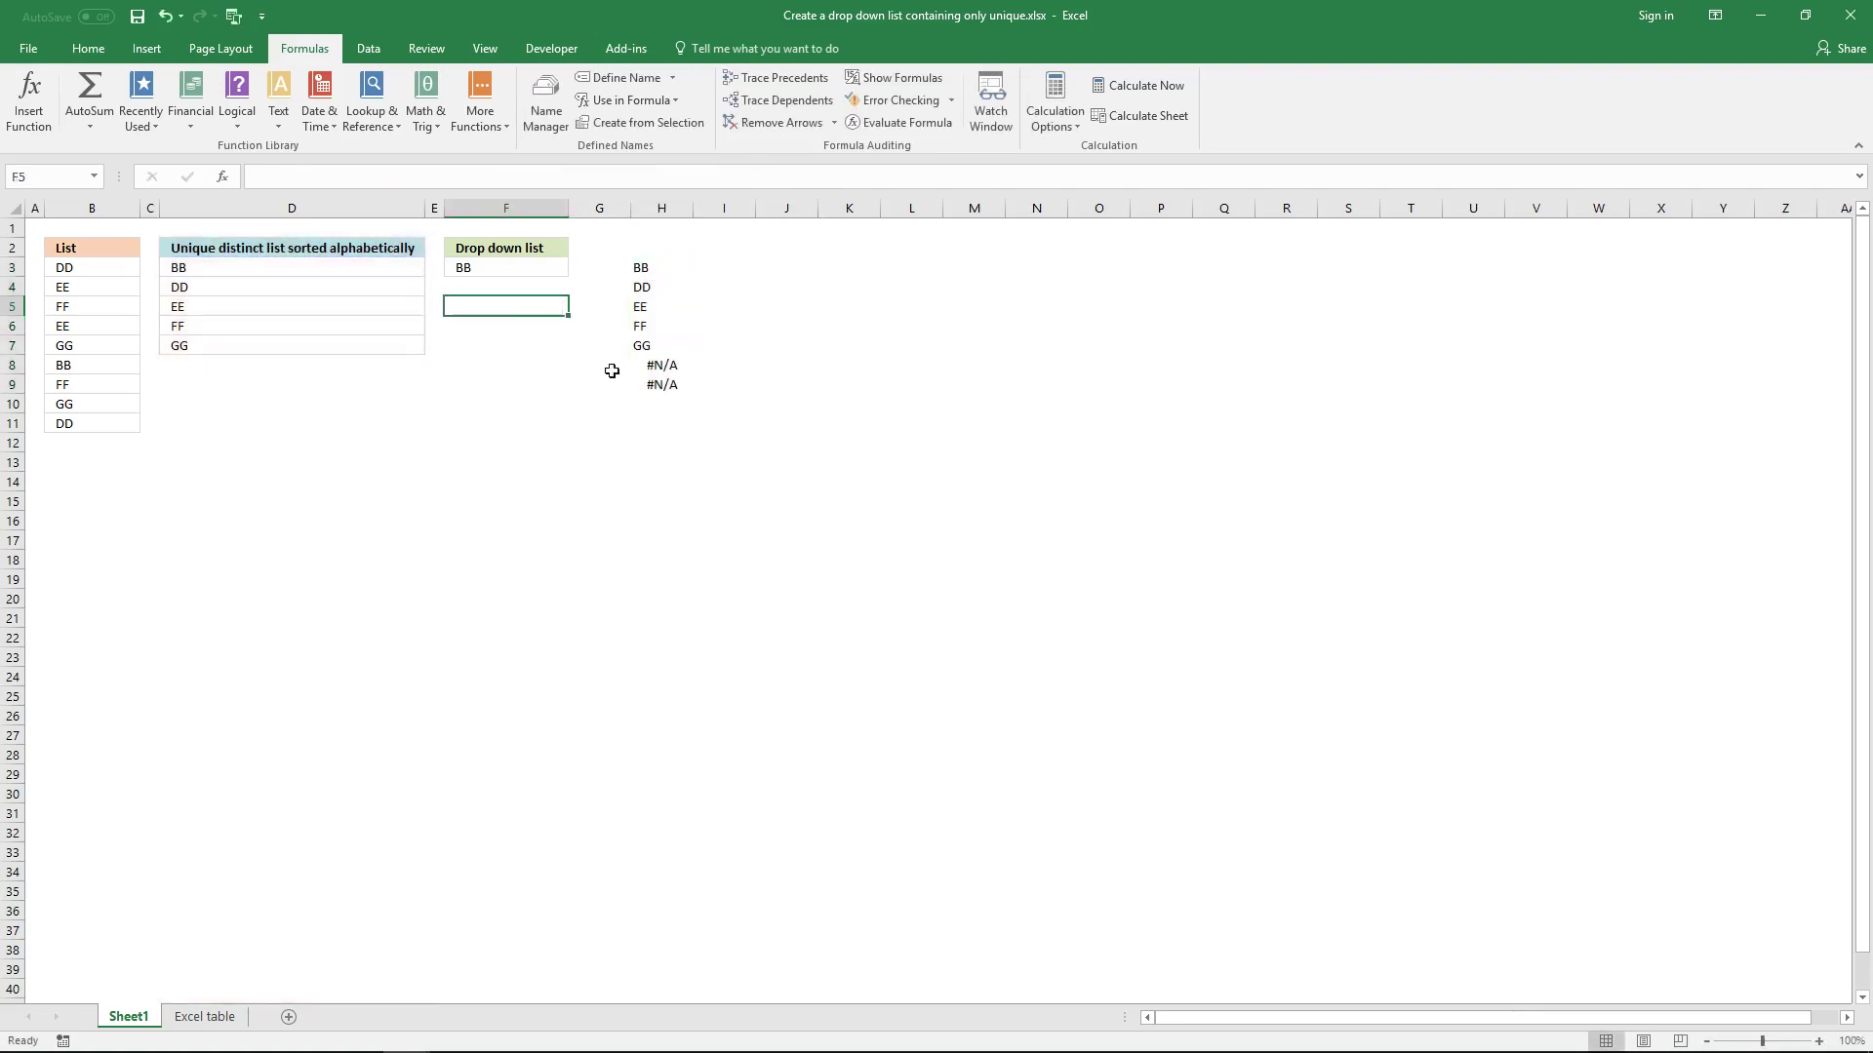
{"action": "left_click", "coordinate": [363, 50]}
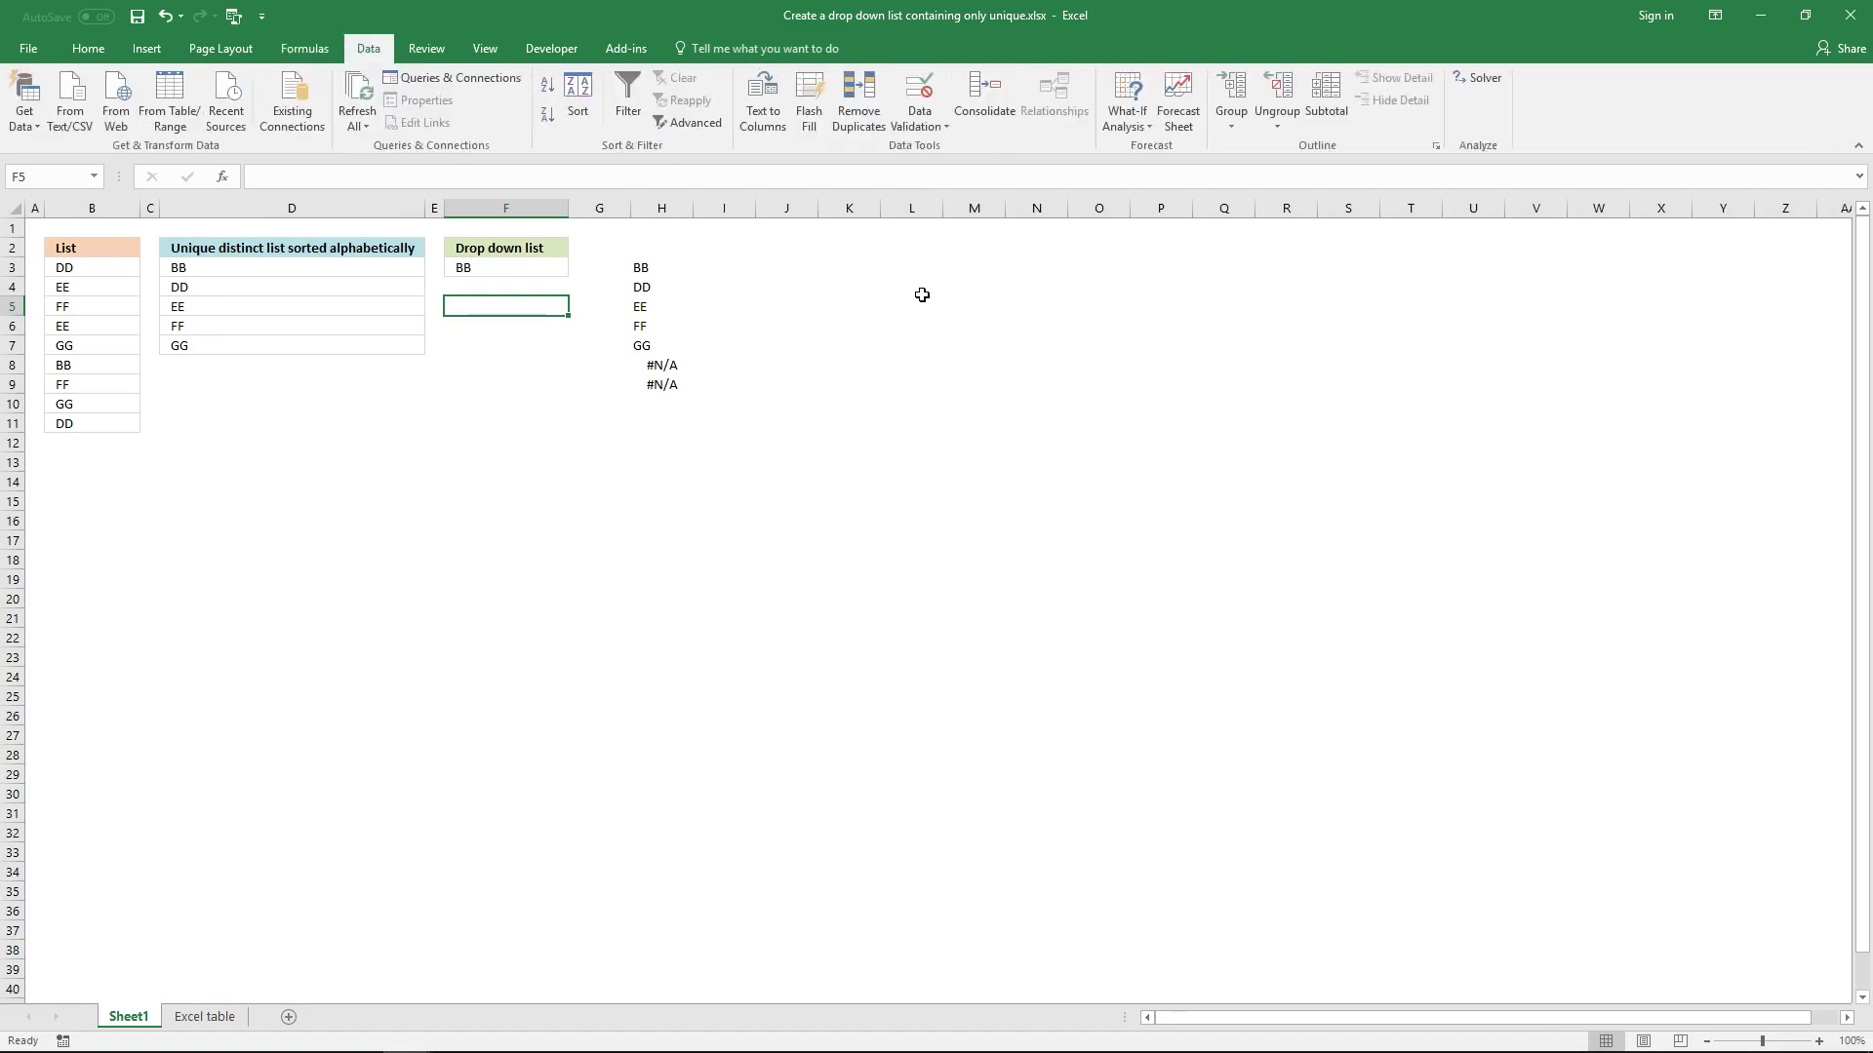
{"action": "left_click", "coordinate": [932, 93]}
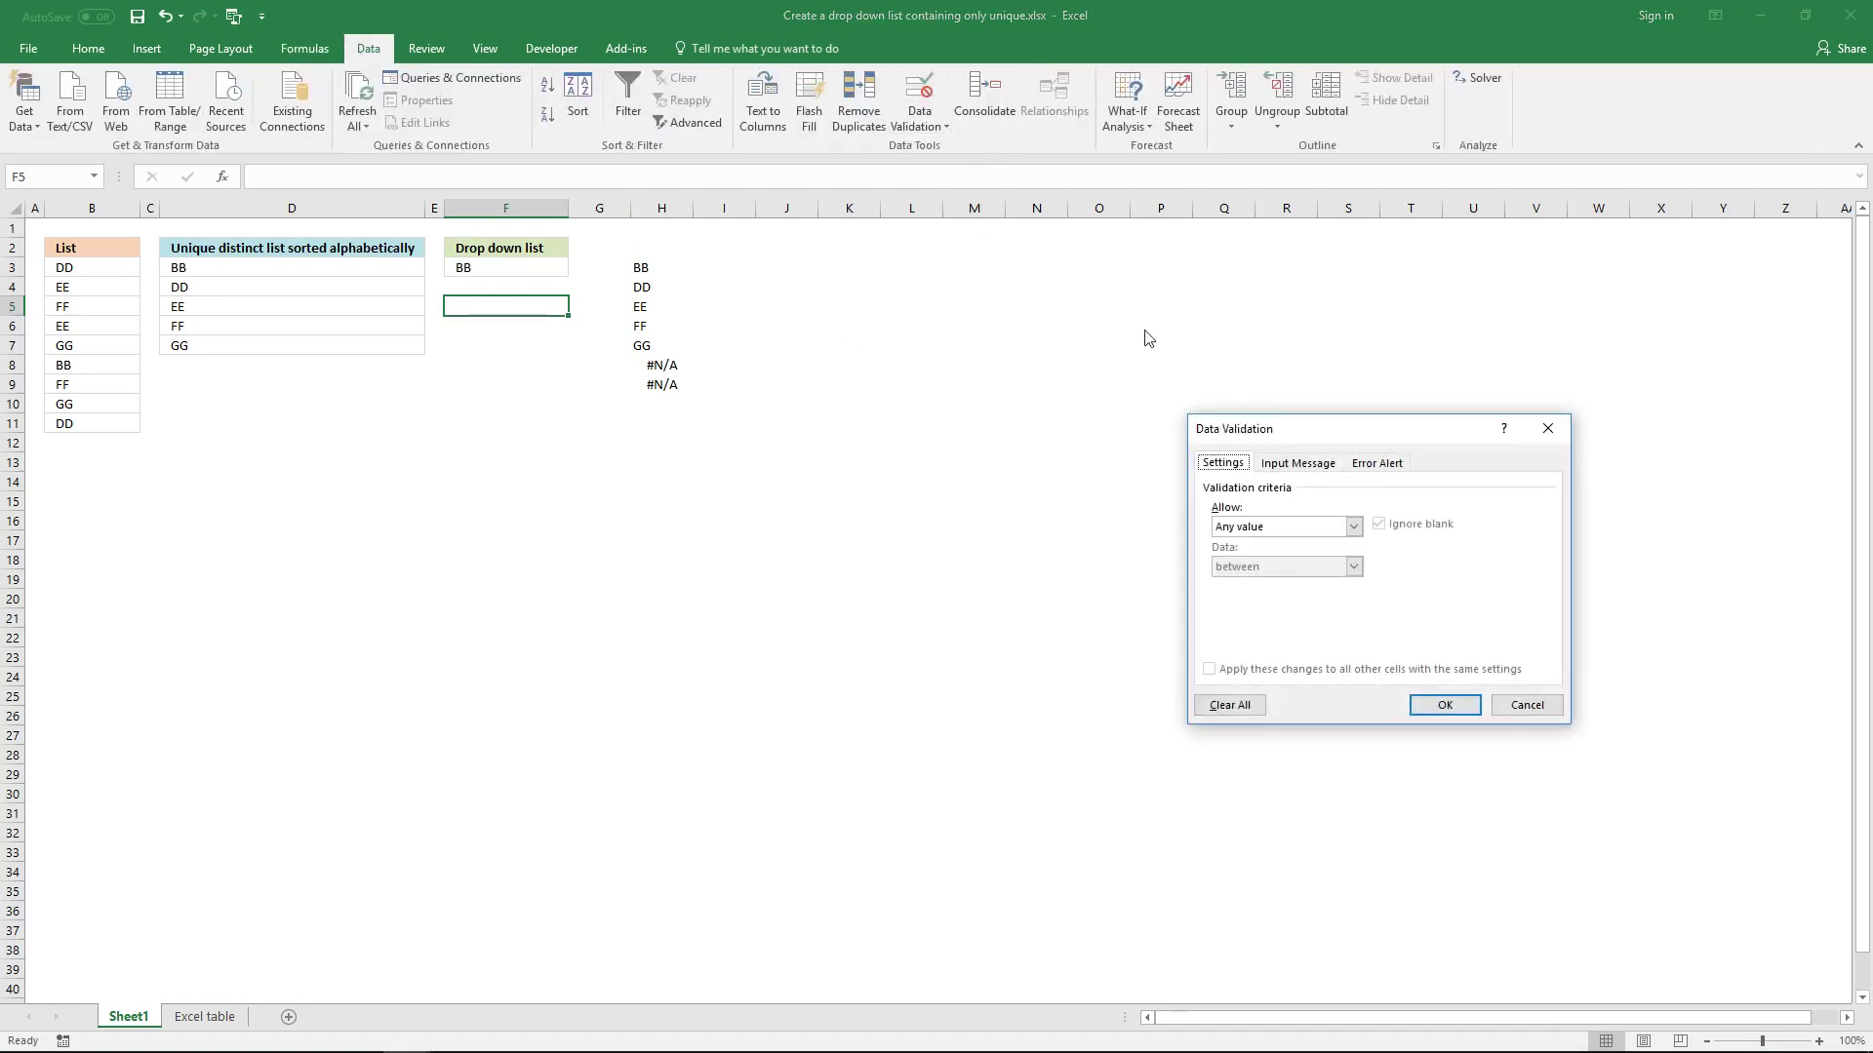
{"action": "left_click", "coordinate": [1352, 526]}
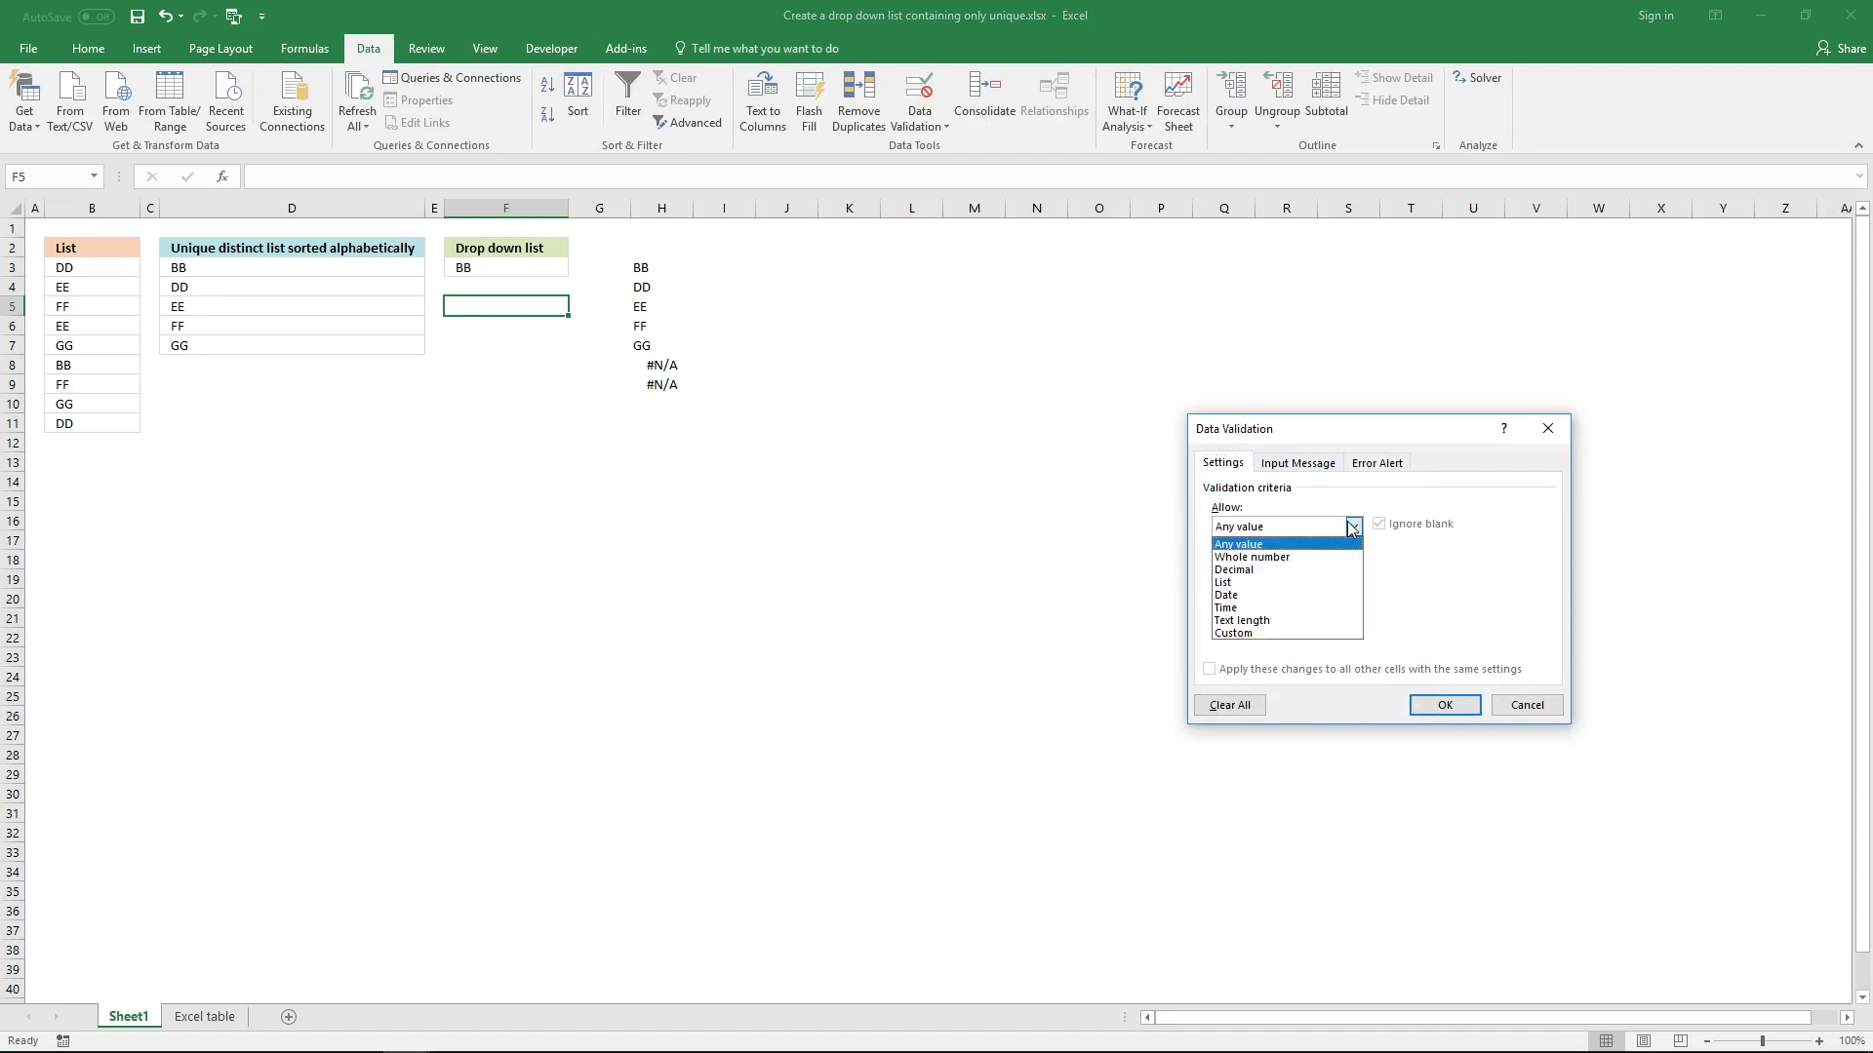
{"action": "left_click", "coordinate": [1351, 583]}
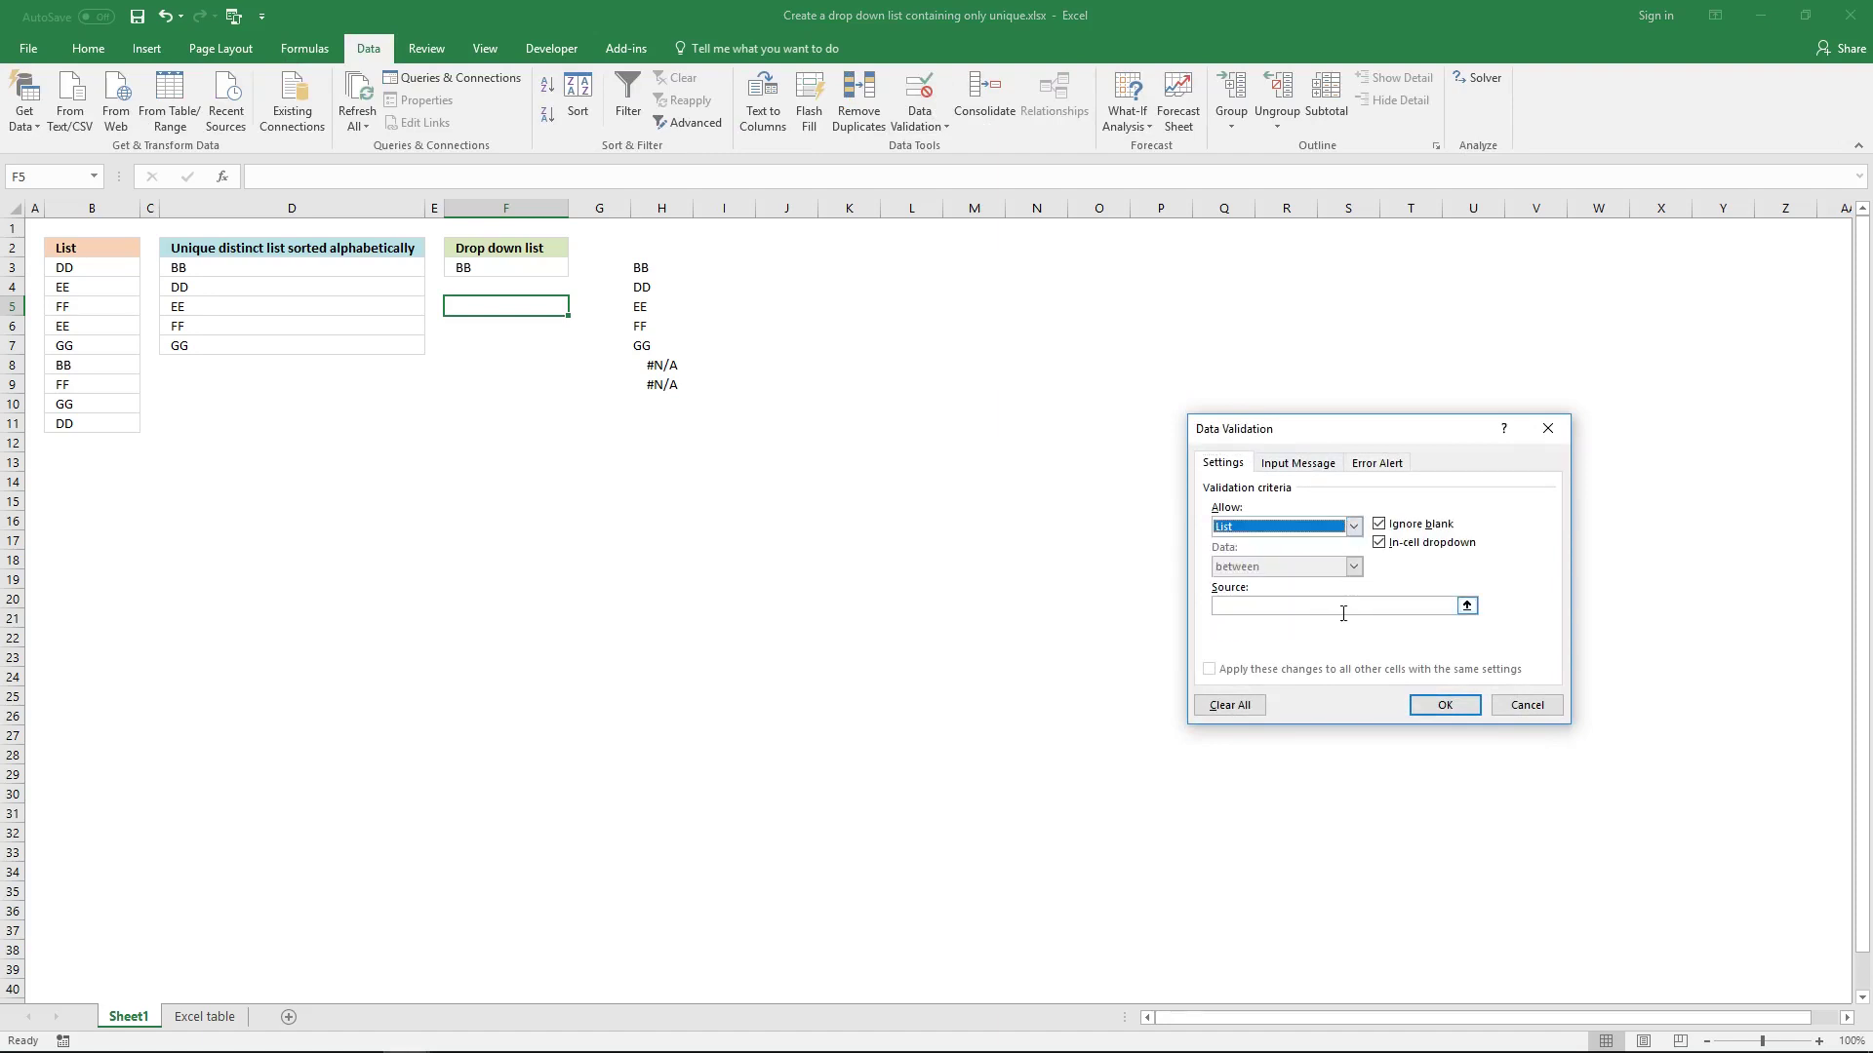
{"action": "left_click", "coordinate": [1342, 607]}
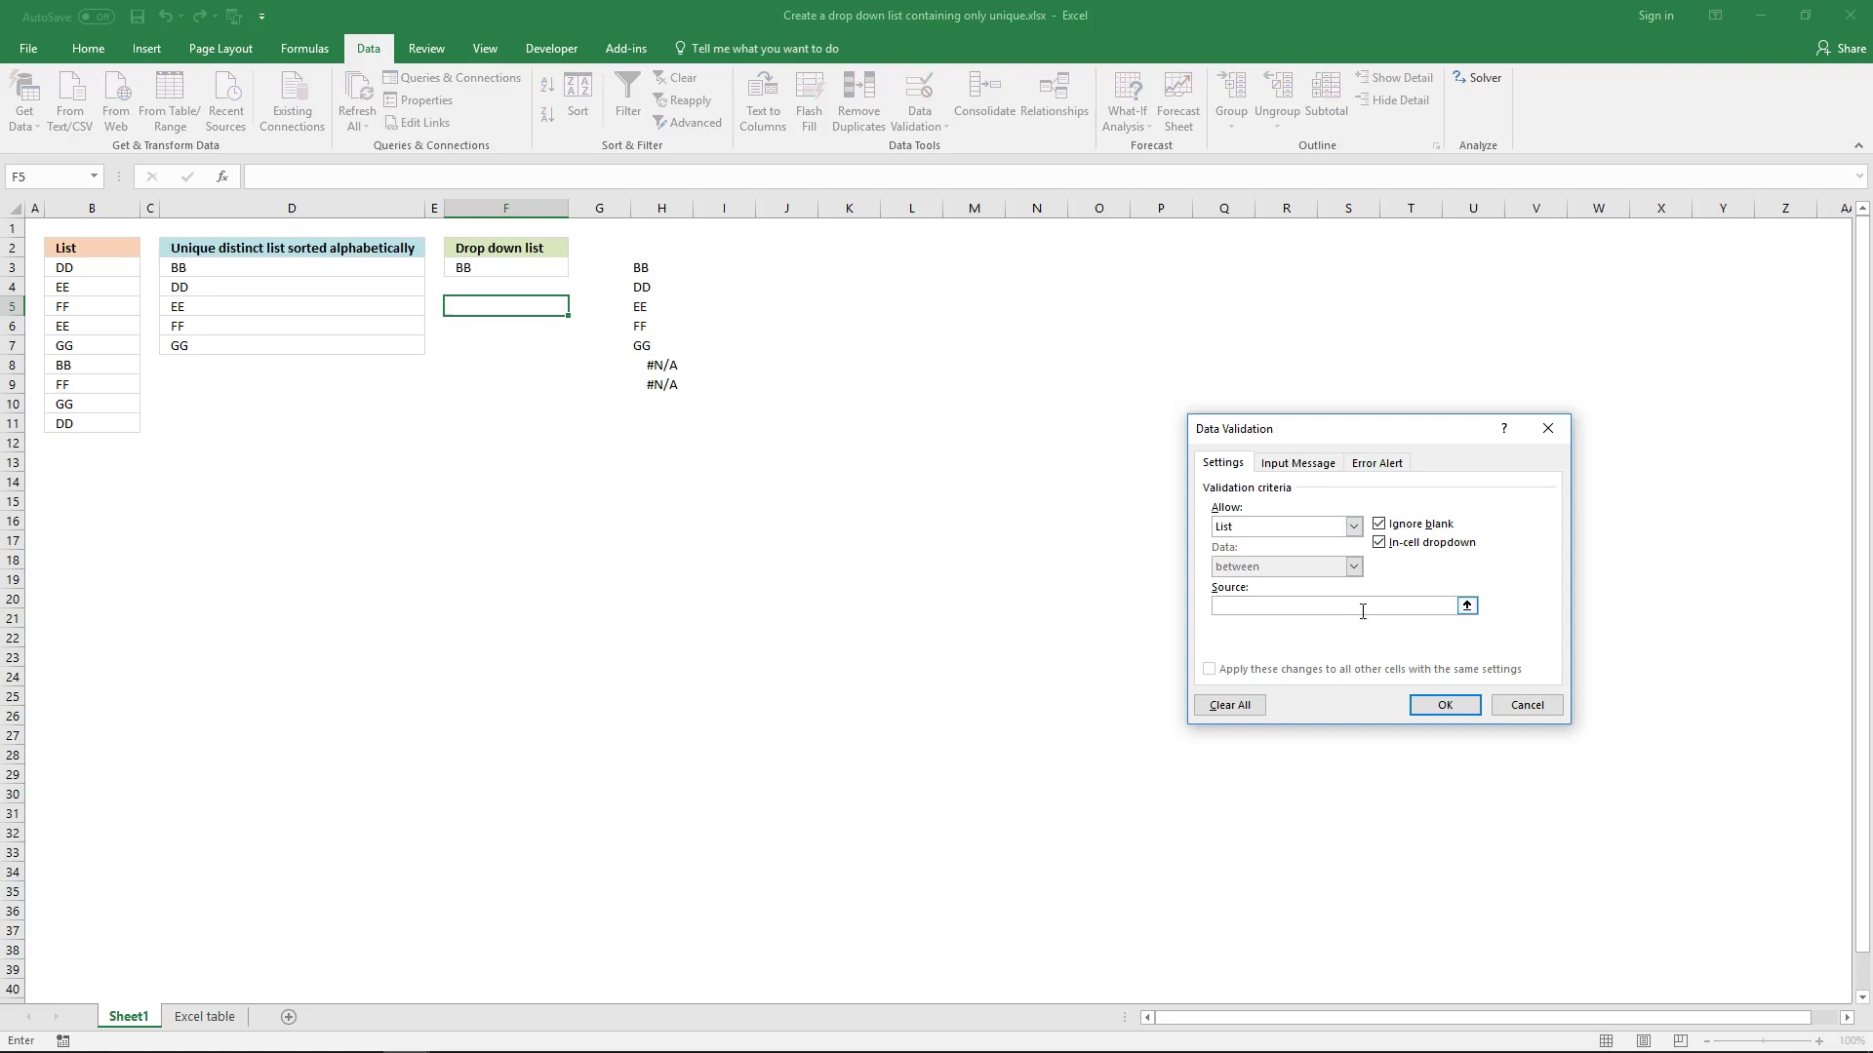
{"action": "key", "text": "ctrl+v"}
{"action": "key", "text": "ctrl+a"}
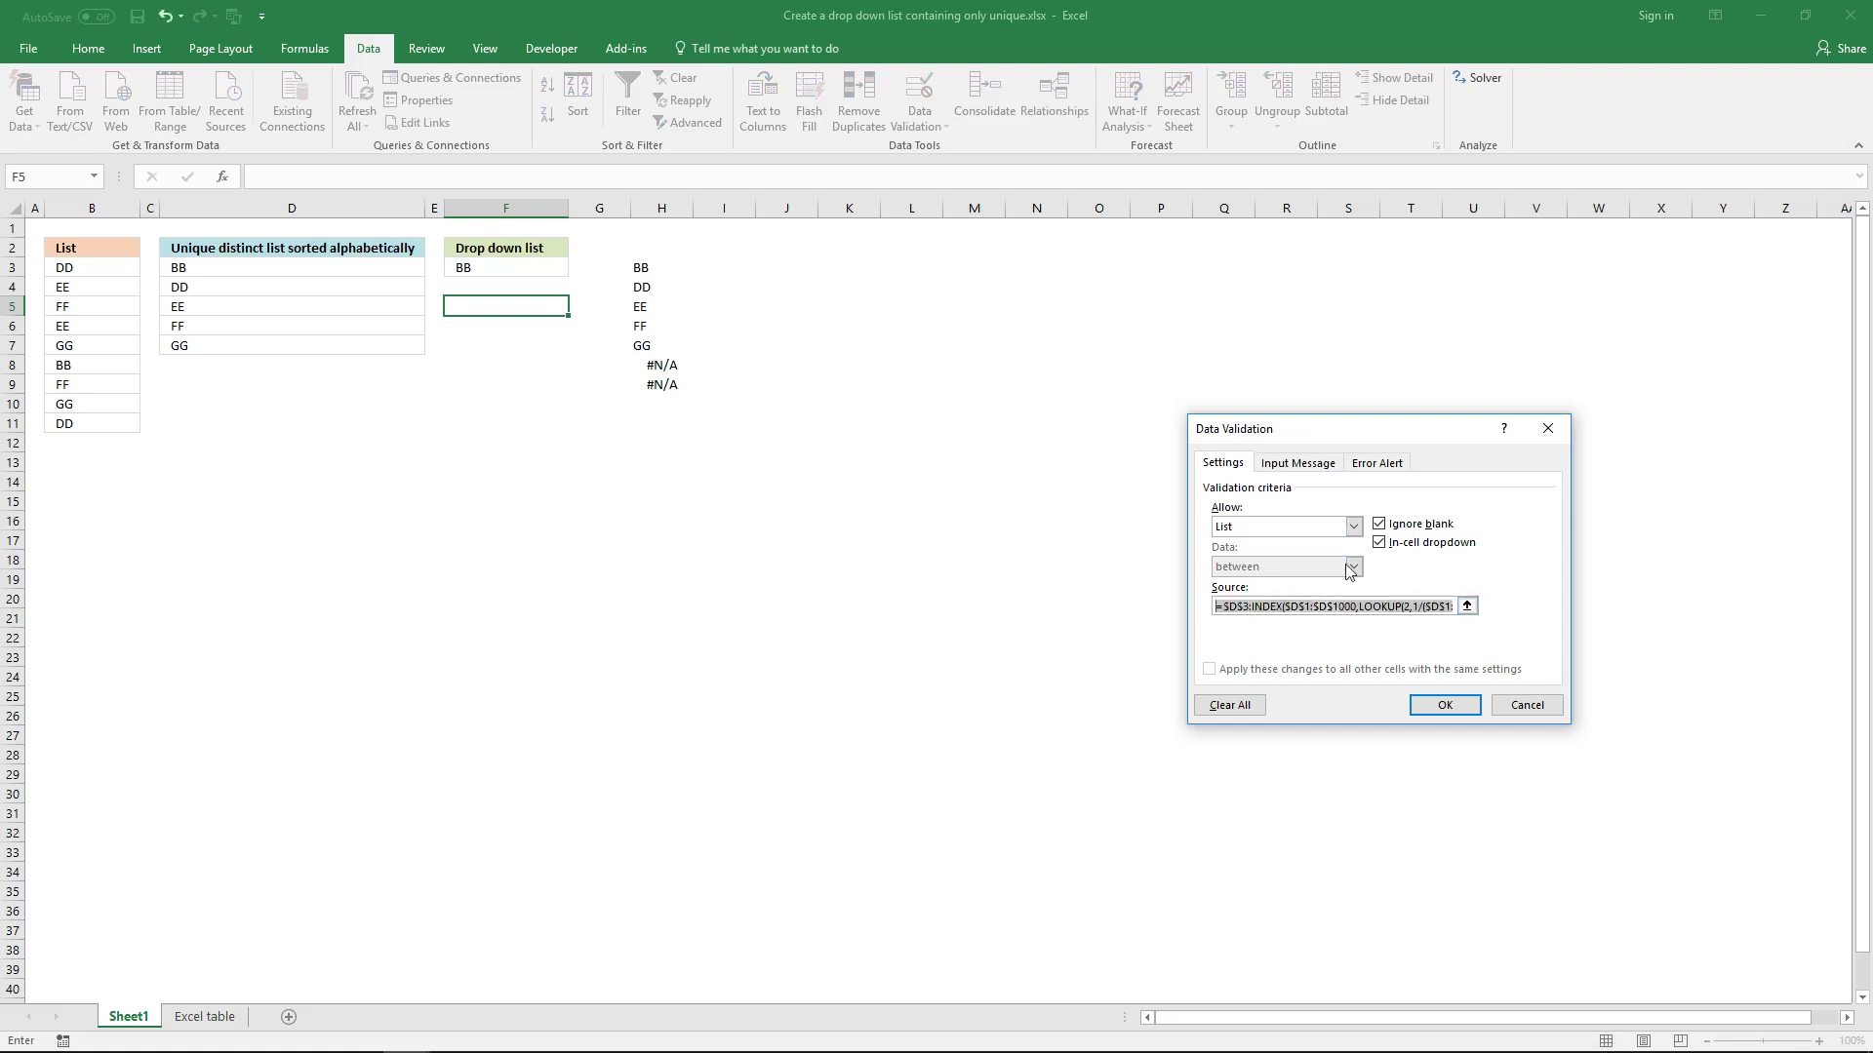
{"action": "left_click", "coordinate": [1463, 704]}
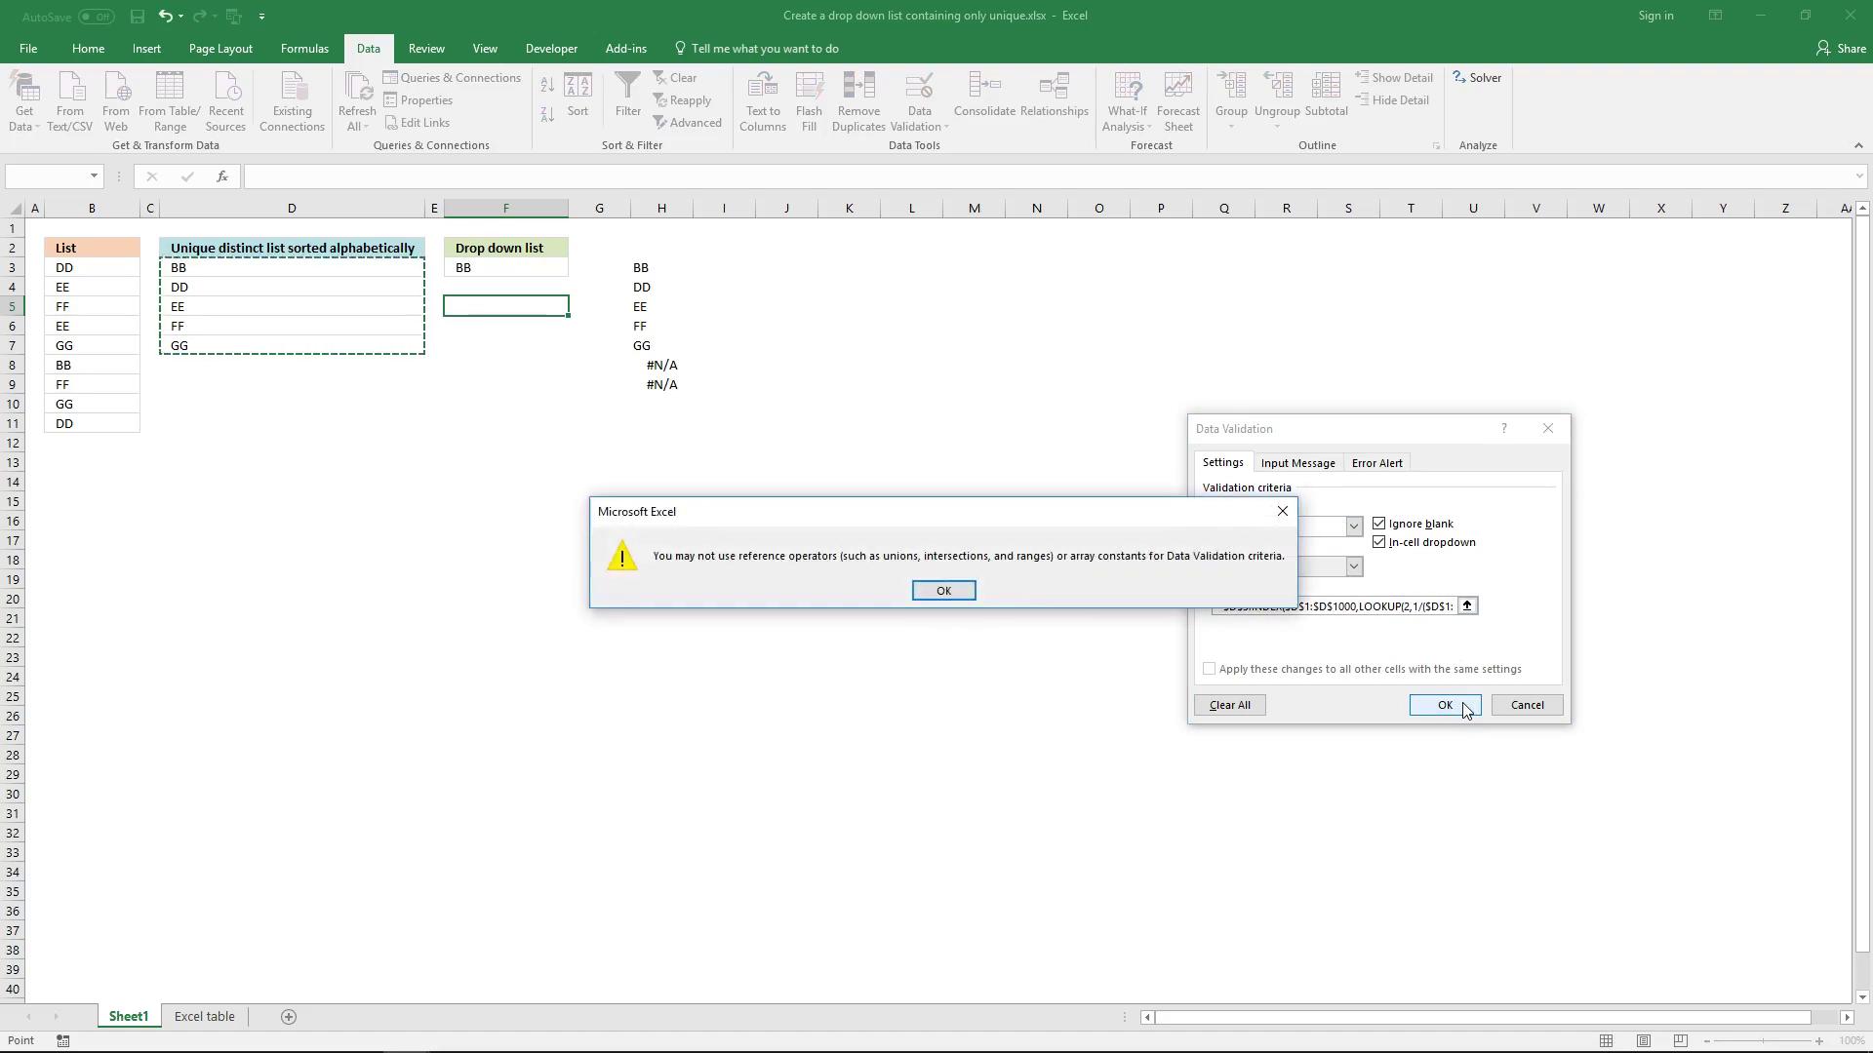
{"action": "left_click", "coordinate": [953, 591]}
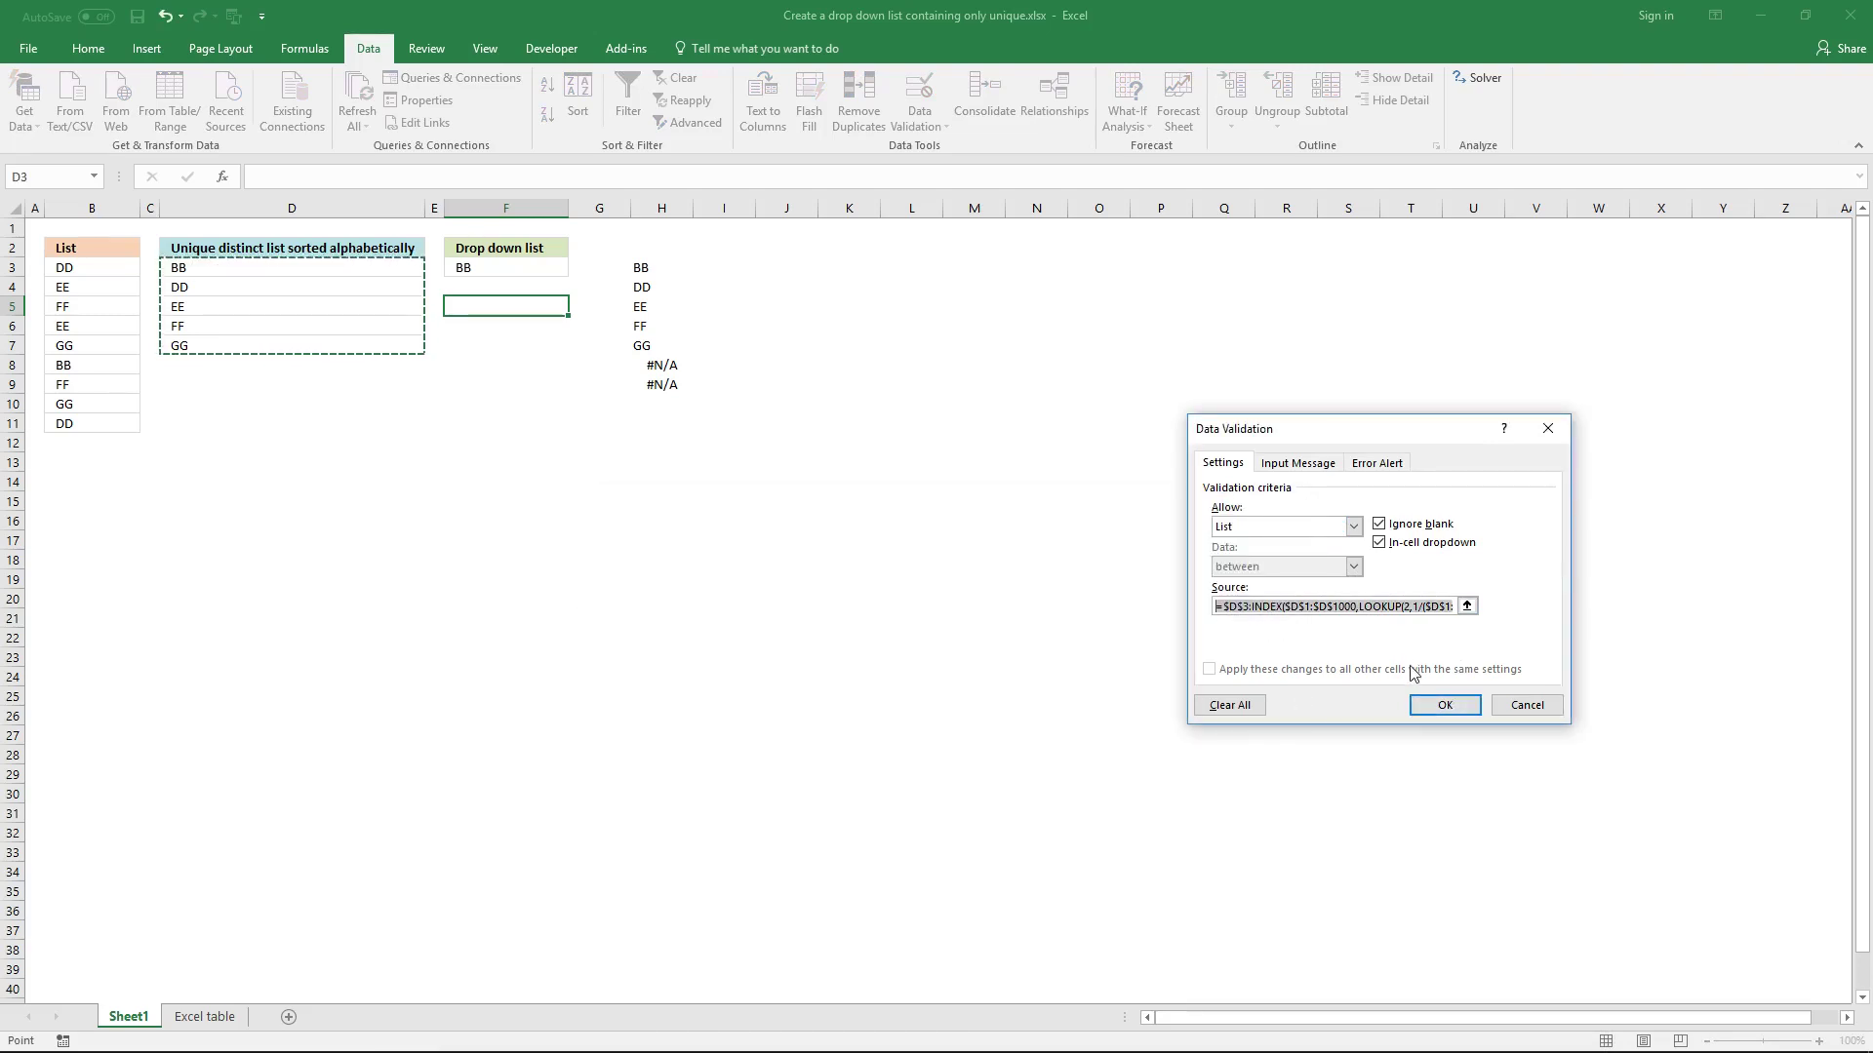
{"action": "left_click", "coordinate": [1527, 704]}
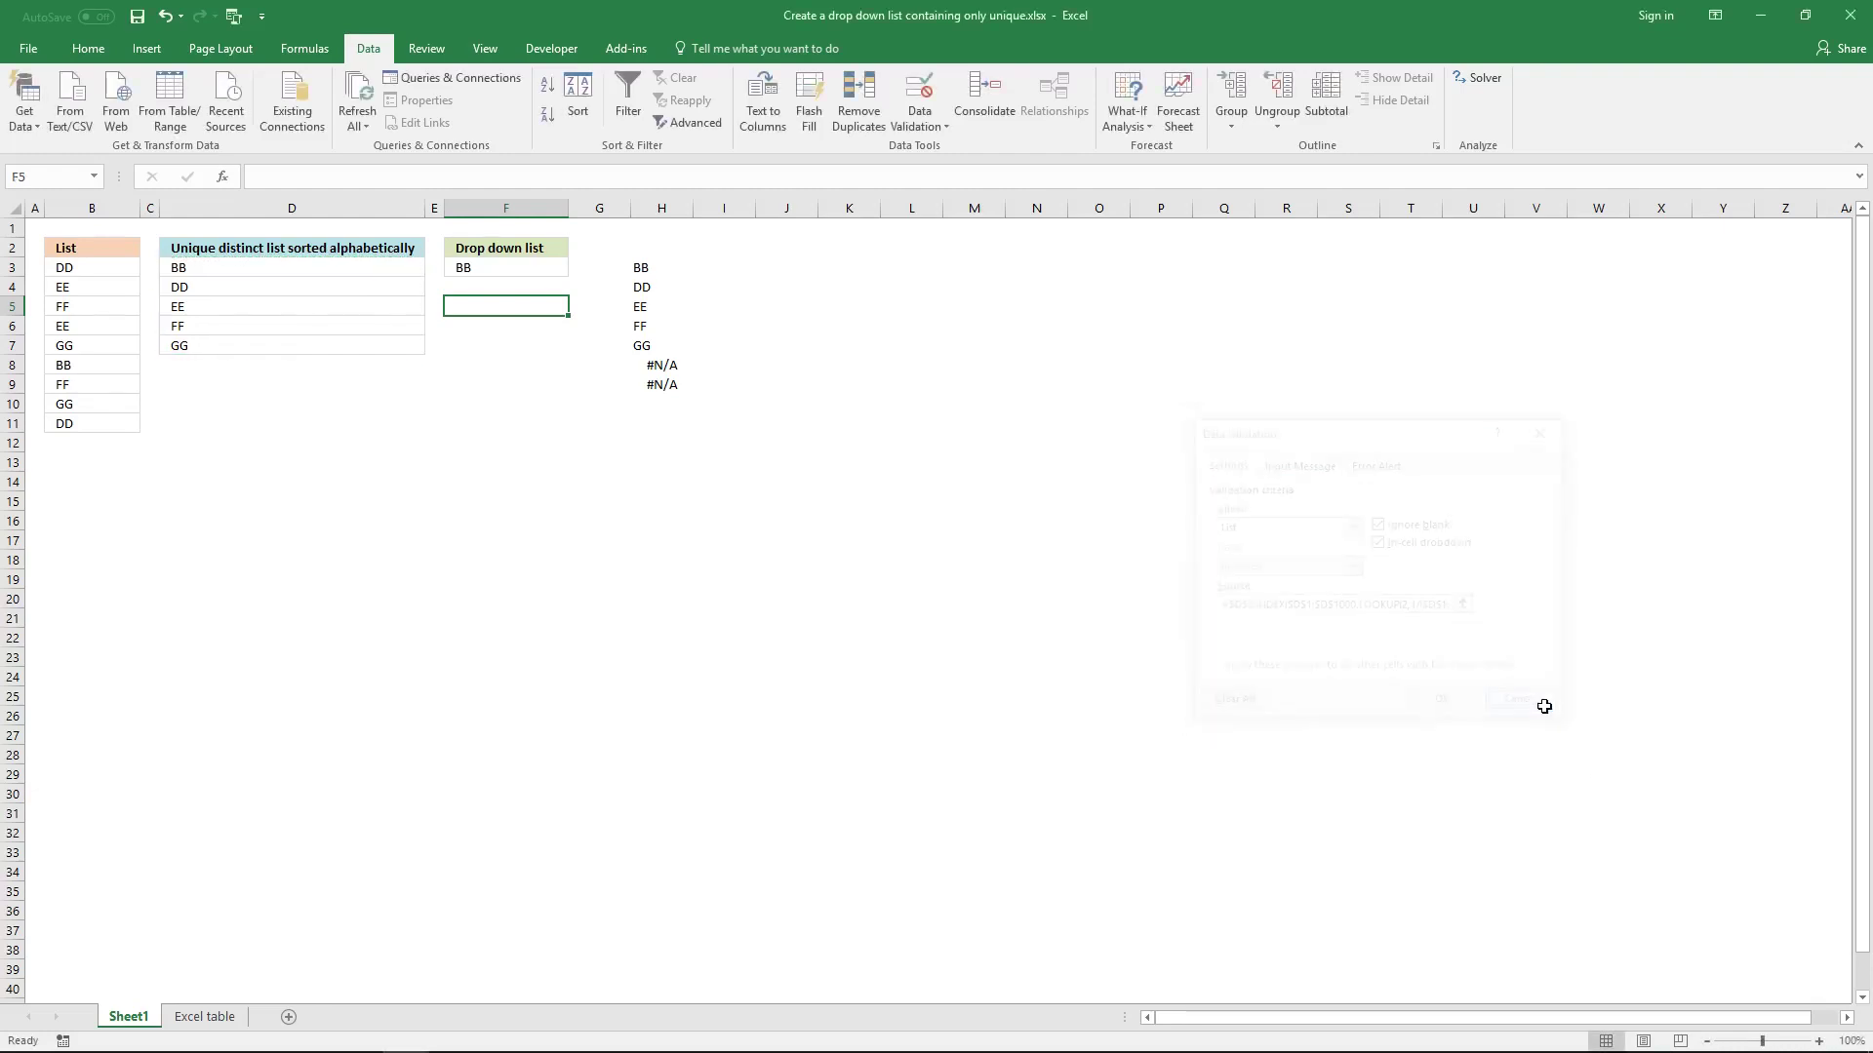
{"action": "left_click", "coordinate": [856, 522]}
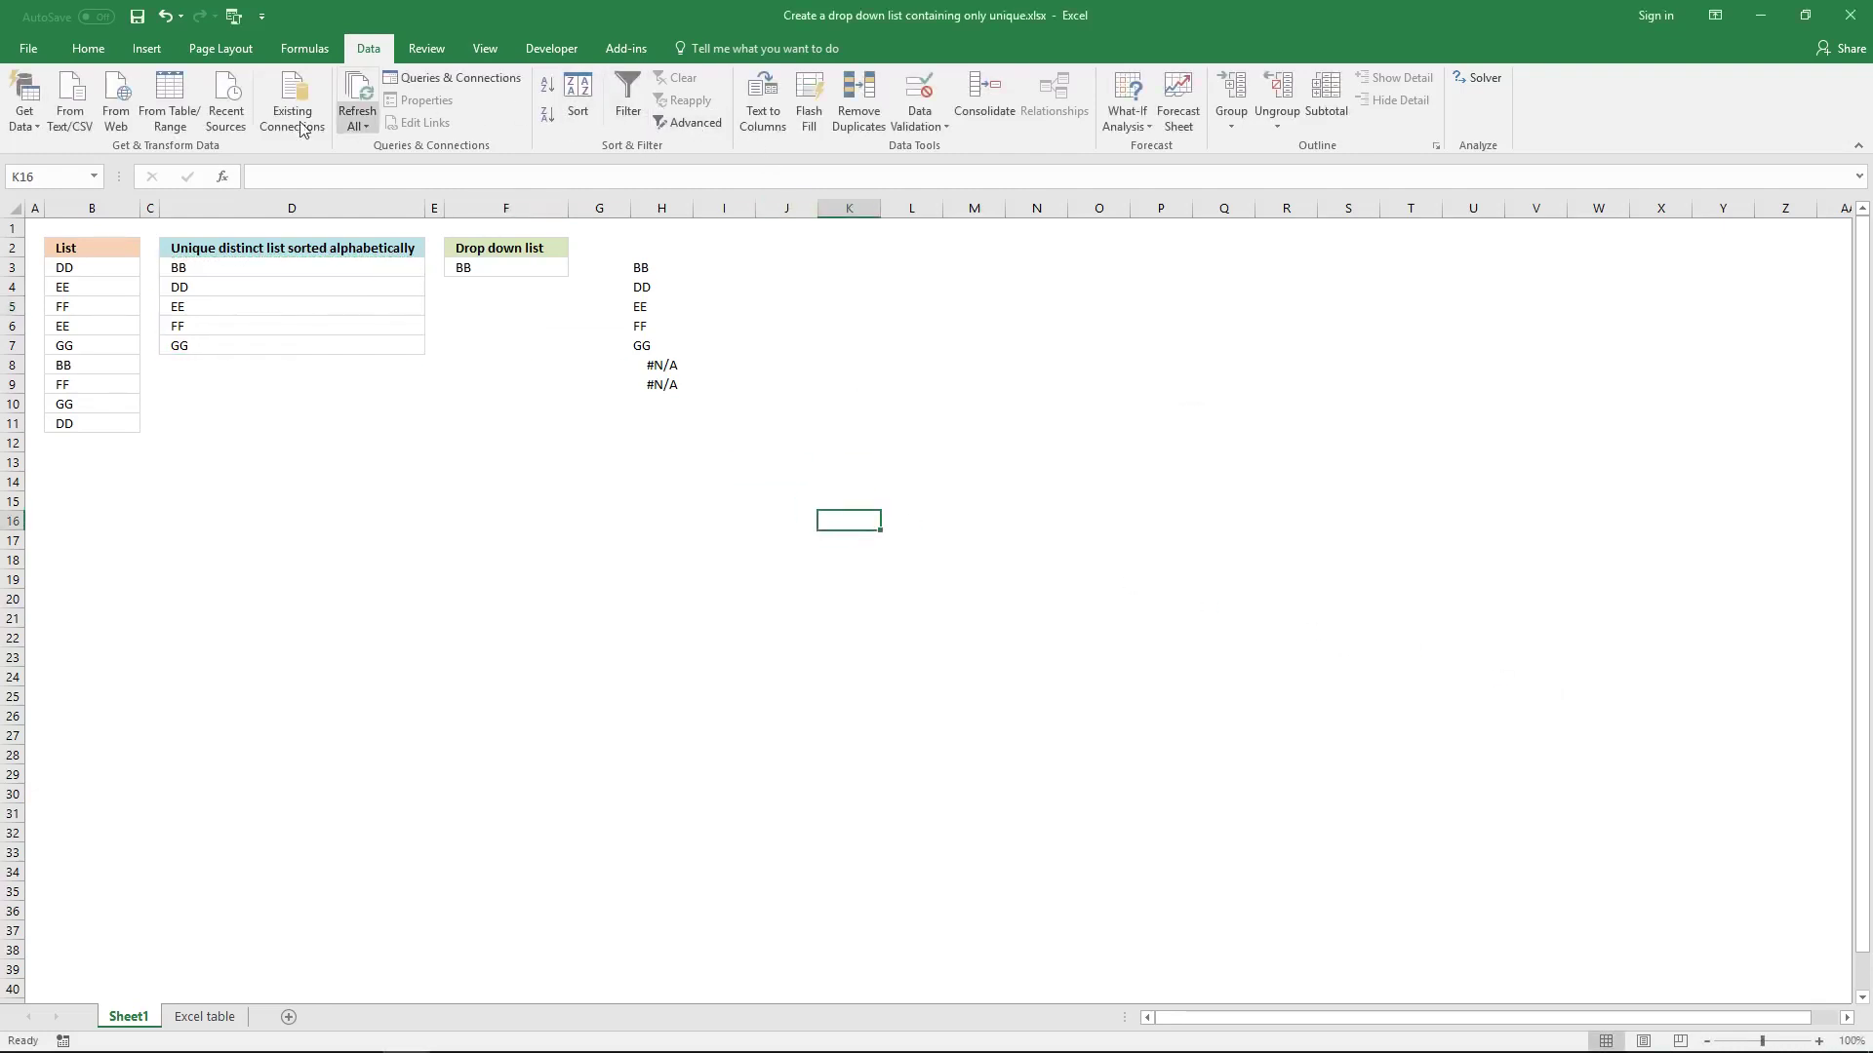
Define the workbook name rng referring to the pasted $D$3:INDEX(...) unique-list formula.
{"action": "left_click", "coordinate": [87, 51]}
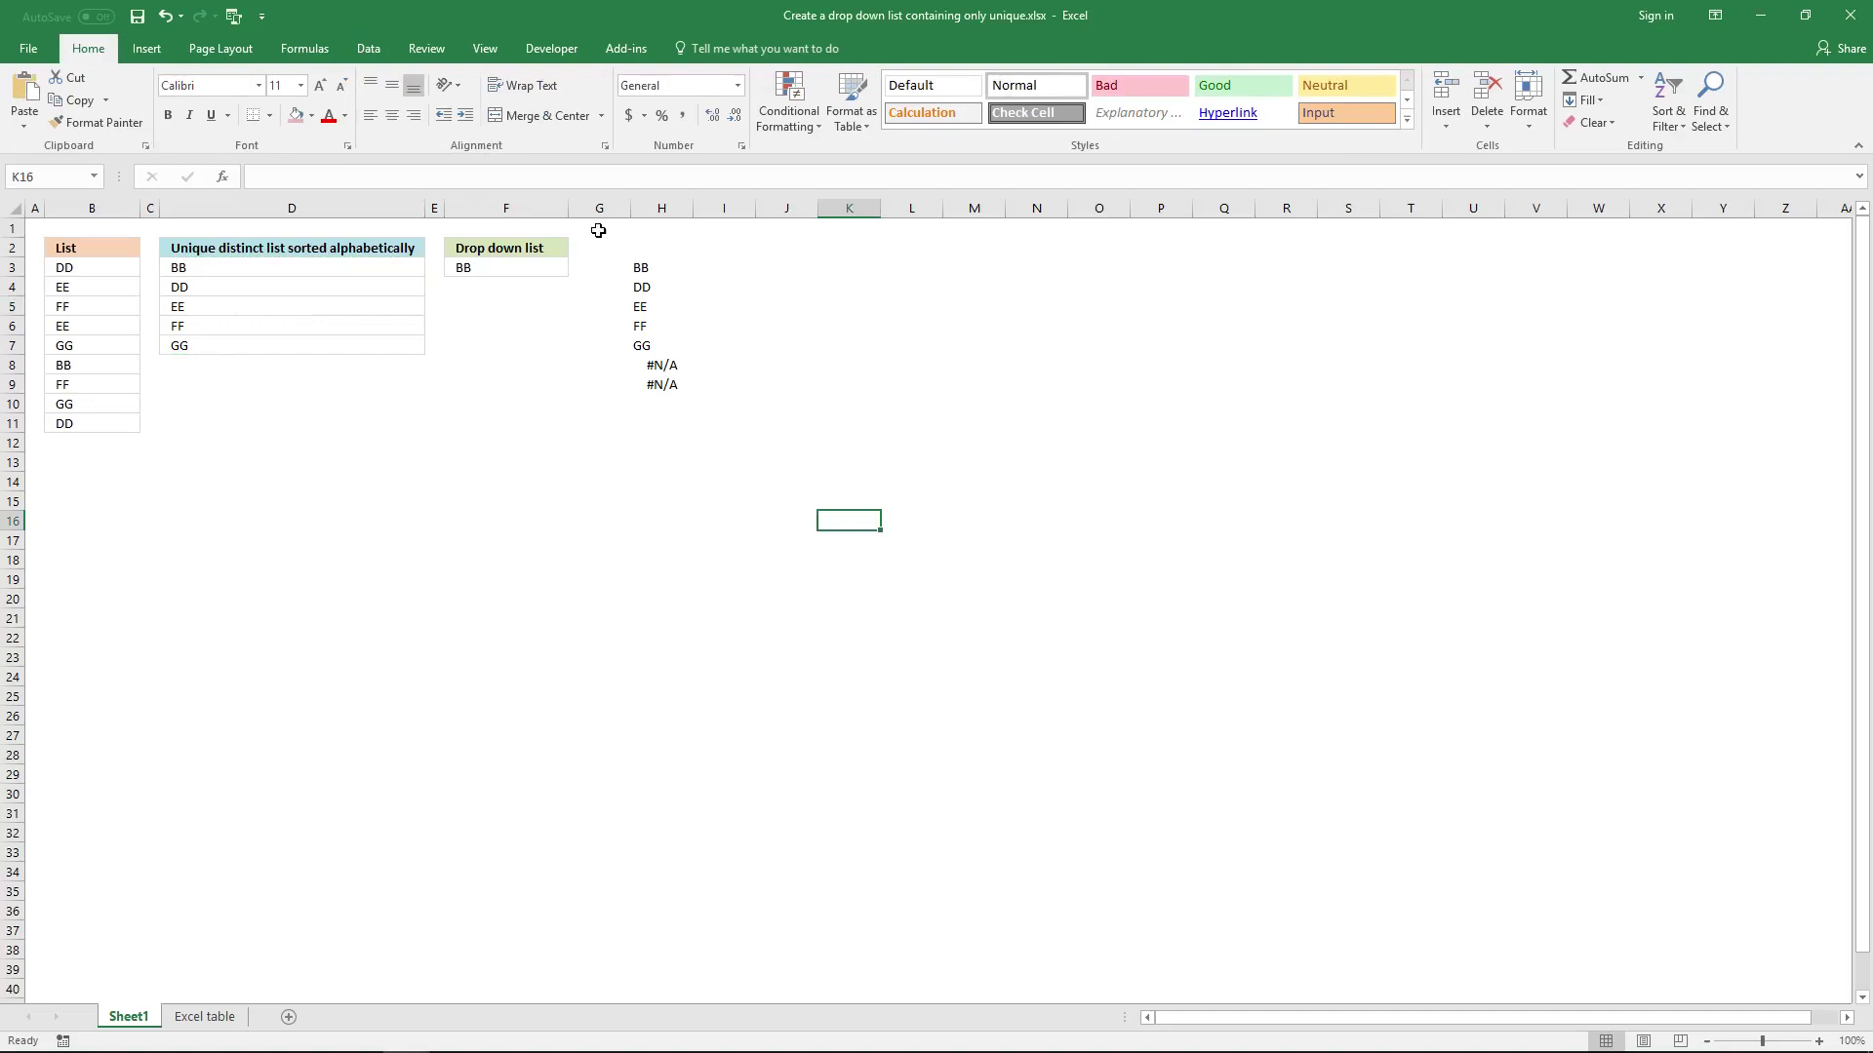
{"action": "left_click", "coordinate": [304, 50]}
{"action": "left_click", "coordinate": [248, 54]}
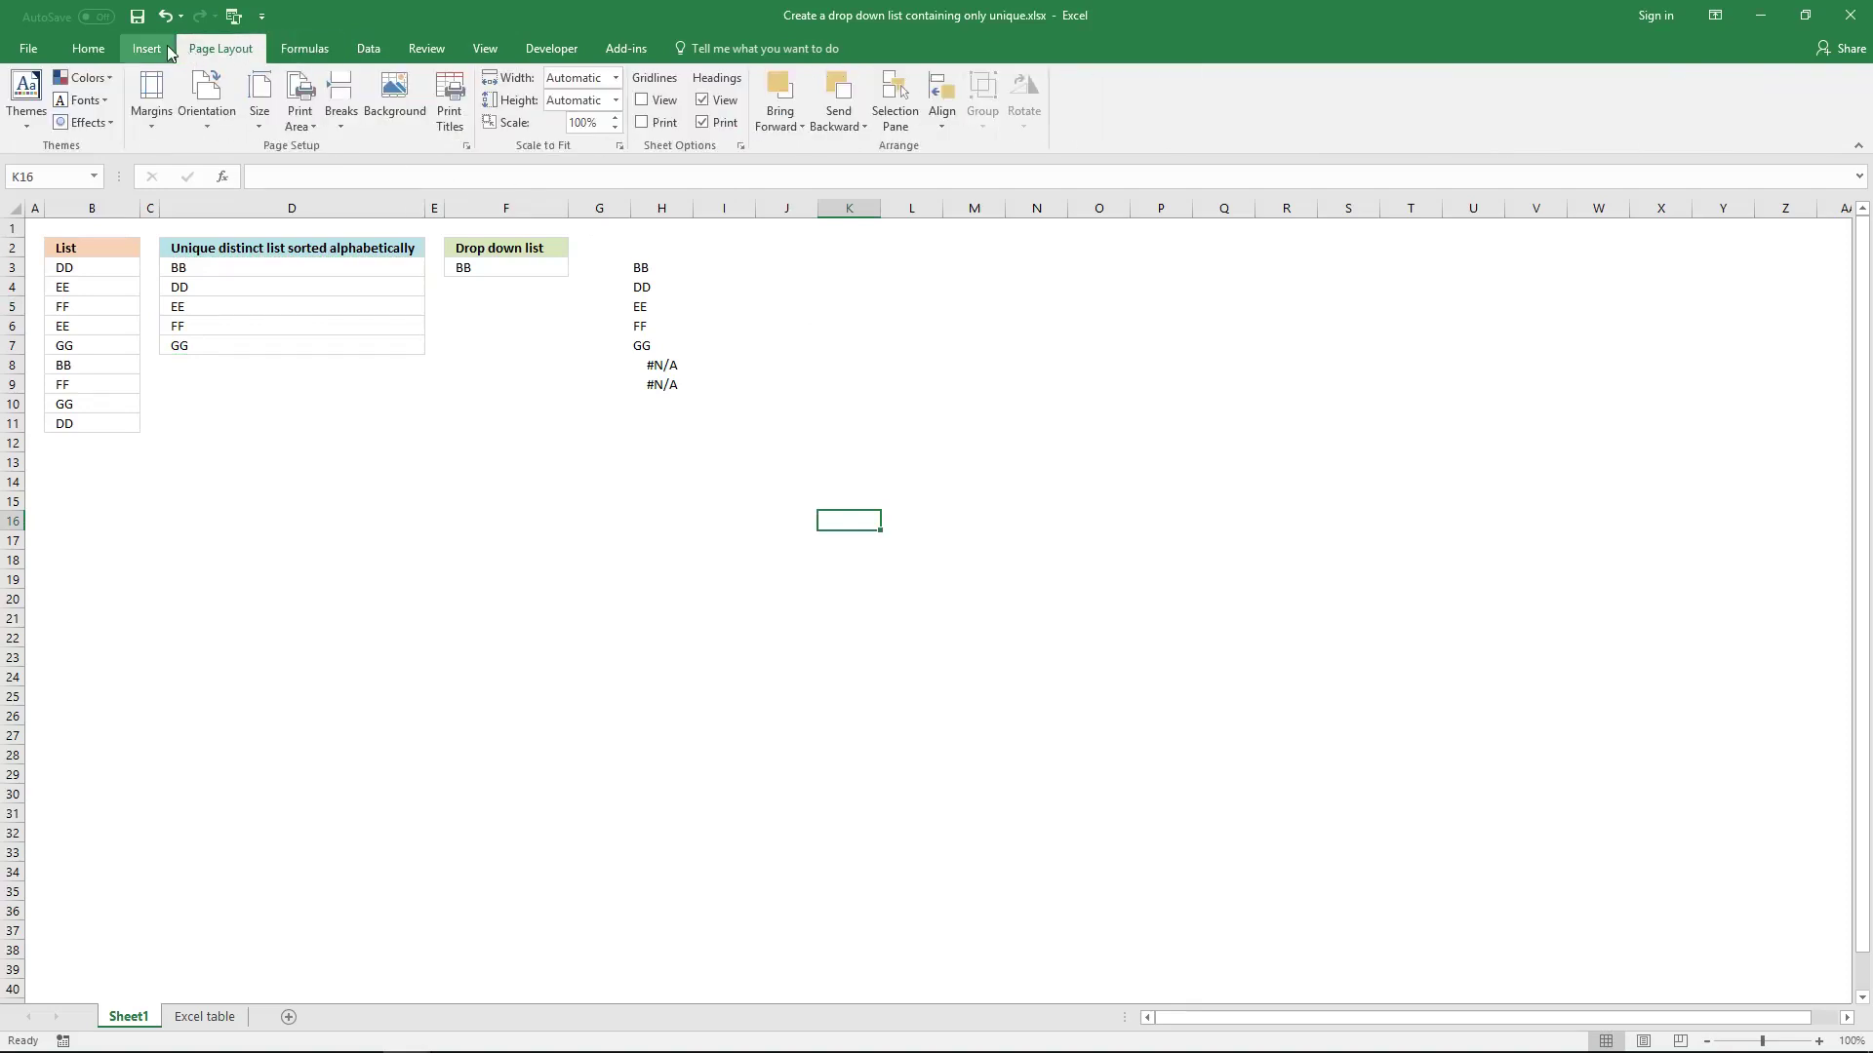
{"action": "left_click", "coordinate": [314, 55]}
{"action": "left_click", "coordinate": [546, 103]}
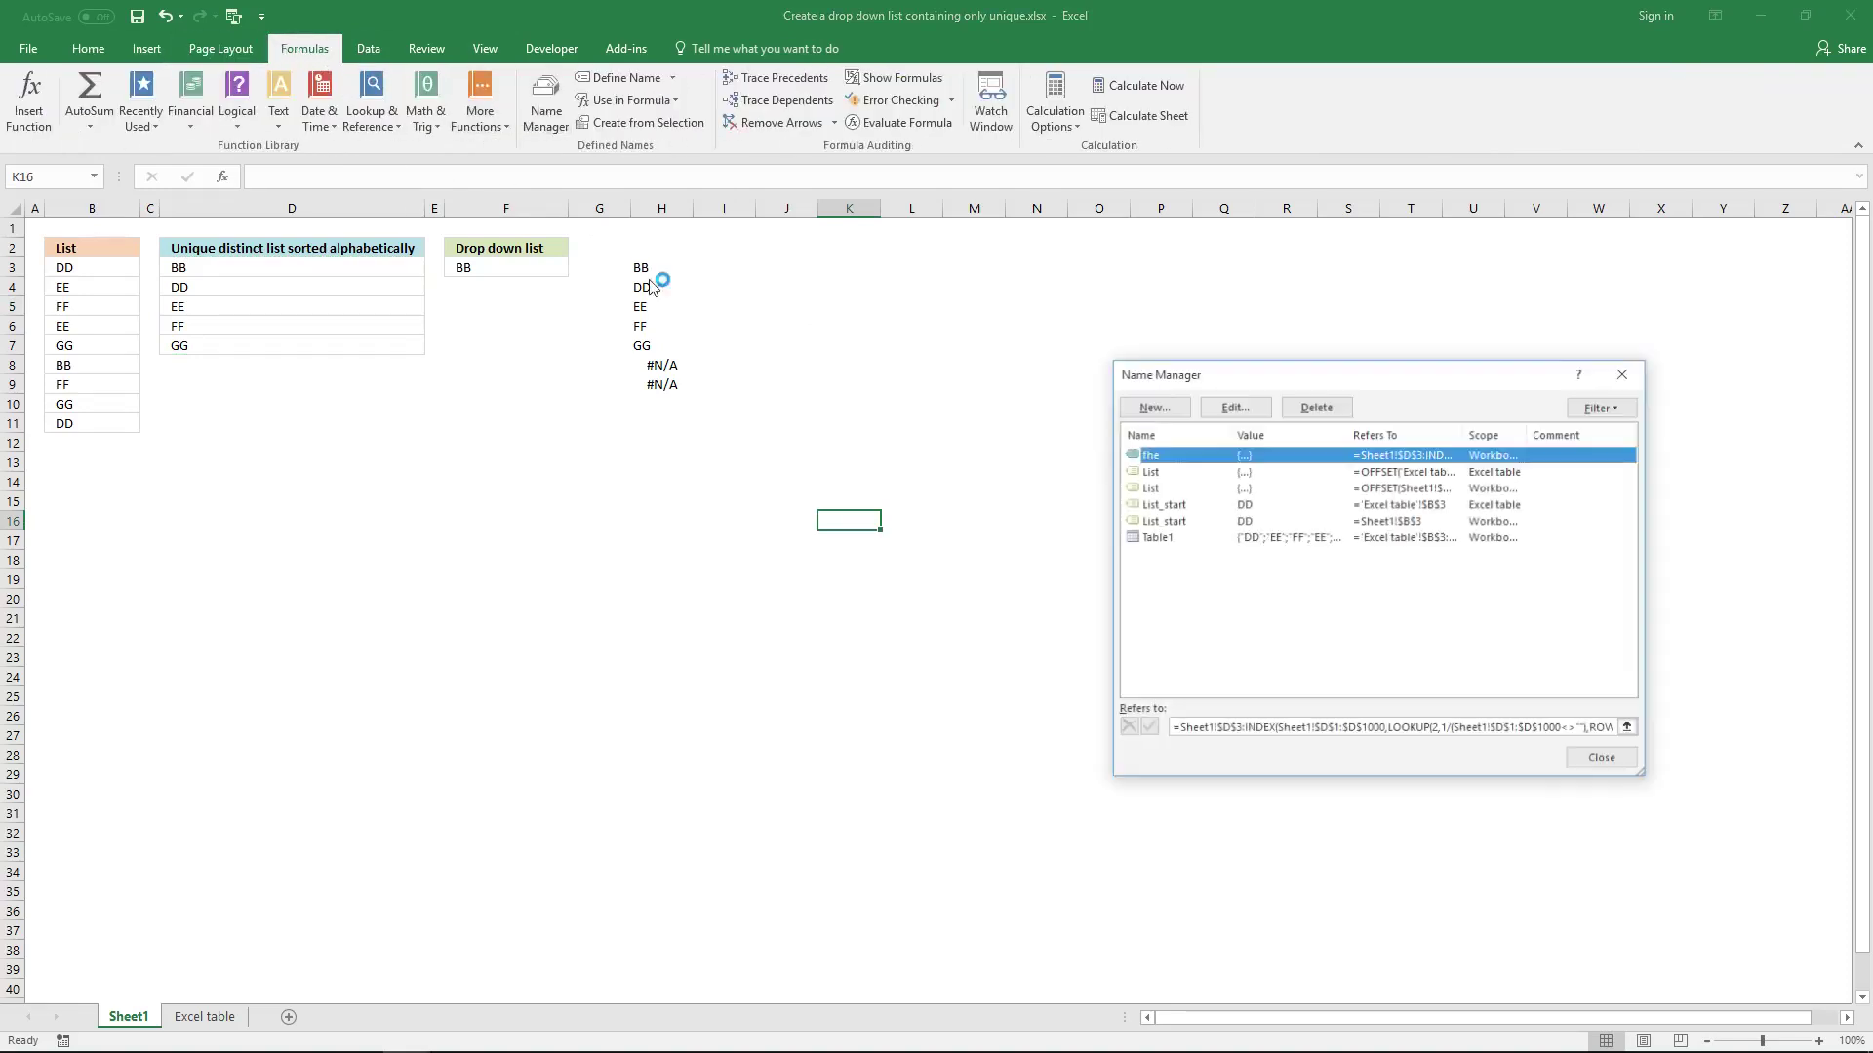
{"action": "left_click", "coordinate": [1153, 405]}
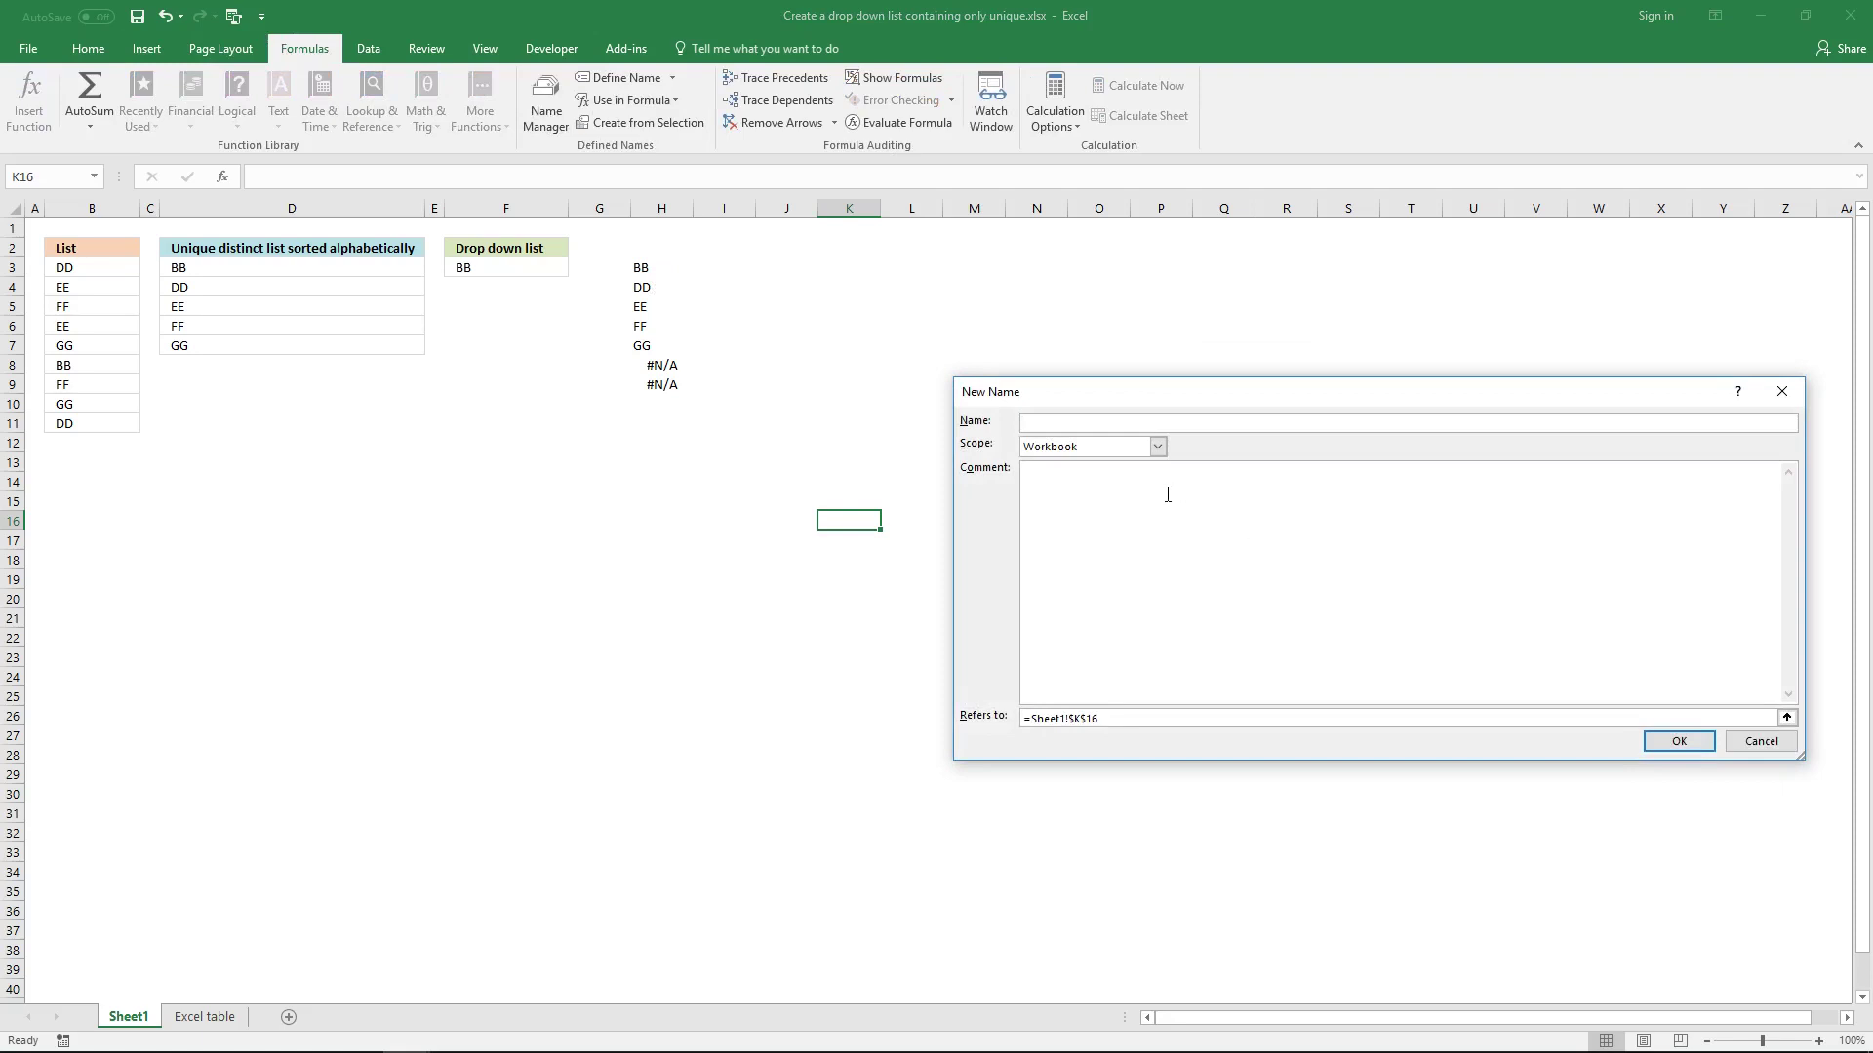
{"action": "left_click_drag", "start_coordinate": [1163, 715], "coordinate": [1023, 719]}
{"action": "key", "text": "ctrl+v"}
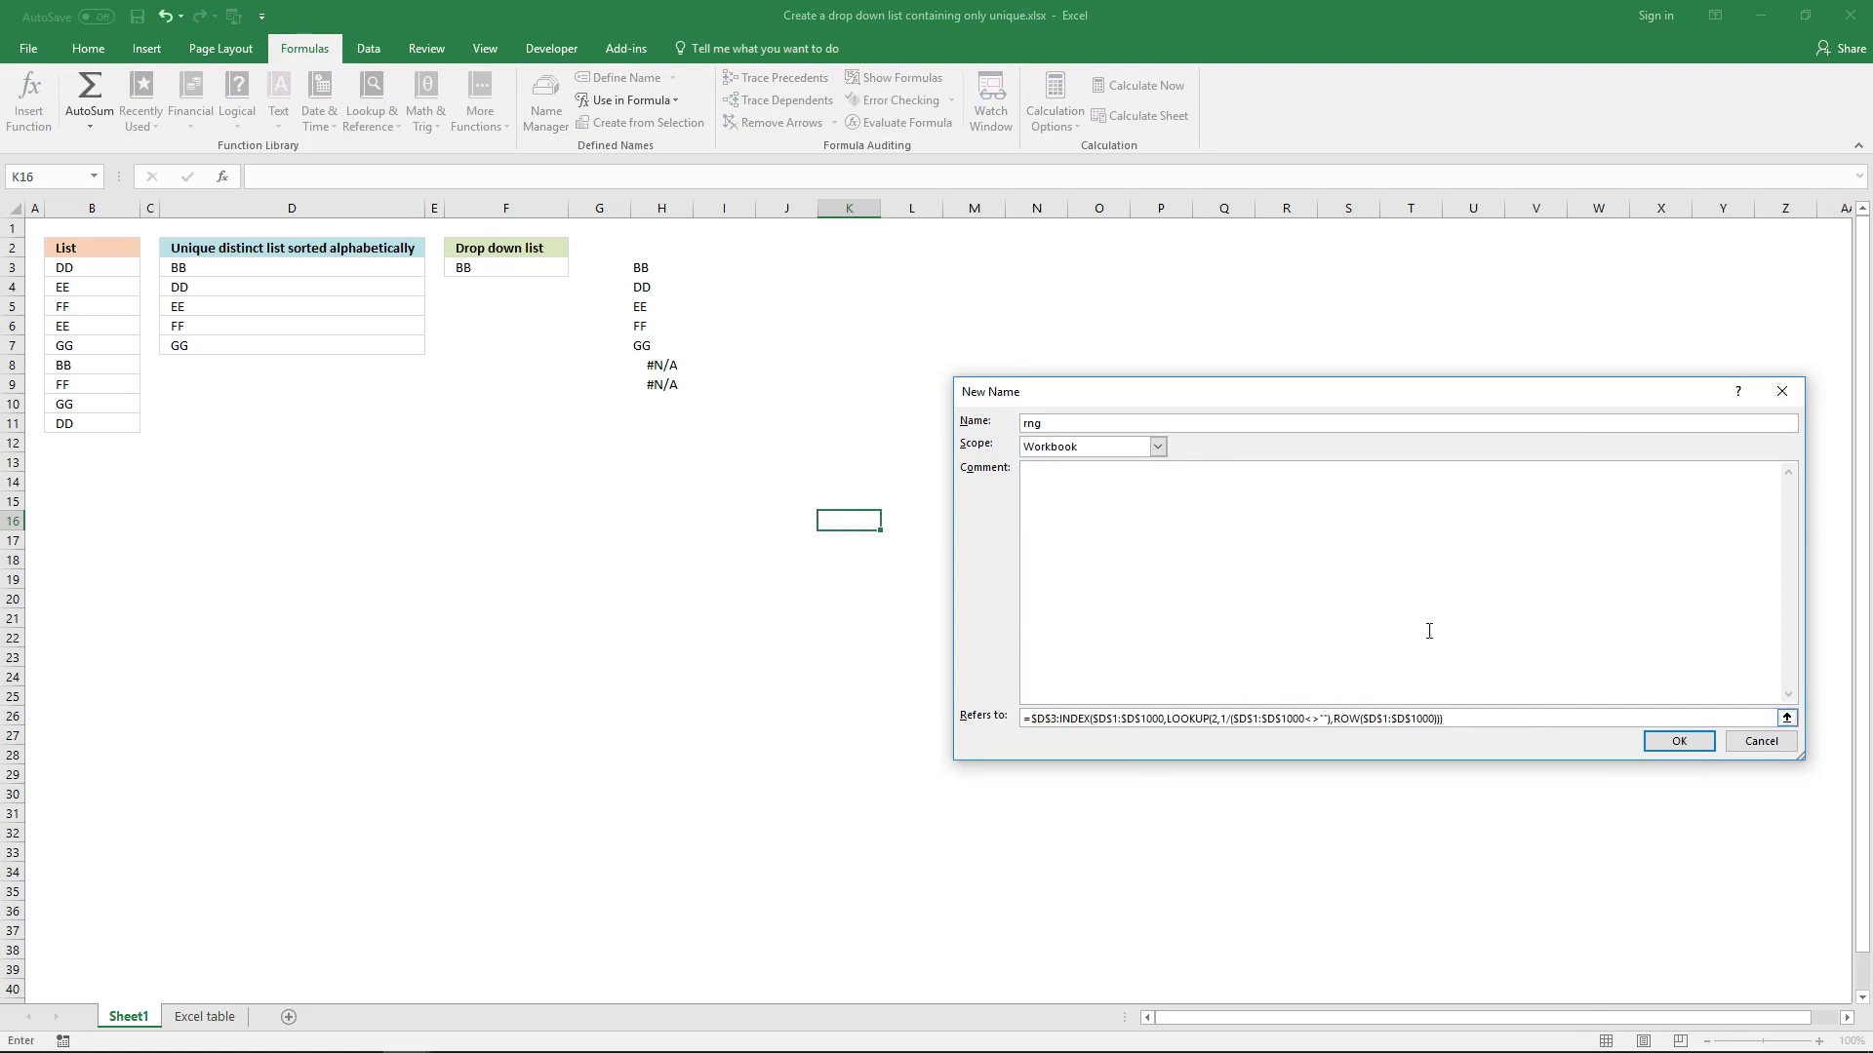
{"action": "left_click", "coordinate": [1470, 717]}
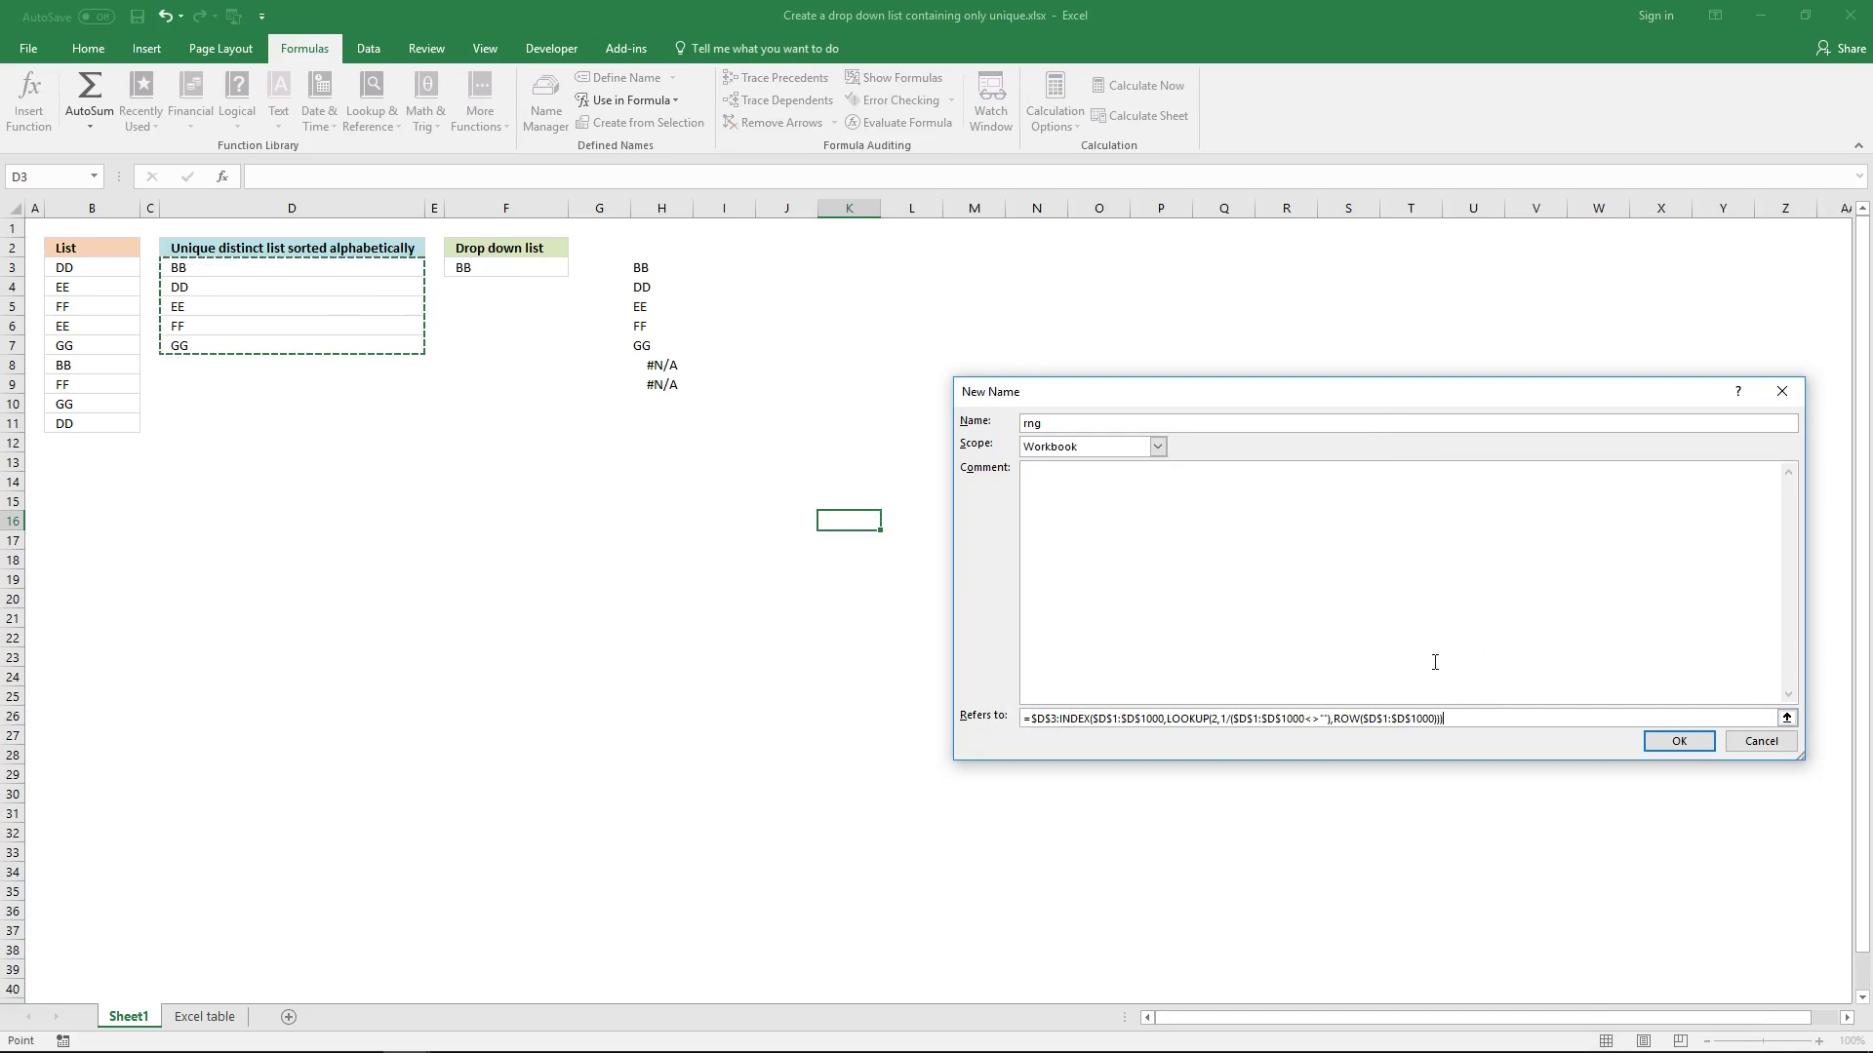
{"action": "left_click", "coordinate": [1675, 745]}
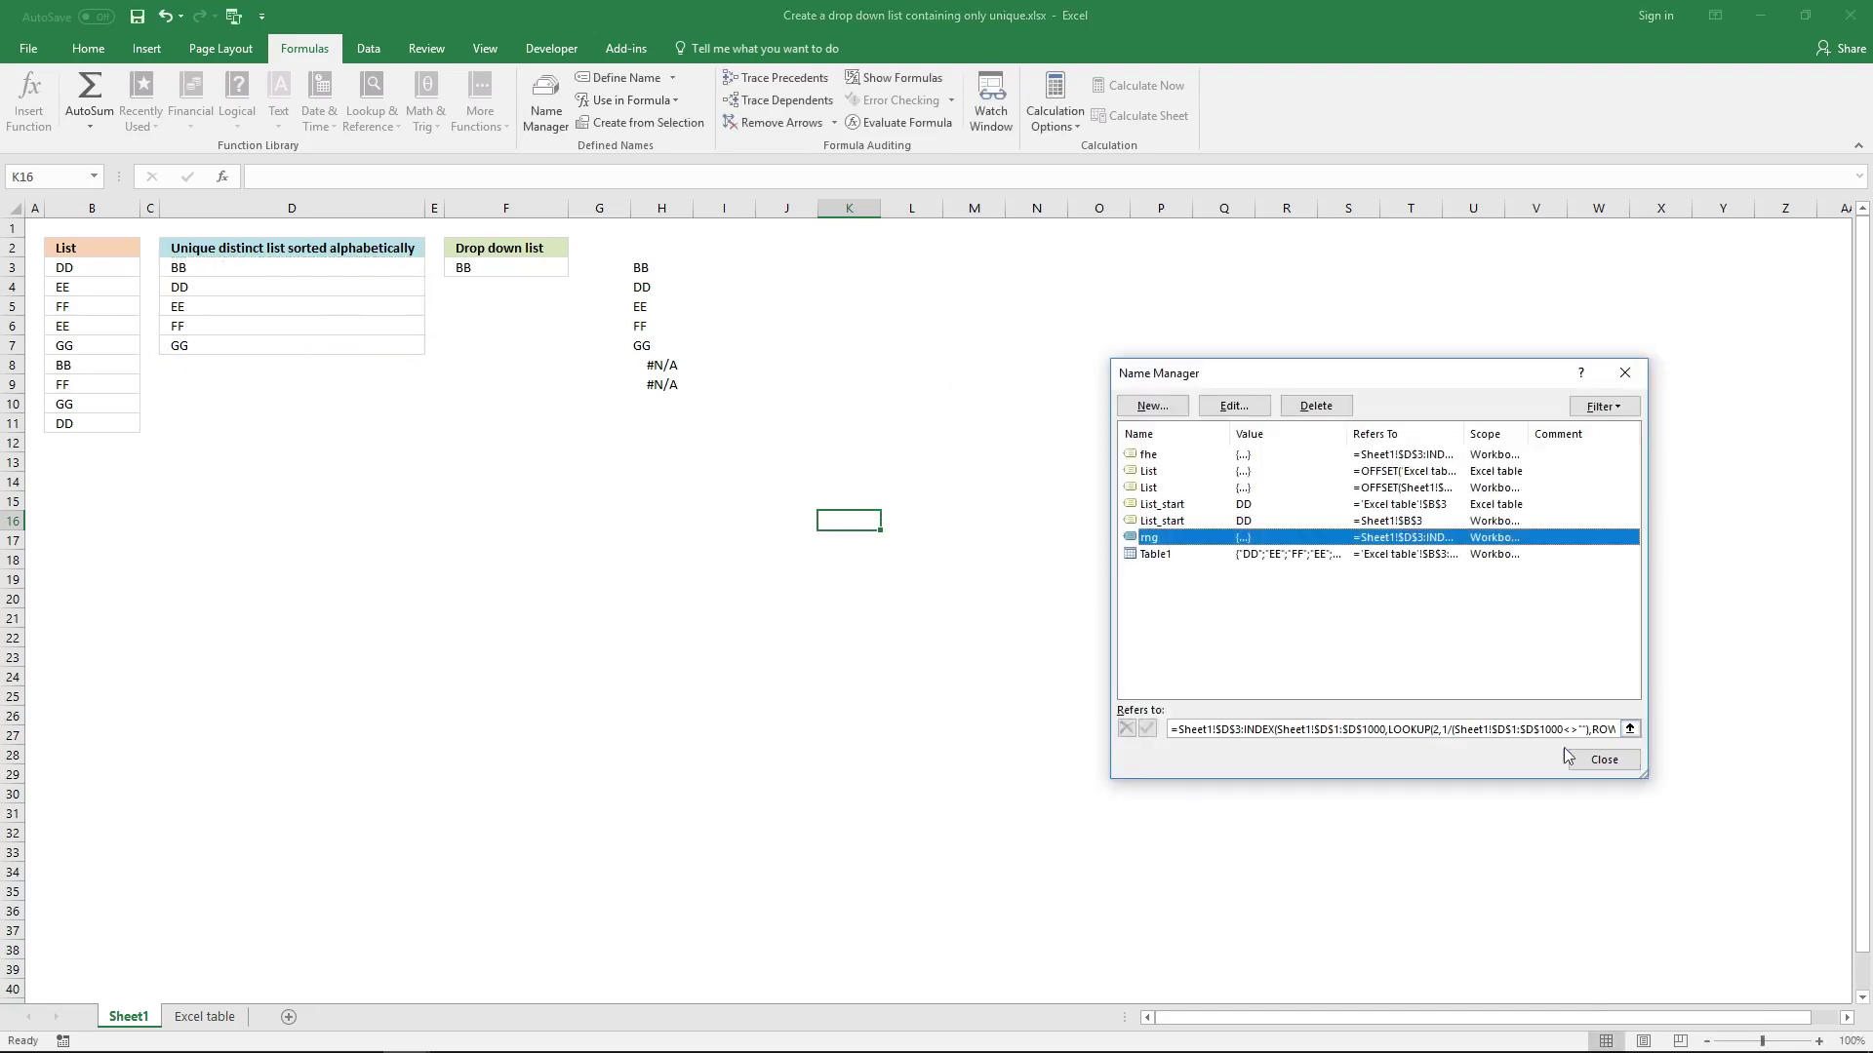
{"action": "left_click", "coordinate": [1600, 758]}
{"action": "left_click", "coordinate": [526, 307]}
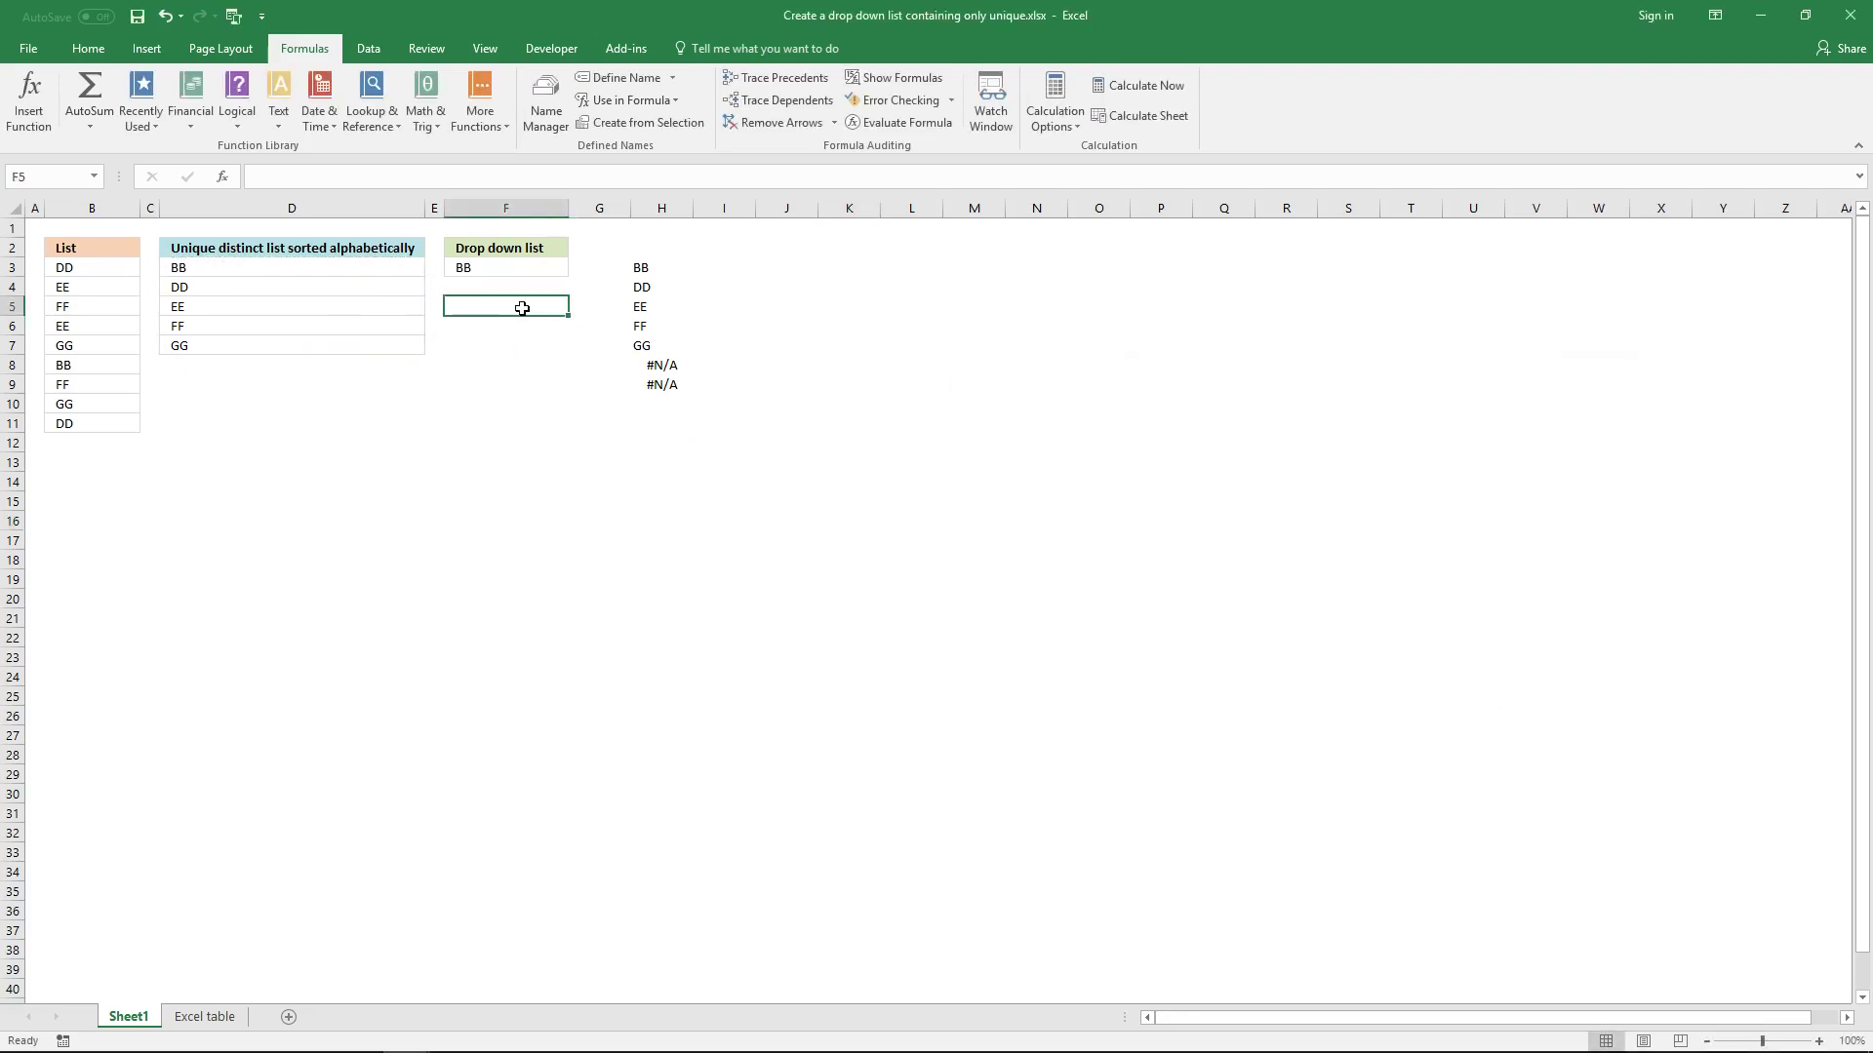
Add List data validation to F5 sourced from =rng, offering BB, DD, EE, FF, GG.
{"action": "left_click", "coordinate": [393, 54]}
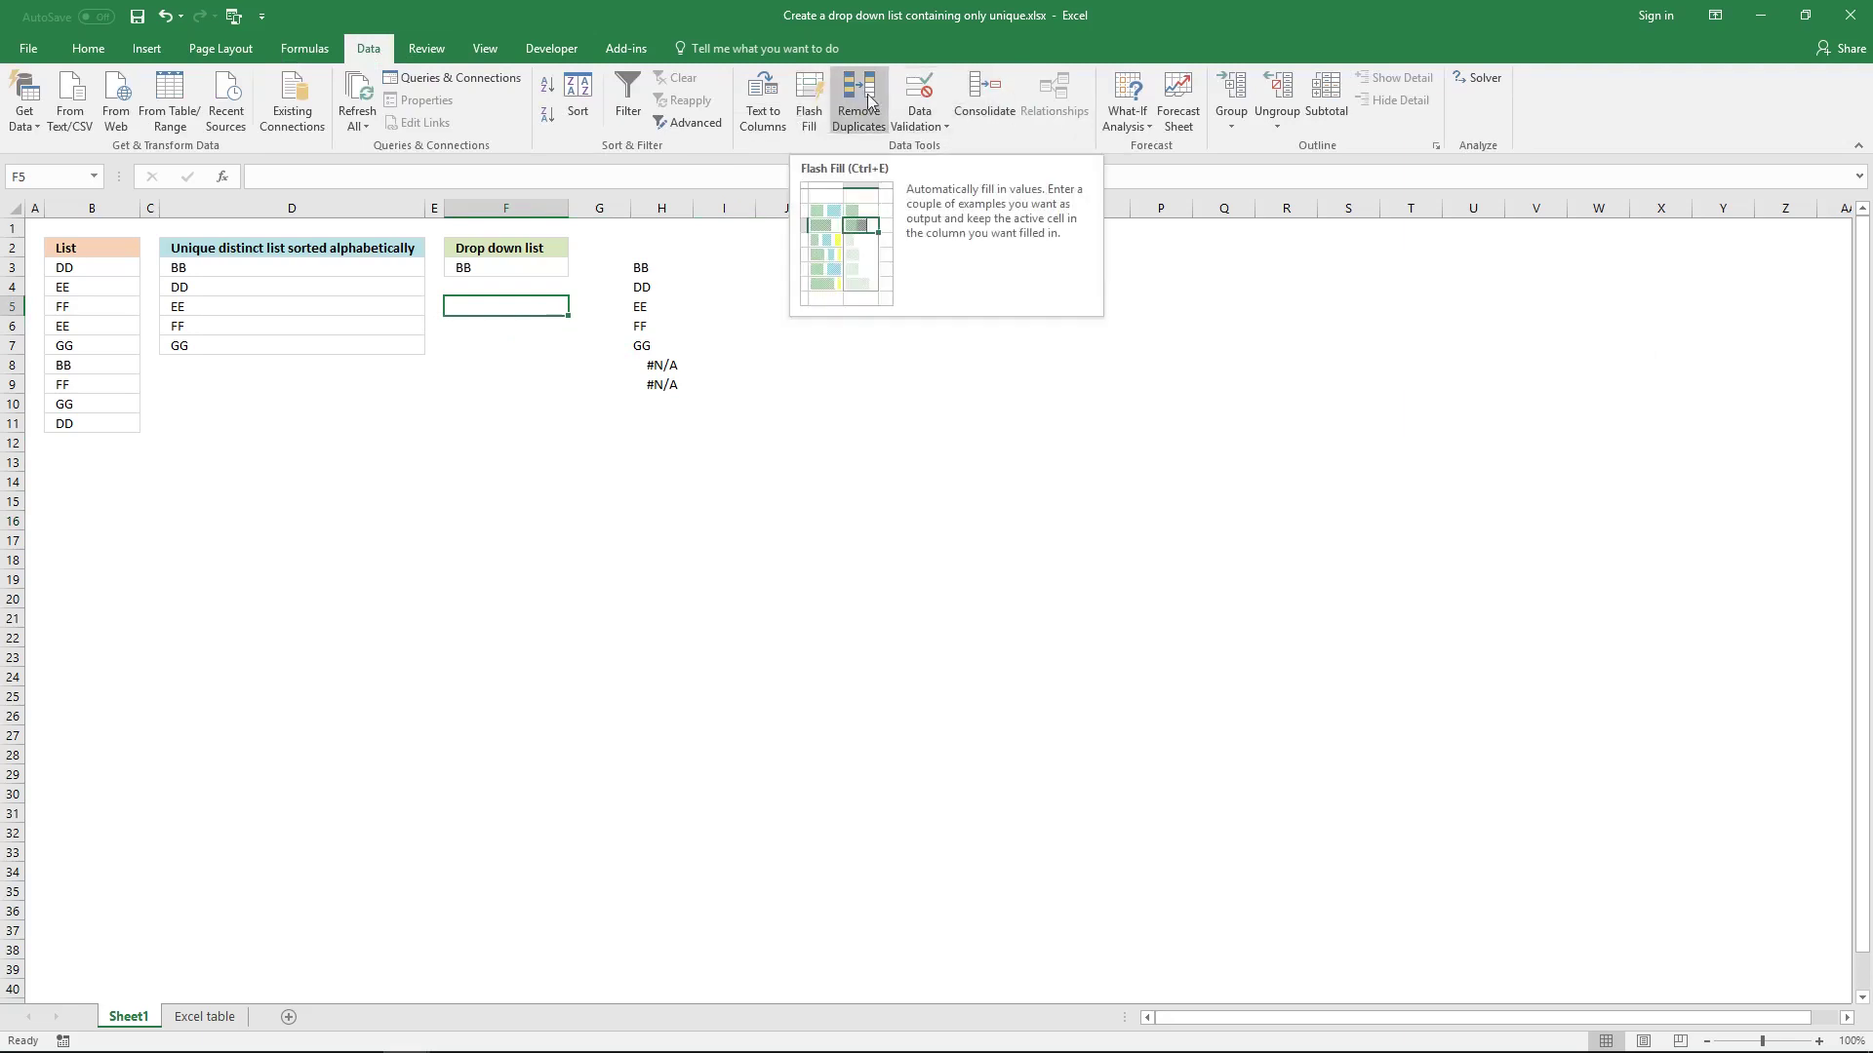
{"action": "left_click", "coordinate": [919, 97]}
{"action": "left_click", "coordinate": [1329, 528]}
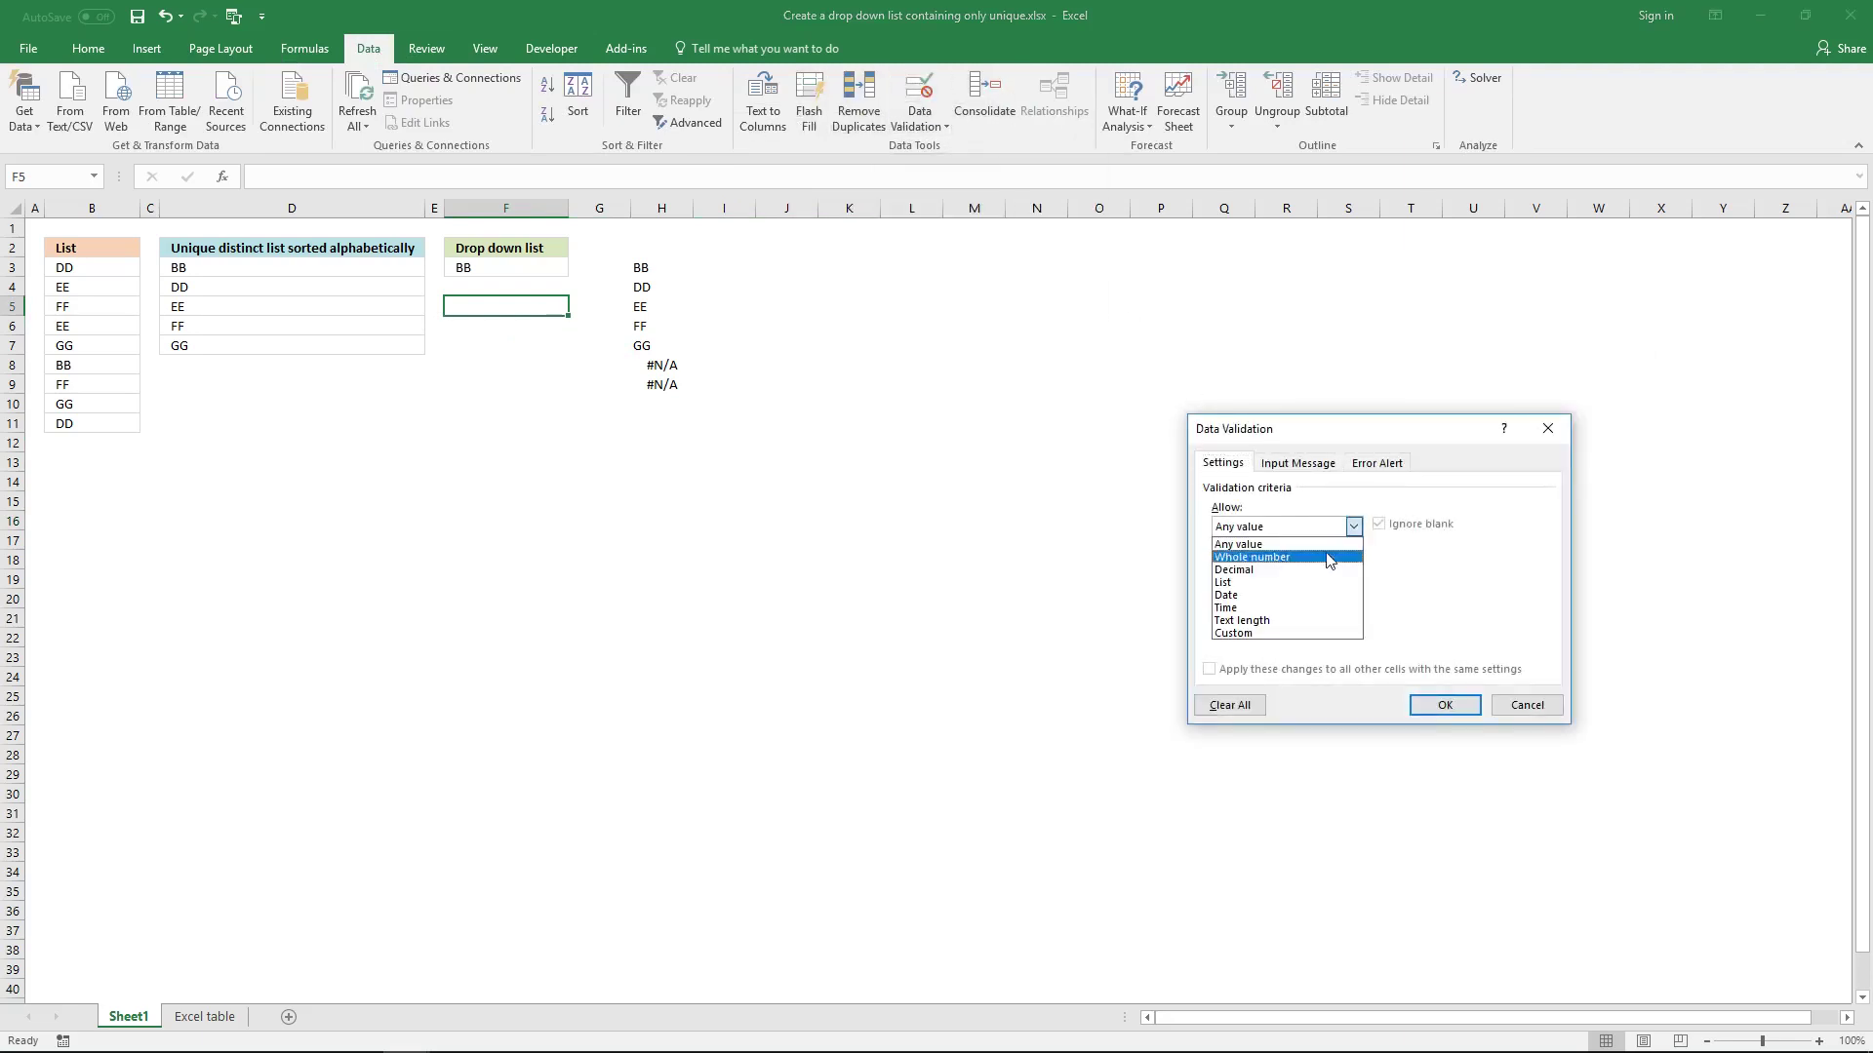
{"action": "left_click", "coordinate": [1312, 584]}
{"action": "left_click", "coordinate": [1310, 604]}
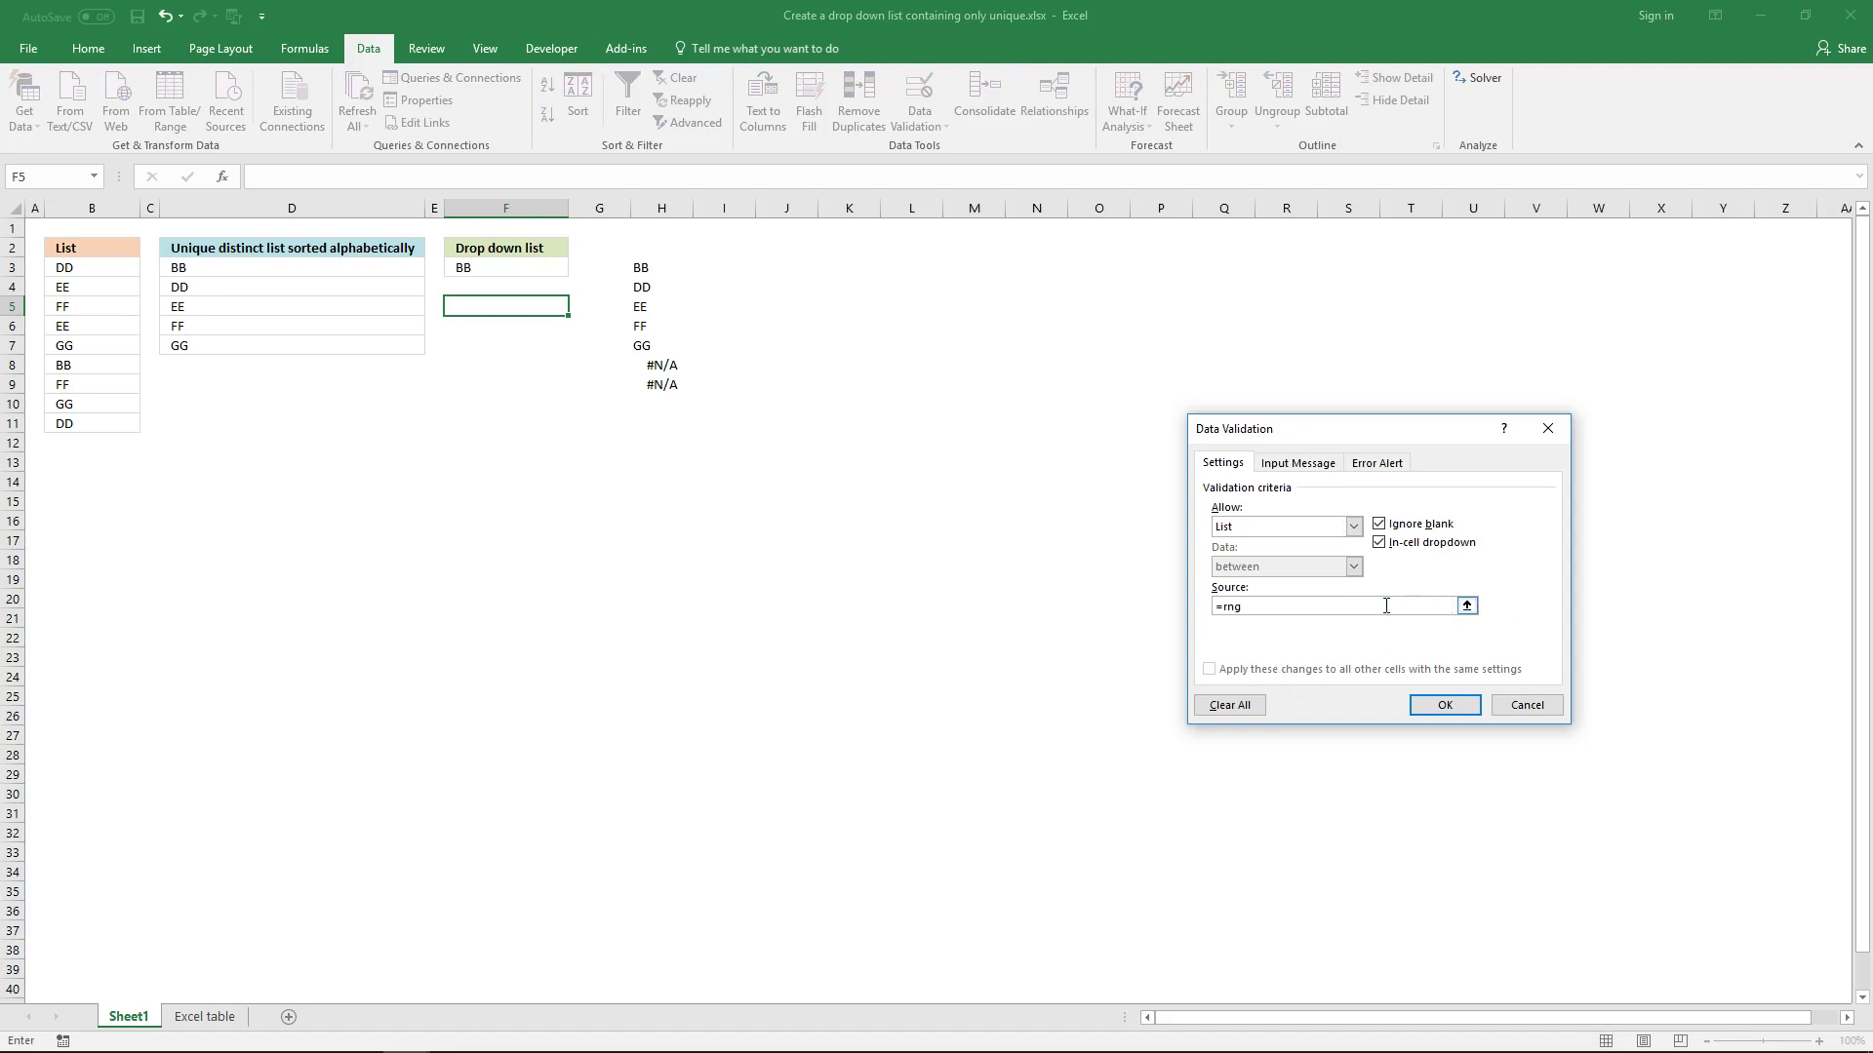
{"action": "left_click", "coordinate": [1441, 706]}
{"action": "left_click", "coordinate": [577, 308]}
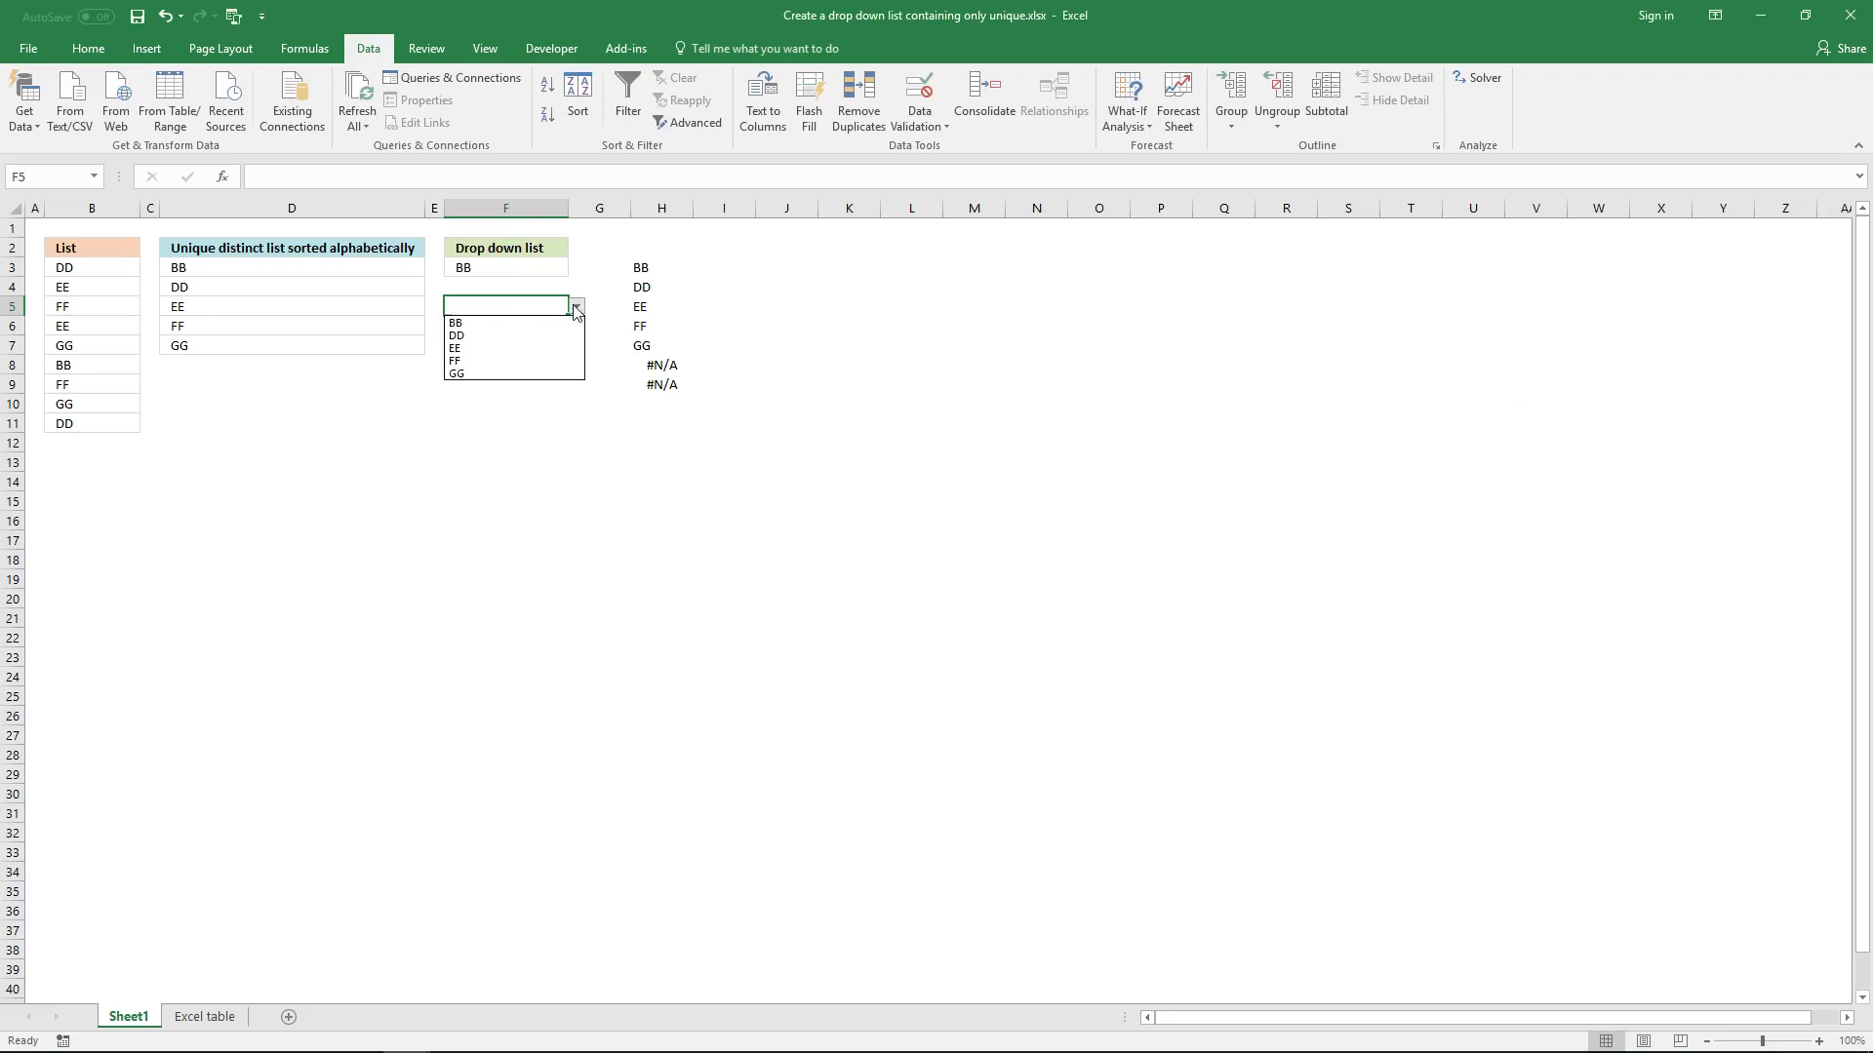